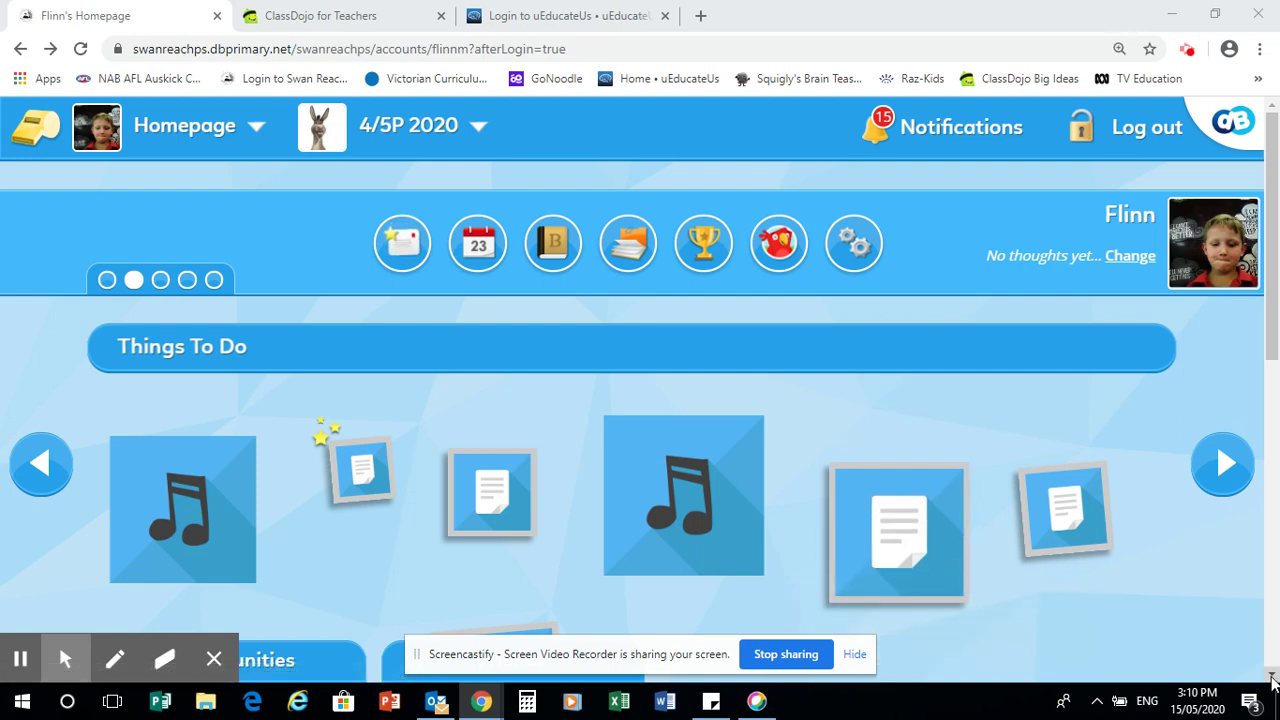
Open the starred Week 6 Math document task in the Things To Do area of the homepage
{"action": "left_click", "coordinate": [1272, 677]}
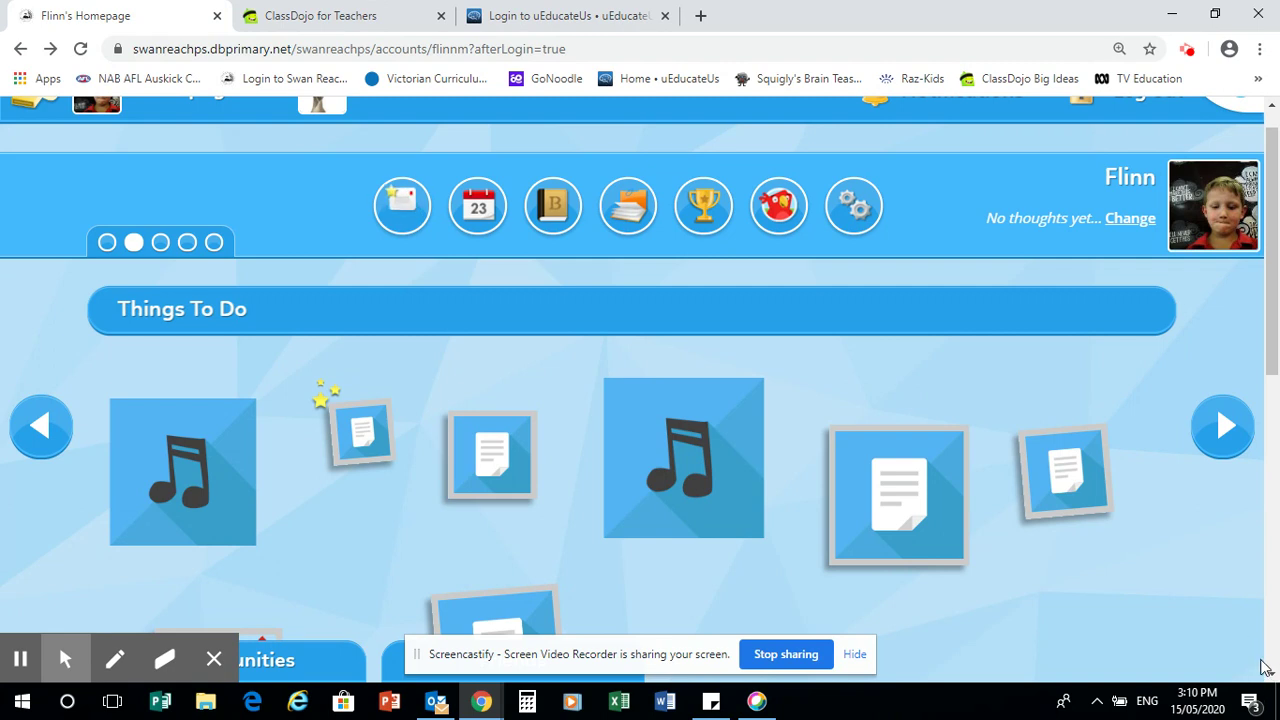
{"action": "scroll", "coordinate": [1273, 677], "scroll_direction": "down", "scroll_amount": 5}
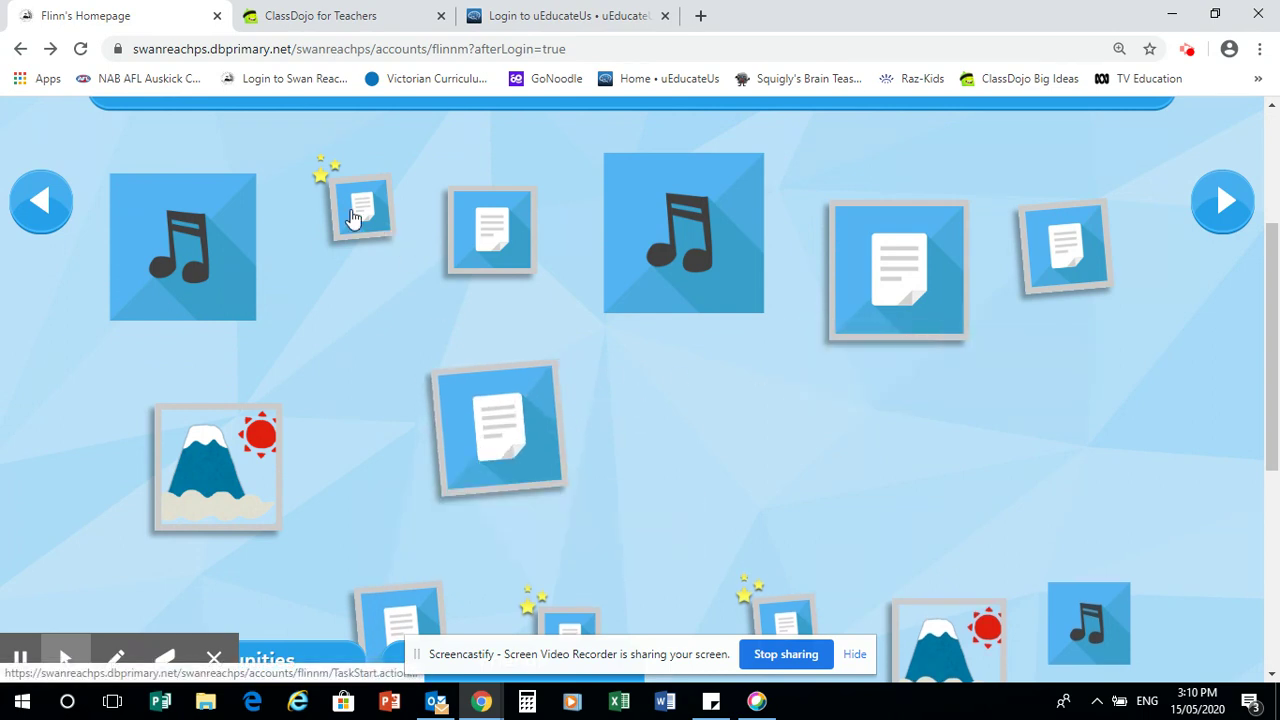
{"action": "left_click", "coordinate": [352, 228]}
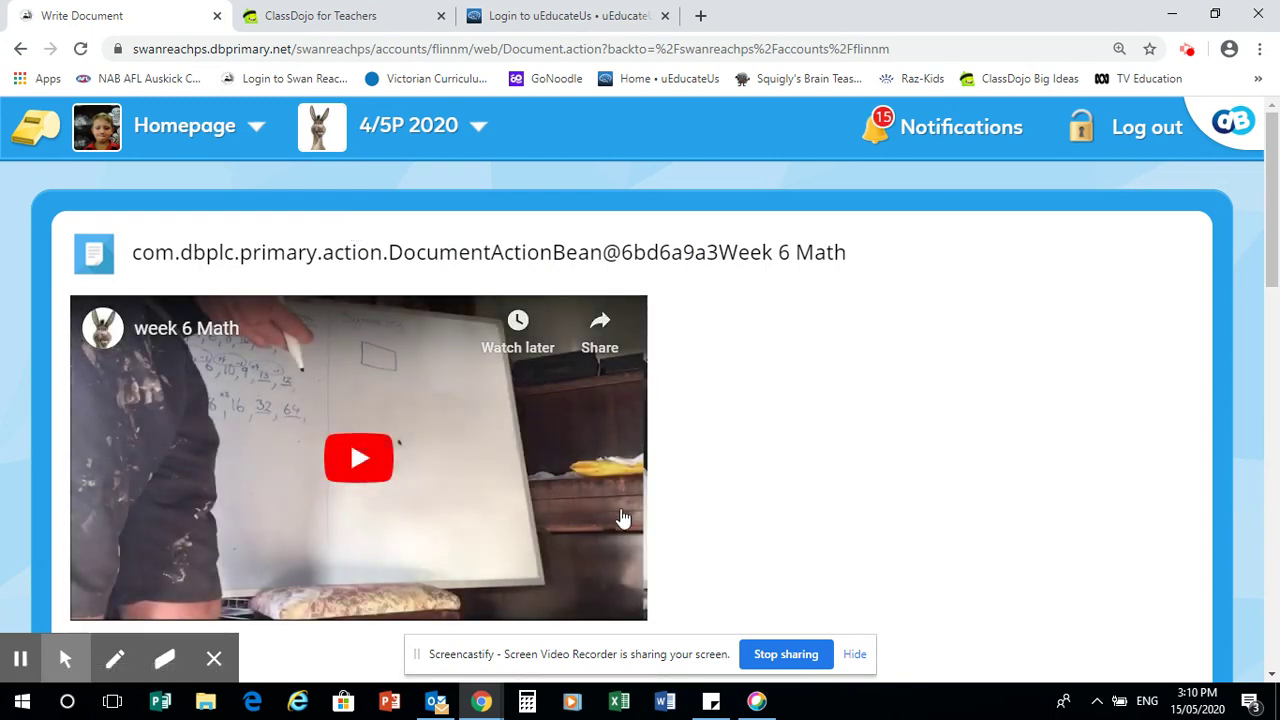
Copy the two number pattern lines with blanks from the Week 6 Math instructions
{"action": "left_click", "coordinate": [1271, 677]}
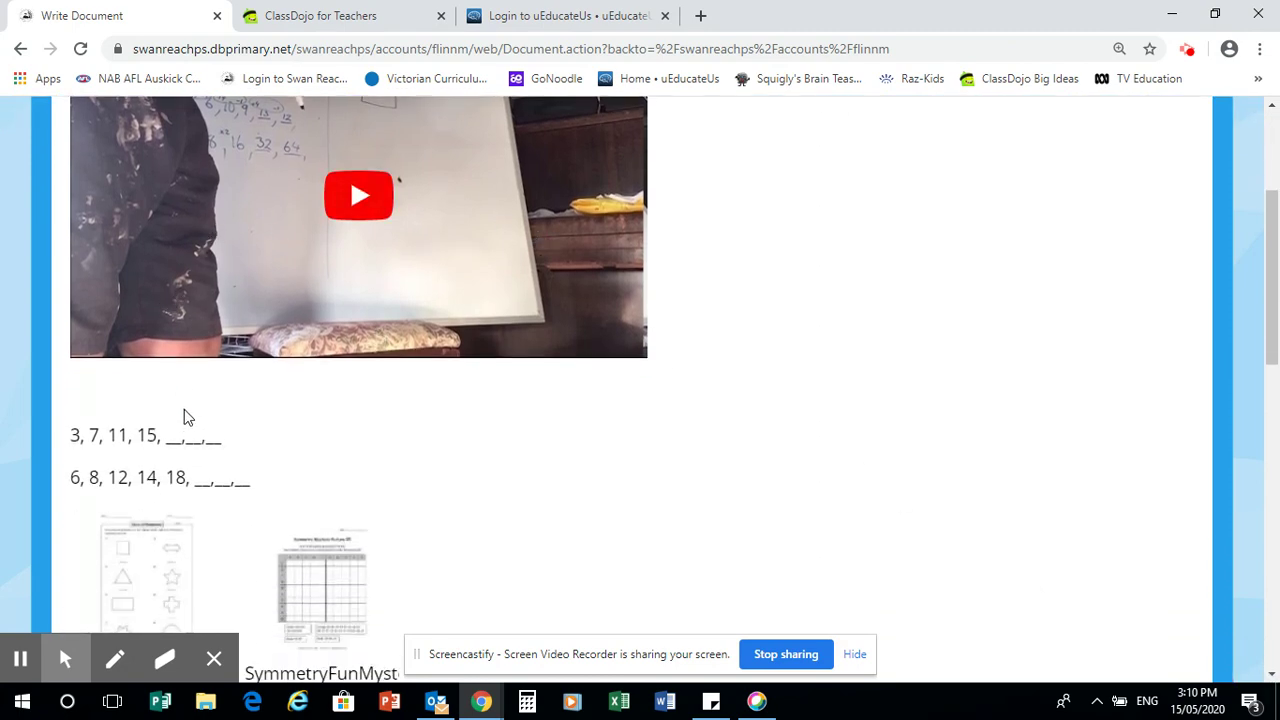
{"action": "left_click", "coordinate": [1271, 677]}
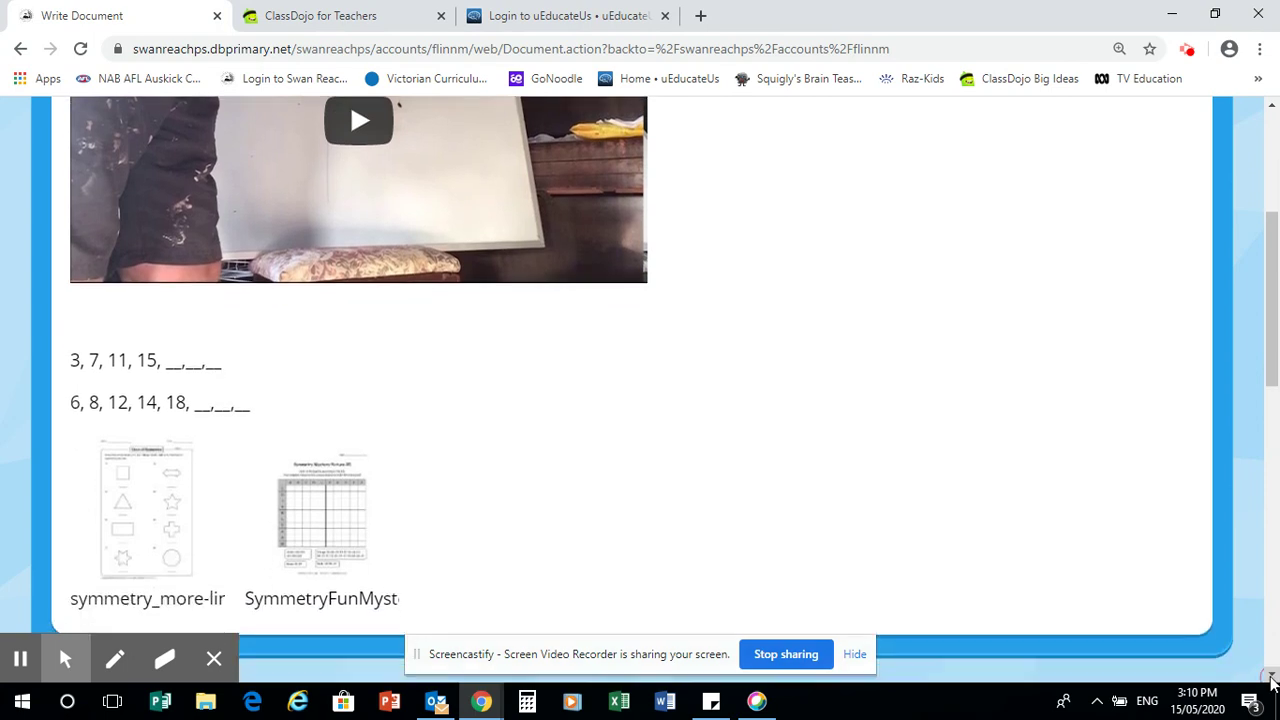
{"action": "double_click", "coordinate": [75, 360]}
{"action": "key", "text": "shift+Down"}
{"action": "key", "text": "shift+End"}
{"action": "key", "text": "ctrl+c"}
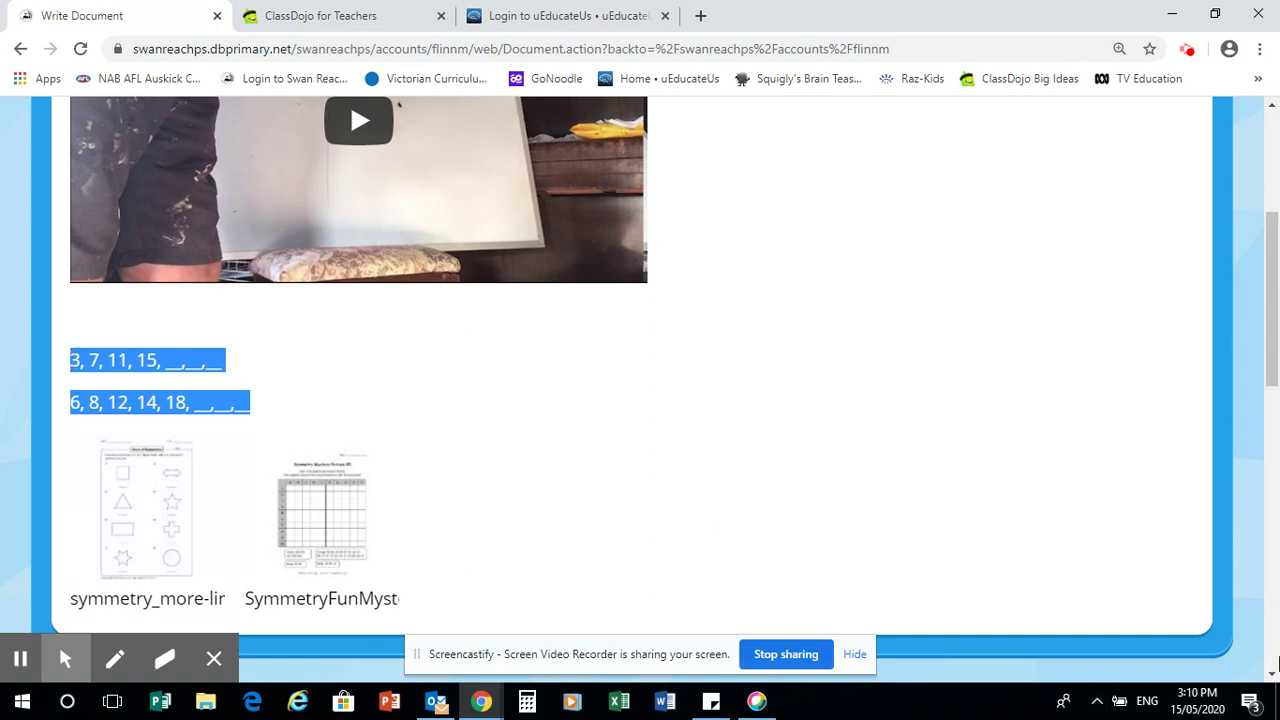
Paste the two number patterns into the body of the Week 6 Math document and remove the empty bullet
{"action": "scroll", "coordinate": [1272, 675], "scroll_direction": "down", "scroll_amount": 6}
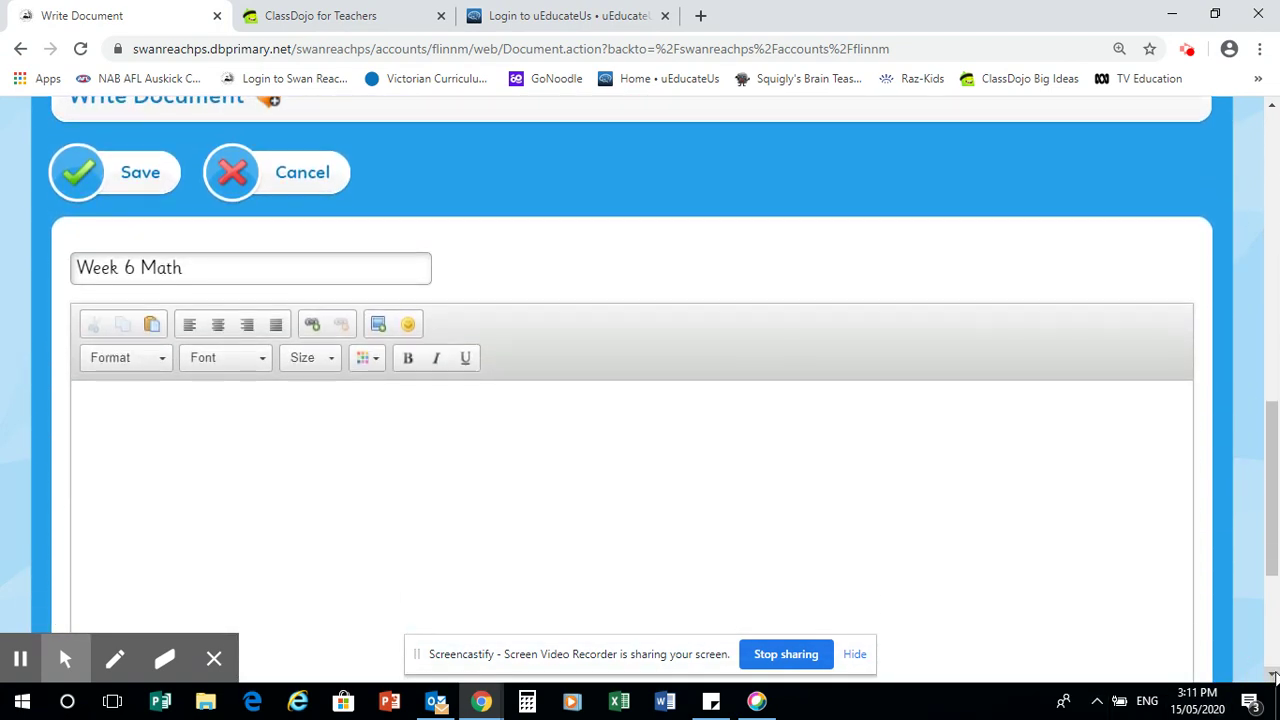
{"action": "left_click", "coordinate": [358, 490]}
{"action": "key", "text": "ctrl+v"}
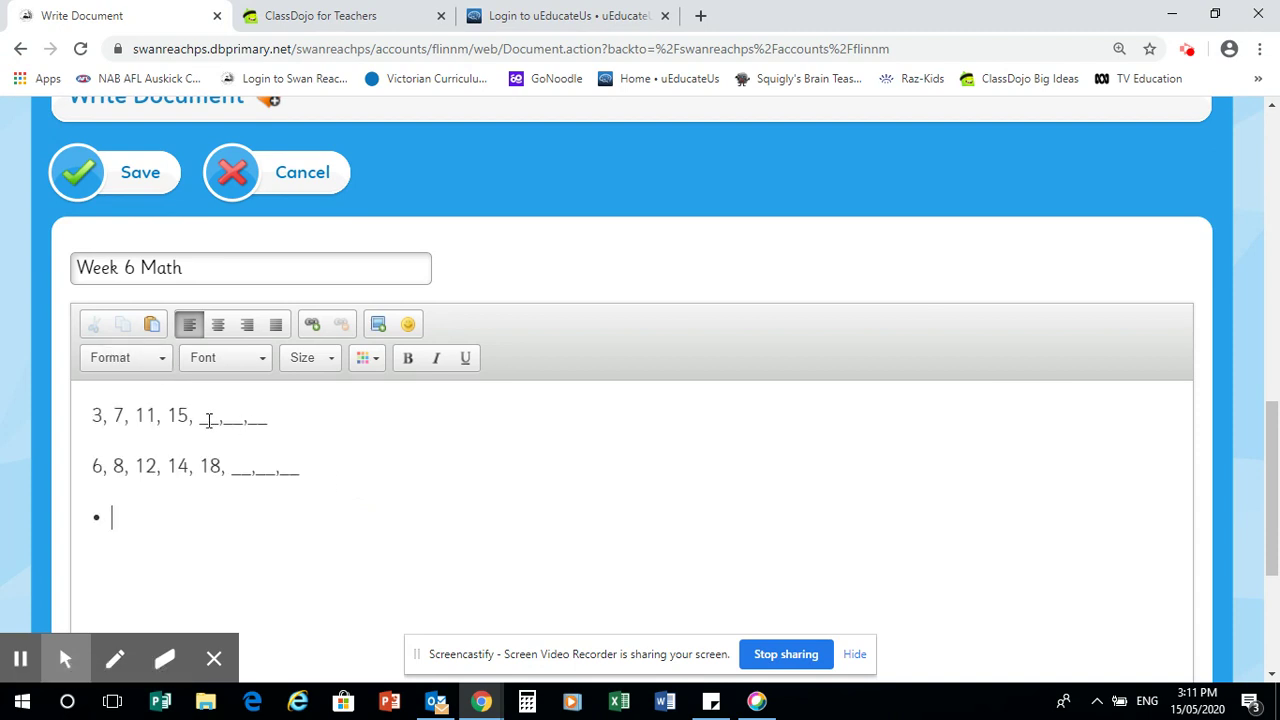
{"action": "key", "text": "BackSpace"}
Replace the blanks after 15 in the first number pattern with "17, 18 19" in bright green text
{"action": "left_click", "coordinate": [266, 418]}
{"action": "key", "text": "BackSpace"}
{"action": "key", "text": "BackSpace"}
{"action": "key", "text": "BackSpace"}
{"action": "key", "text": "BackSpace"}
{"action": "left_click", "coordinate": [367, 357]}
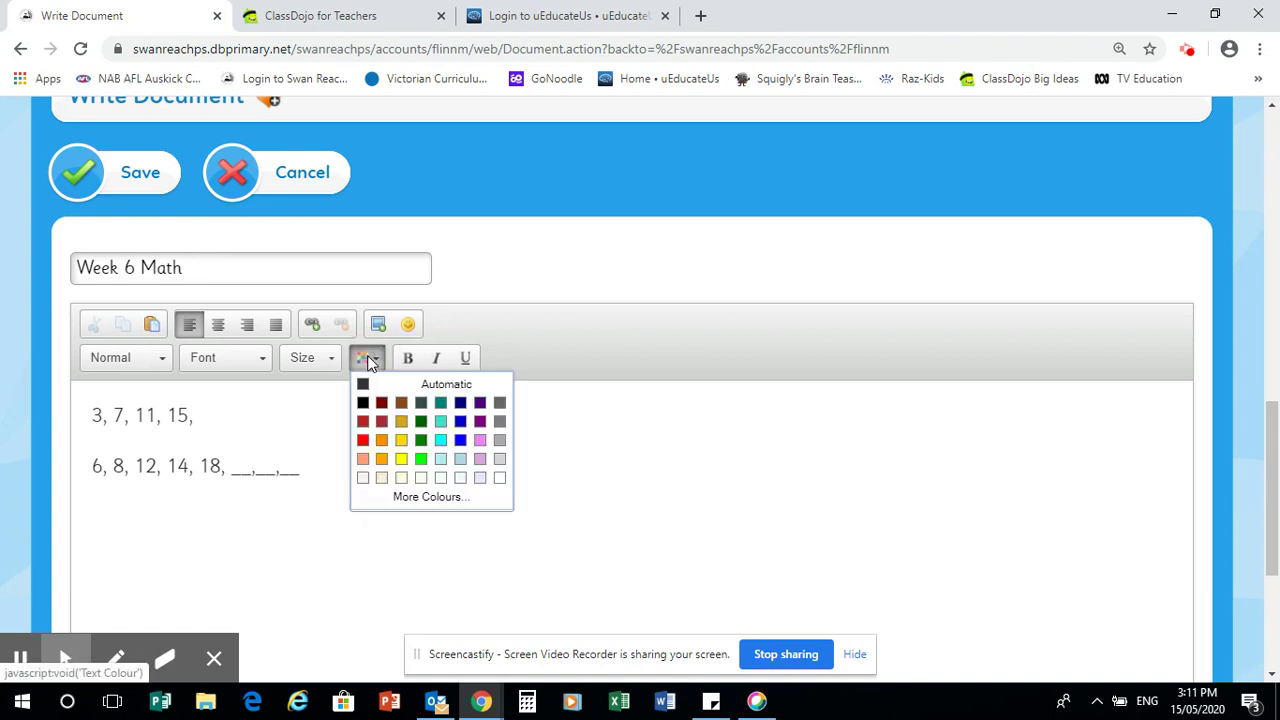
{"action": "left_click", "coordinate": [421, 457]}
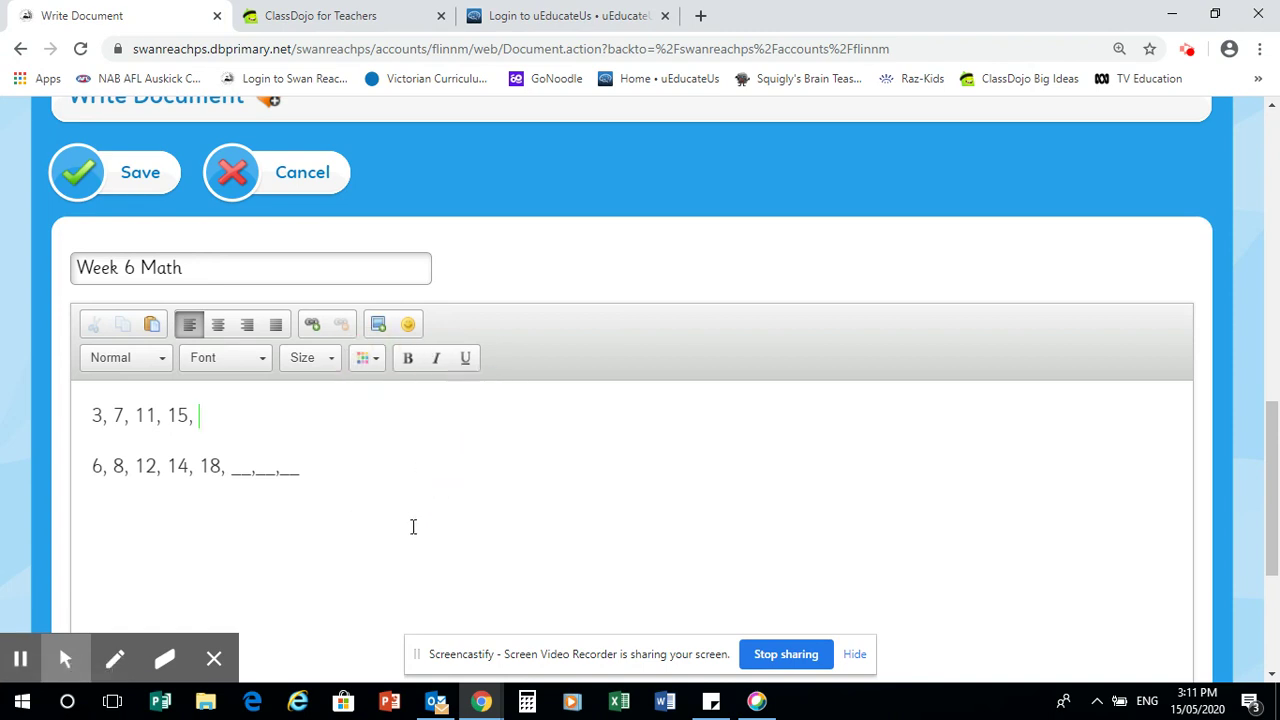
{"action": "type", "text": "17, "}
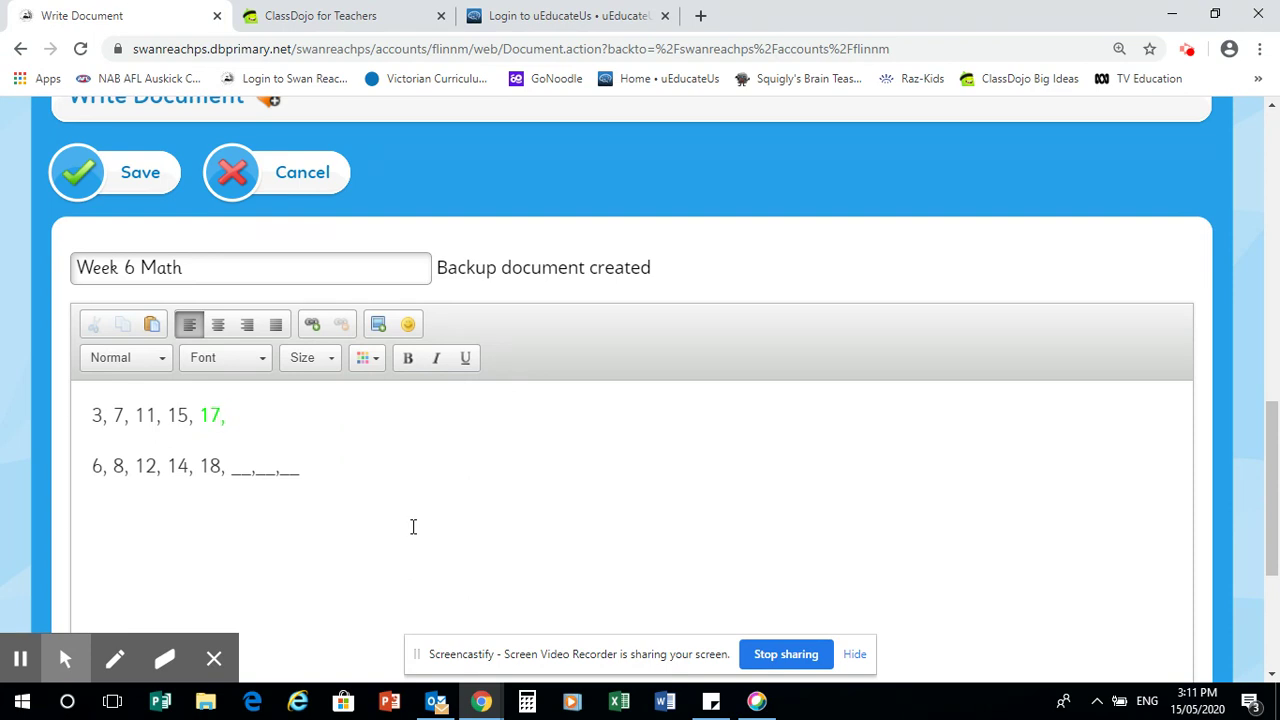
{"action": "type", "text": "18 19"}
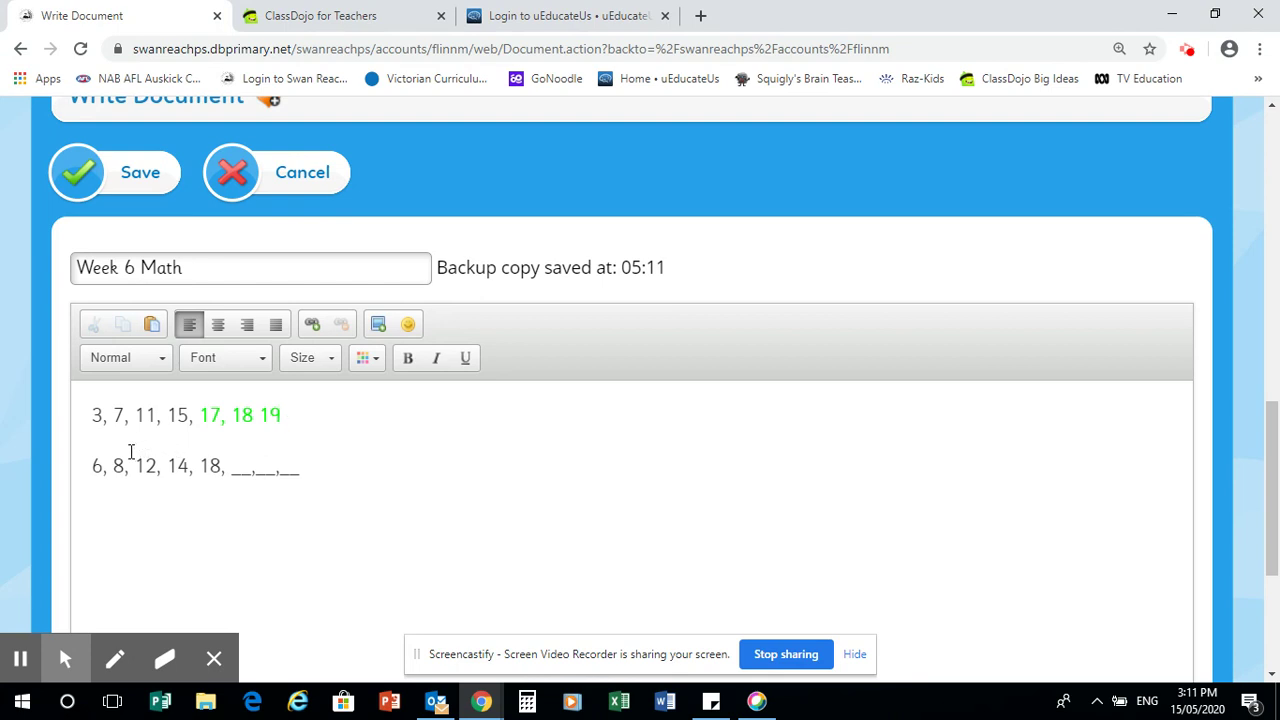
Add a line above the first number pattern with the working "+3, +3, +3" over its answers
{"action": "left_click", "coordinate": [93, 415]}
{"action": "key", "text": "Return"}
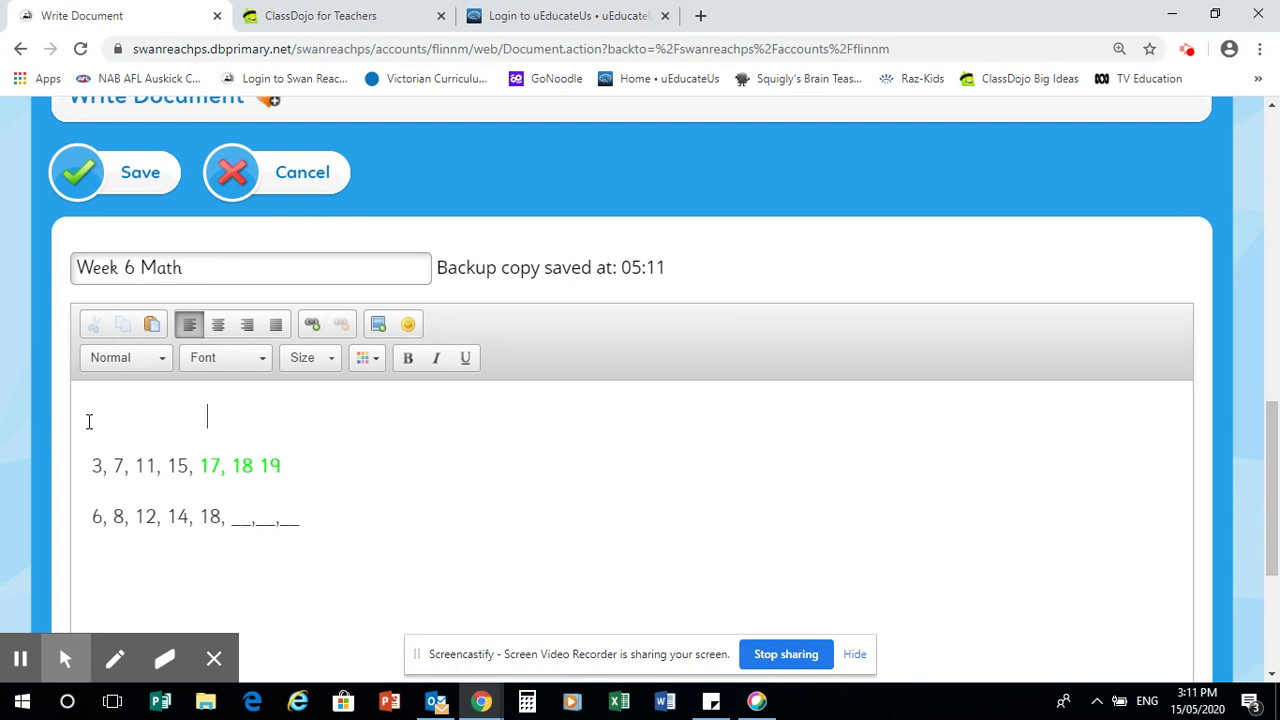
{"action": "type", "text": "+3, +3, +3"}
Colour the "+3, +3, +3" working above the first pattern red
{"action": "key", "text": "shift+Left"}
{"action": "key", "text": "shift+Left"}
{"action": "key", "text": "shift+Left"}
{"action": "key", "text": "shift+Left"}
{"action": "key", "text": "shift+Left"}
{"action": "key", "text": "shift+Left"}
{"action": "key", "text": "shift+Left"}
{"action": "key", "text": "shift+Left"}
{"action": "key", "text": "shift+Left"}
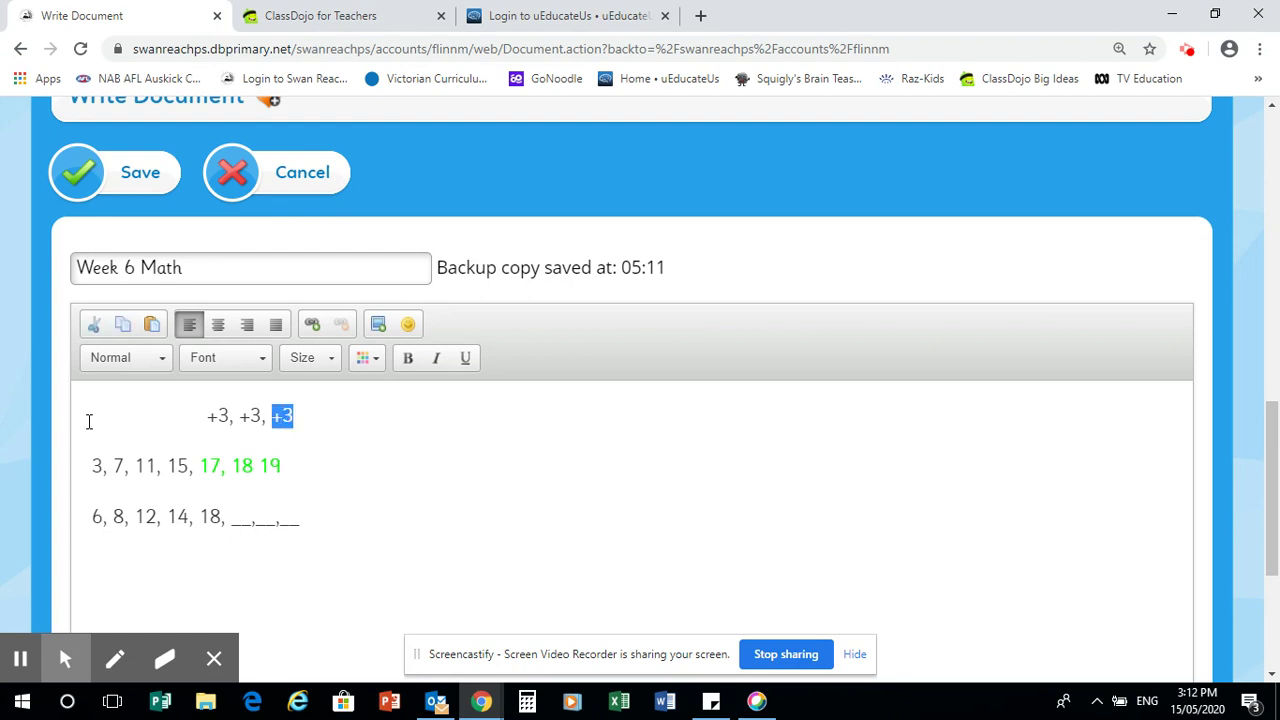
{"action": "key", "text": "shift+Left"}
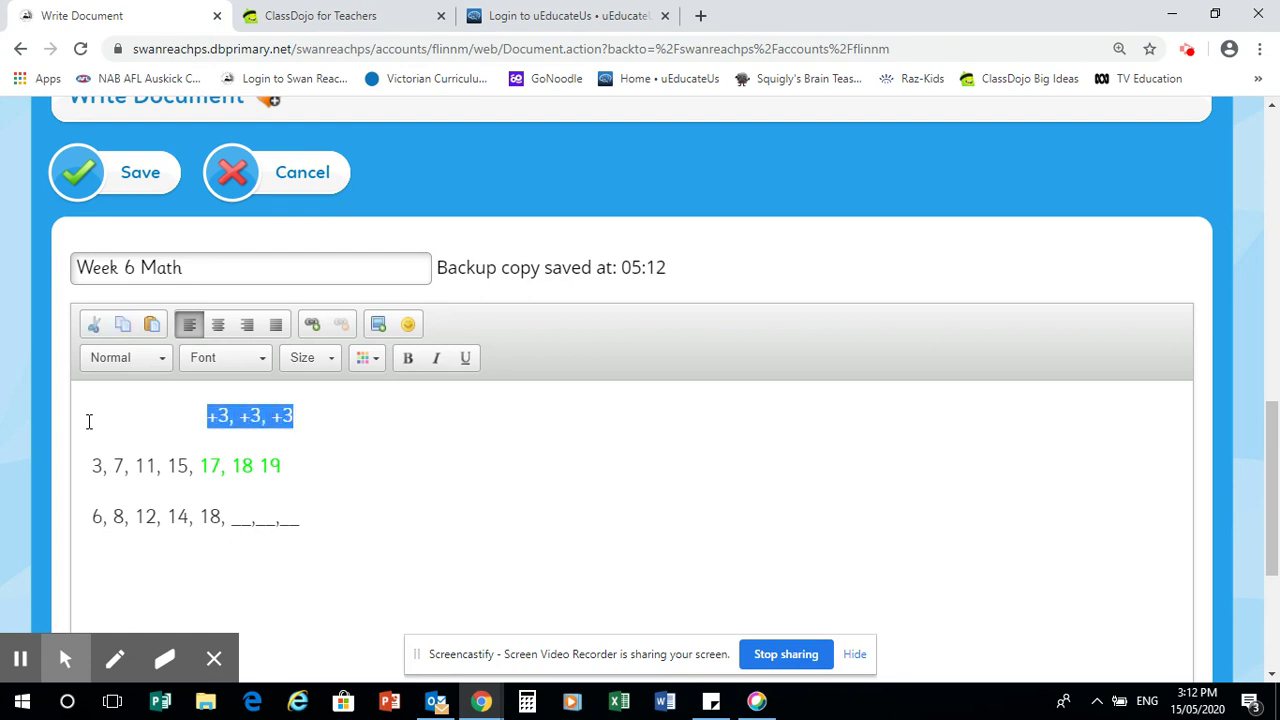
{"action": "left_click", "coordinate": [368, 358]}
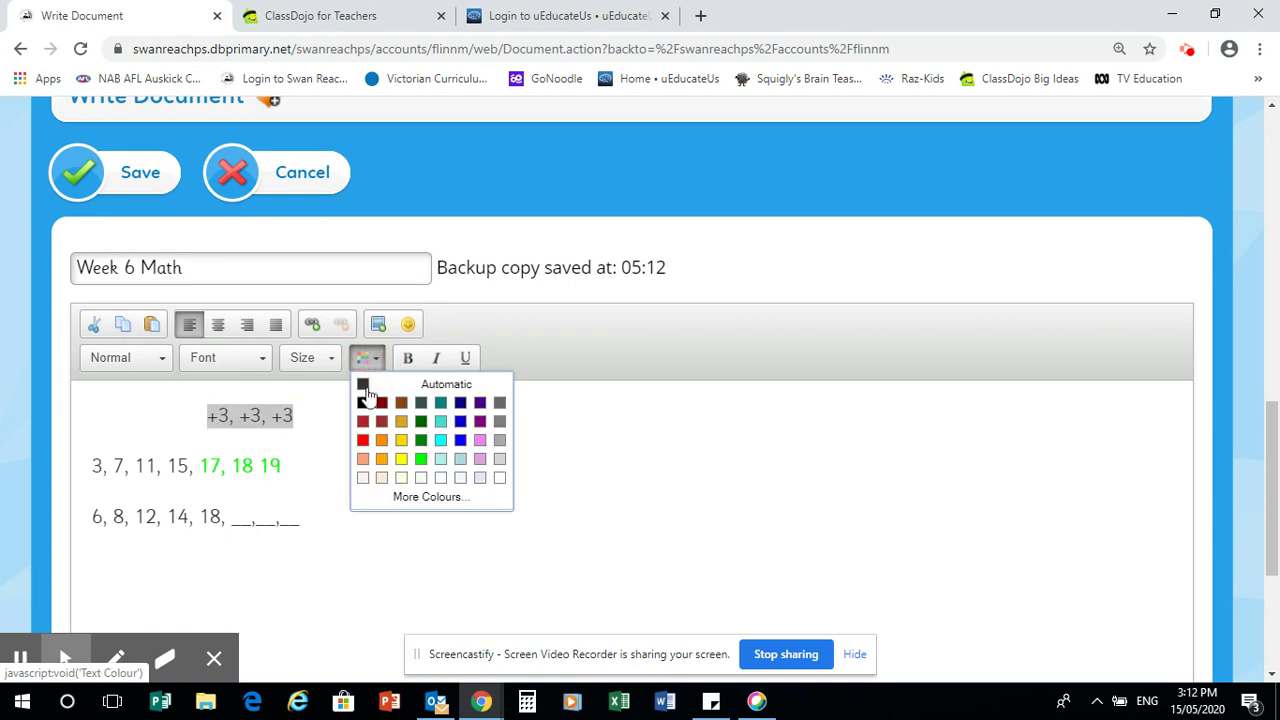
{"action": "left_click", "coordinate": [363, 441]}
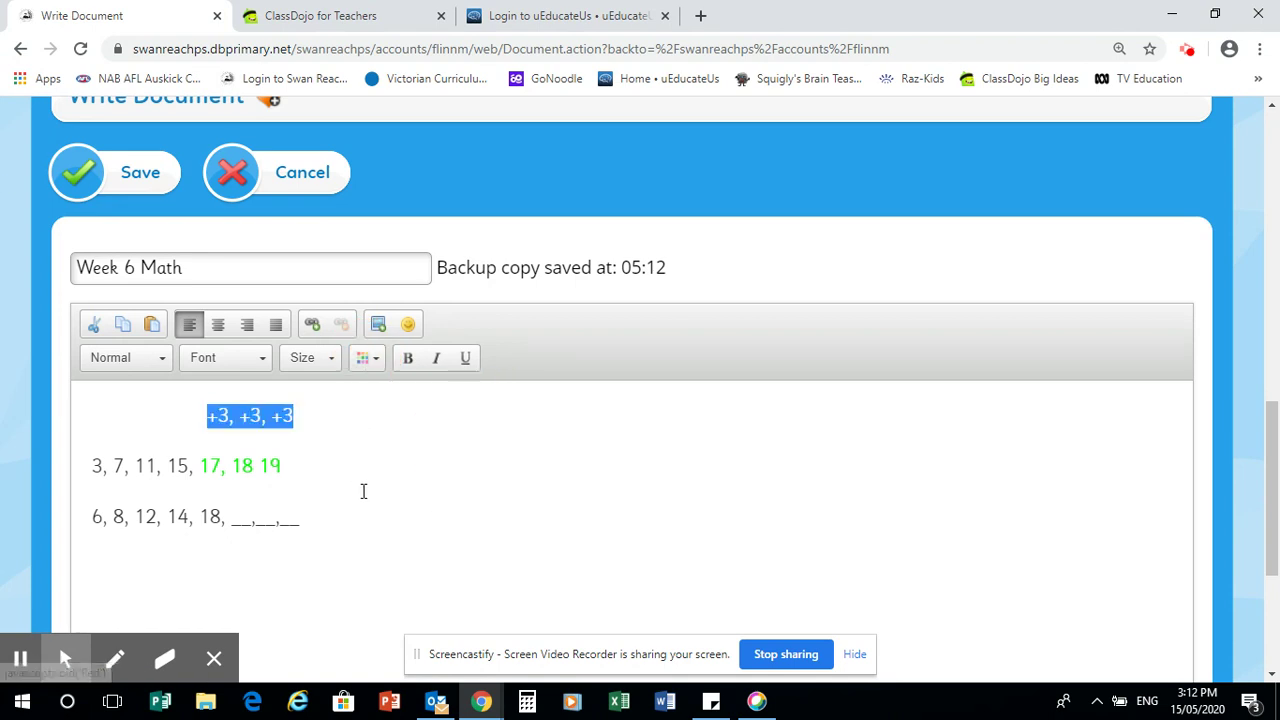
{"action": "left_click", "coordinate": [364, 494]}
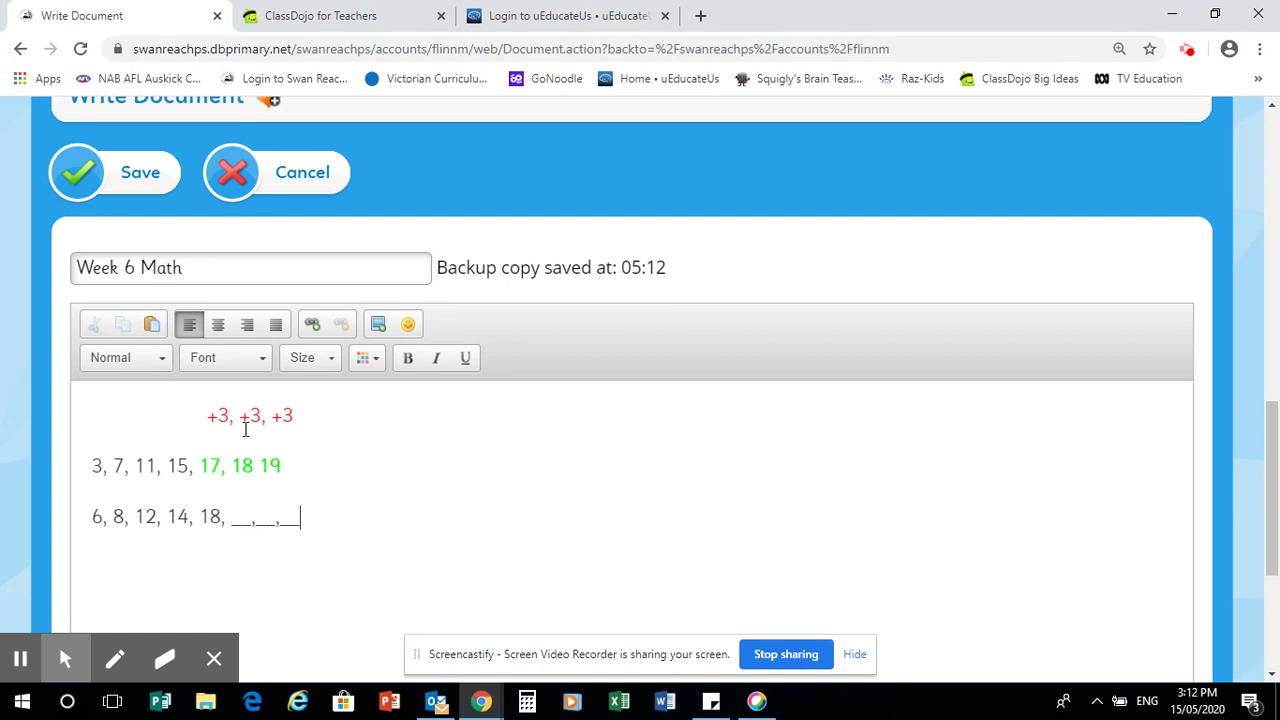
Insert two lines above the second number pattern and write the working "+5, -2, +, 5, -2" directly over it
{"action": "left_click", "coordinate": [97, 507]}
{"action": "key", "text": "Return"}
{"action": "key", "text": "Return"}
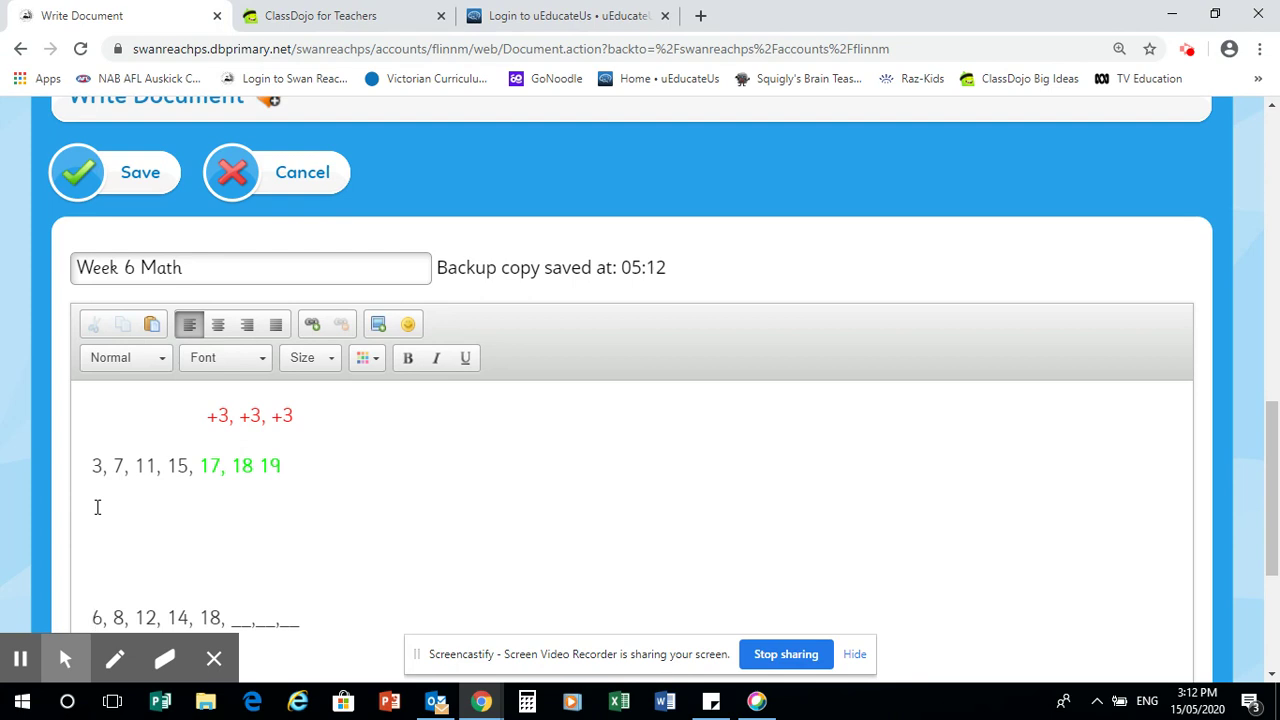
{"action": "left_click", "coordinate": [628, 268]}
{"action": "left_click_drag", "start_coordinate": [214, 594], "coordinate": [228, 581]}
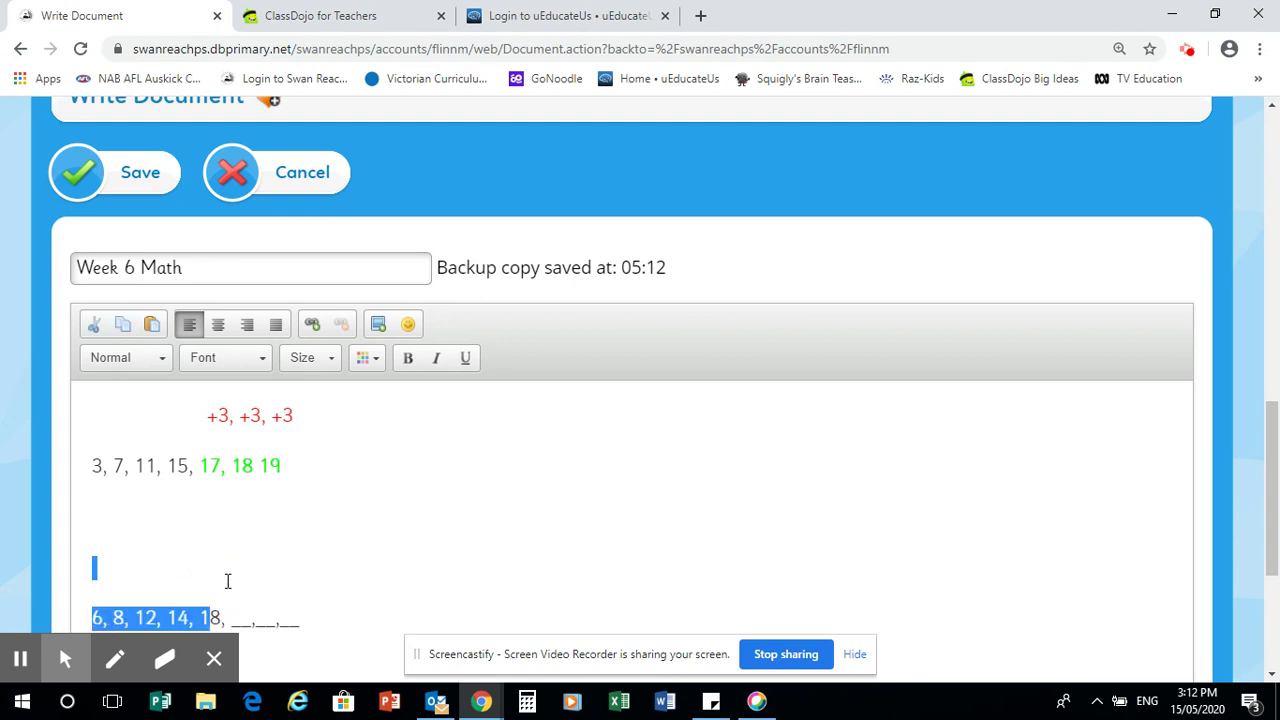
{"action": "left_click", "coordinate": [228, 571]}
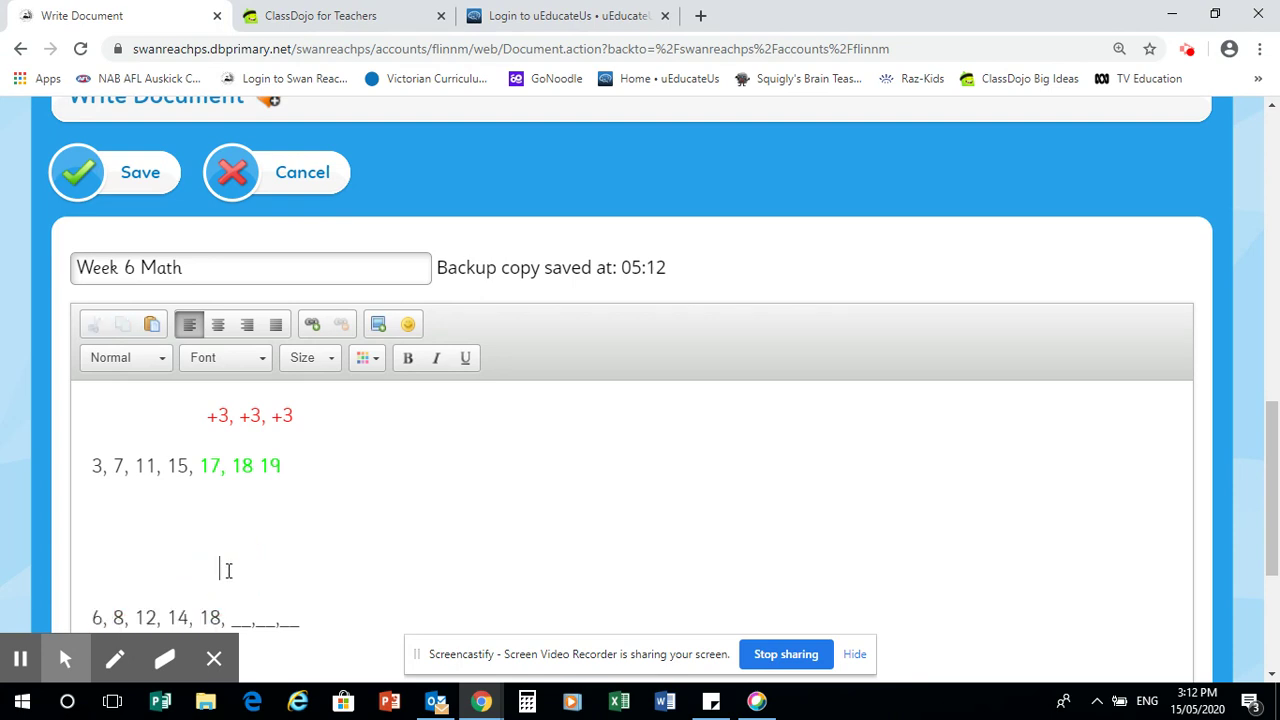
{"action": "type", "text": "+5, -2, +, 5, -2"}
Delete all the patterns and working from the body of the Week 6 Math document
{"action": "left_click", "coordinate": [366, 606]}
{"action": "key", "text": "shift+Up"}
{"action": "key", "text": "shift+Up"}
{"action": "key", "text": "shift+Up"}
{"action": "key", "text": "shift+Up"}
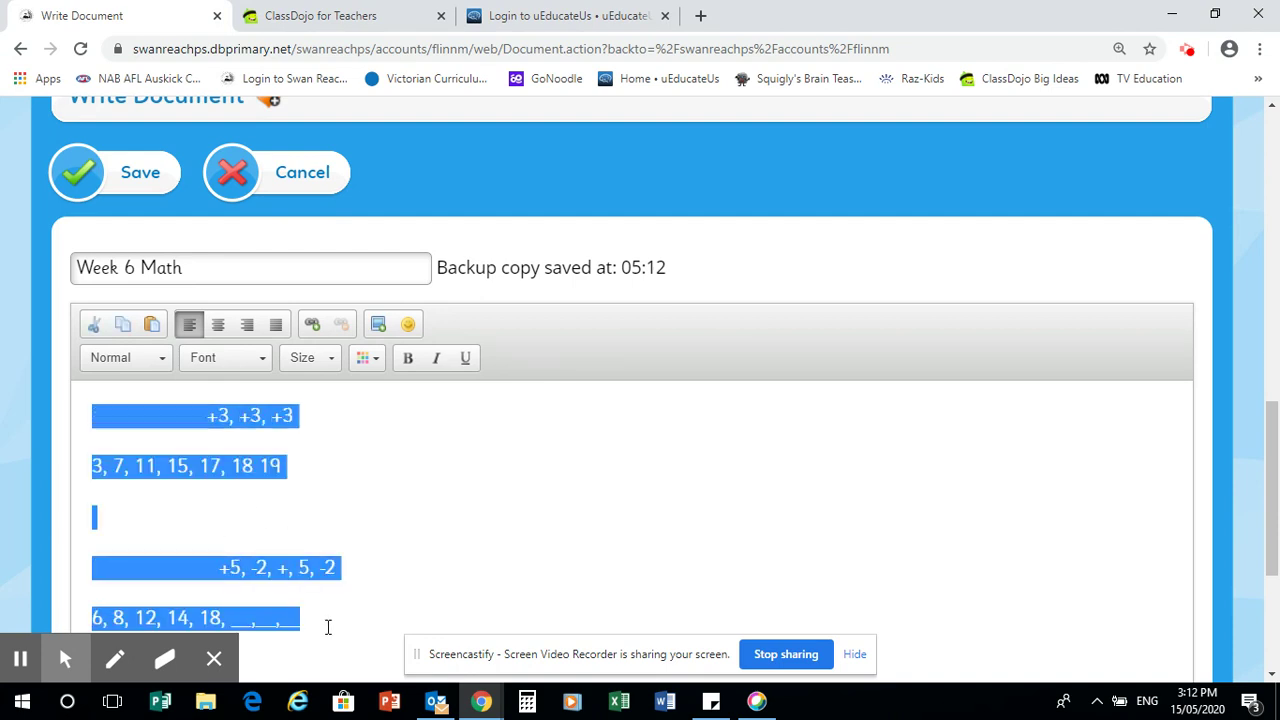
{"action": "key", "text": "BackSpace"}
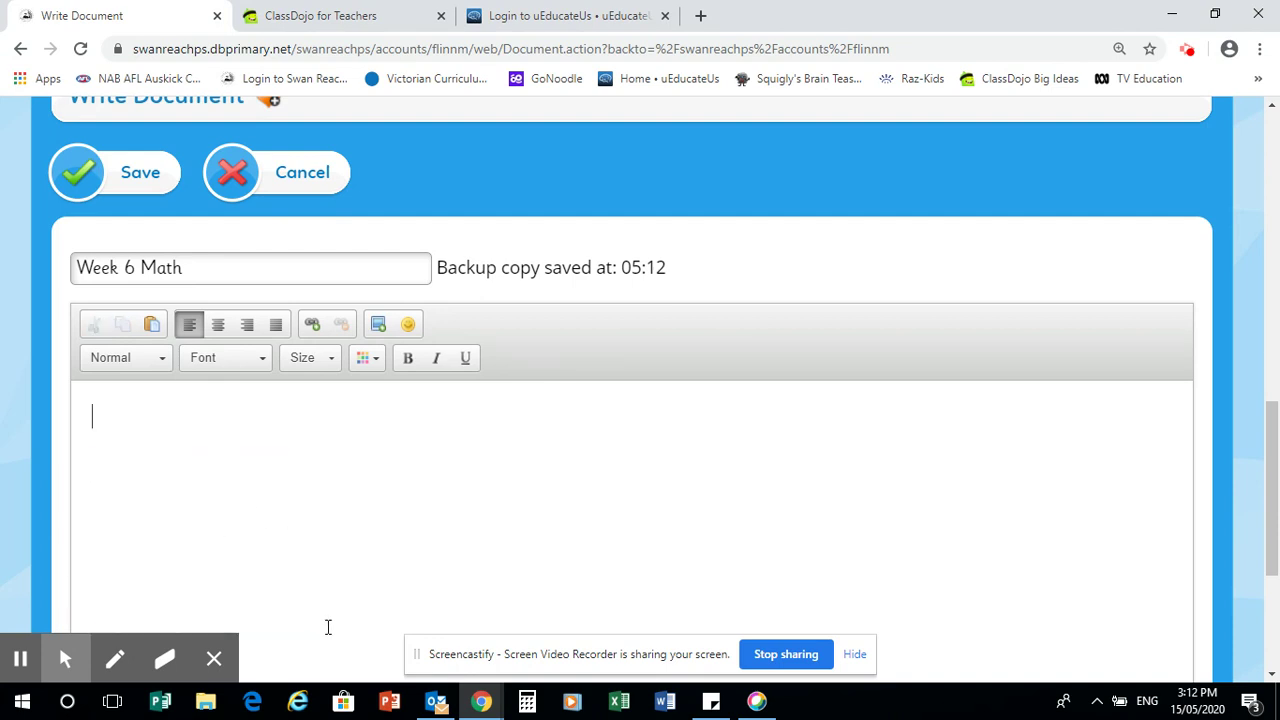
Open the Lines of Symmetry worksheet from the task instructions and save it to the Desktop as JPEG image symmetry_more-lines-all_page_1
{"action": "left_click", "coordinate": [1273, 112]}
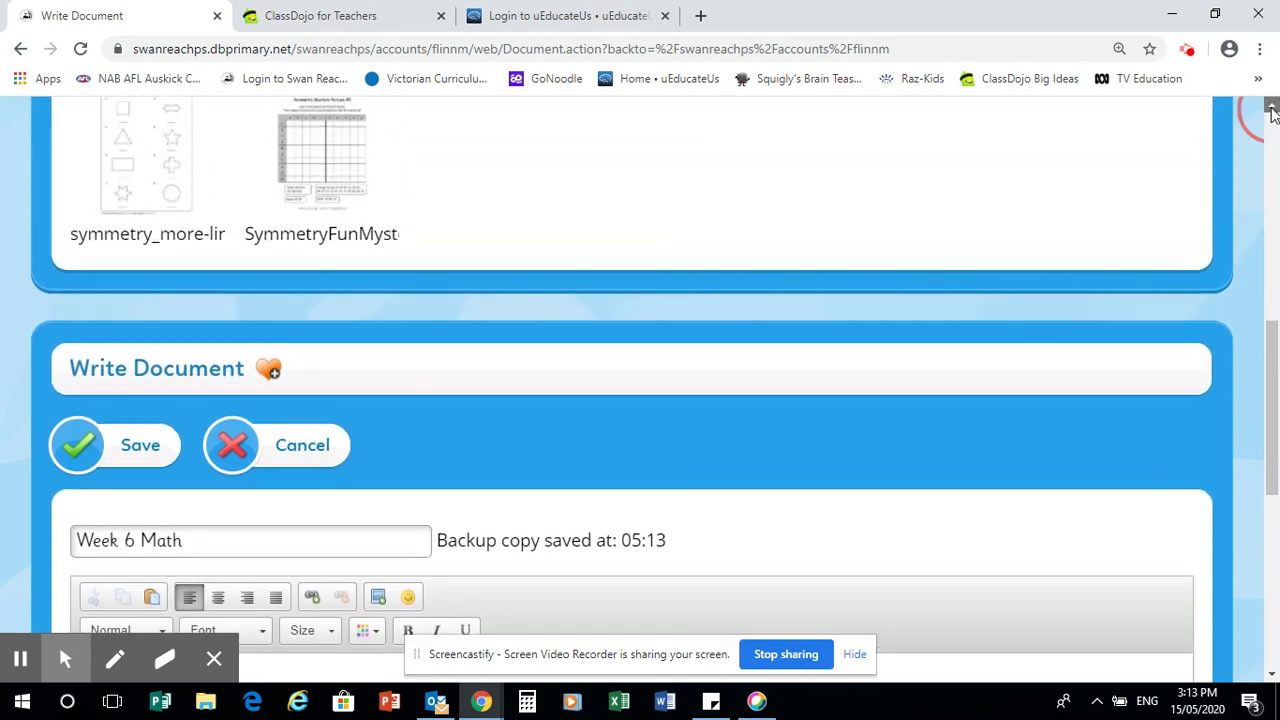
{"action": "left_click_drag", "start_coordinate": [1273, 112], "coordinate": [1273, 112]}
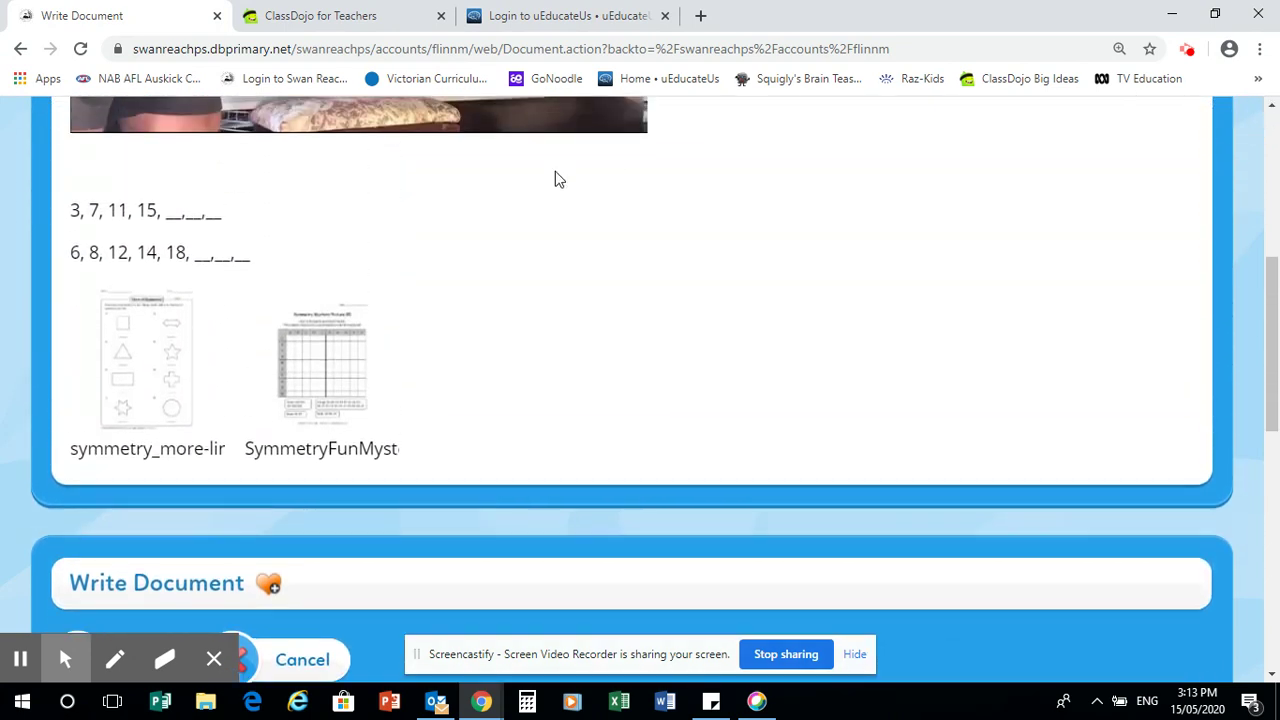
{"action": "left_click", "coordinate": [144, 370]}
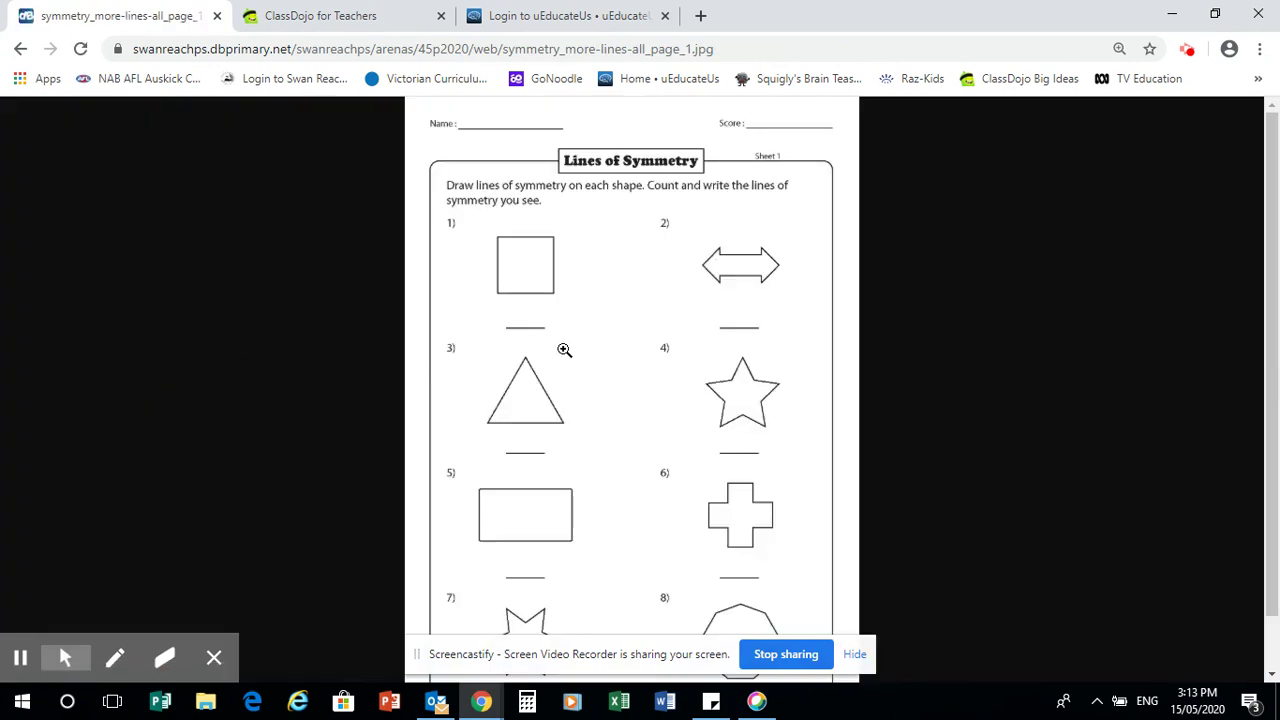
{"action": "right_click", "coordinate": [564, 350]}
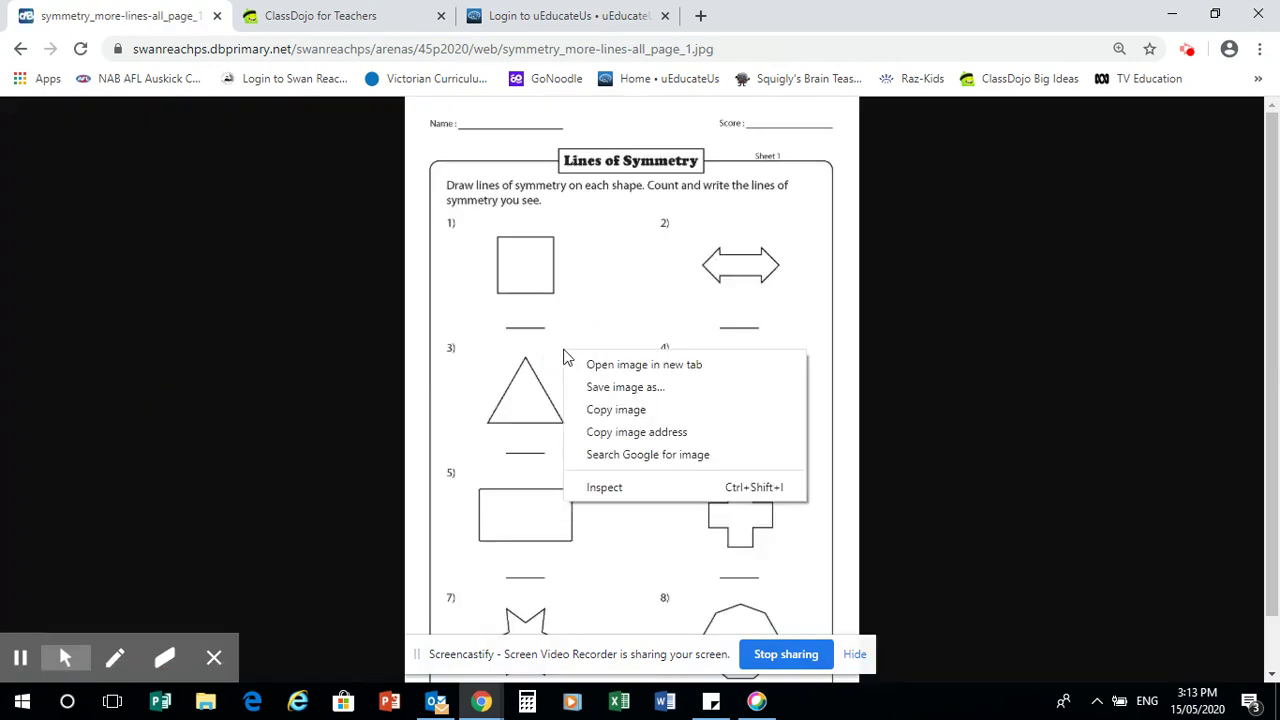
{"action": "left_click", "coordinate": [632, 396]}
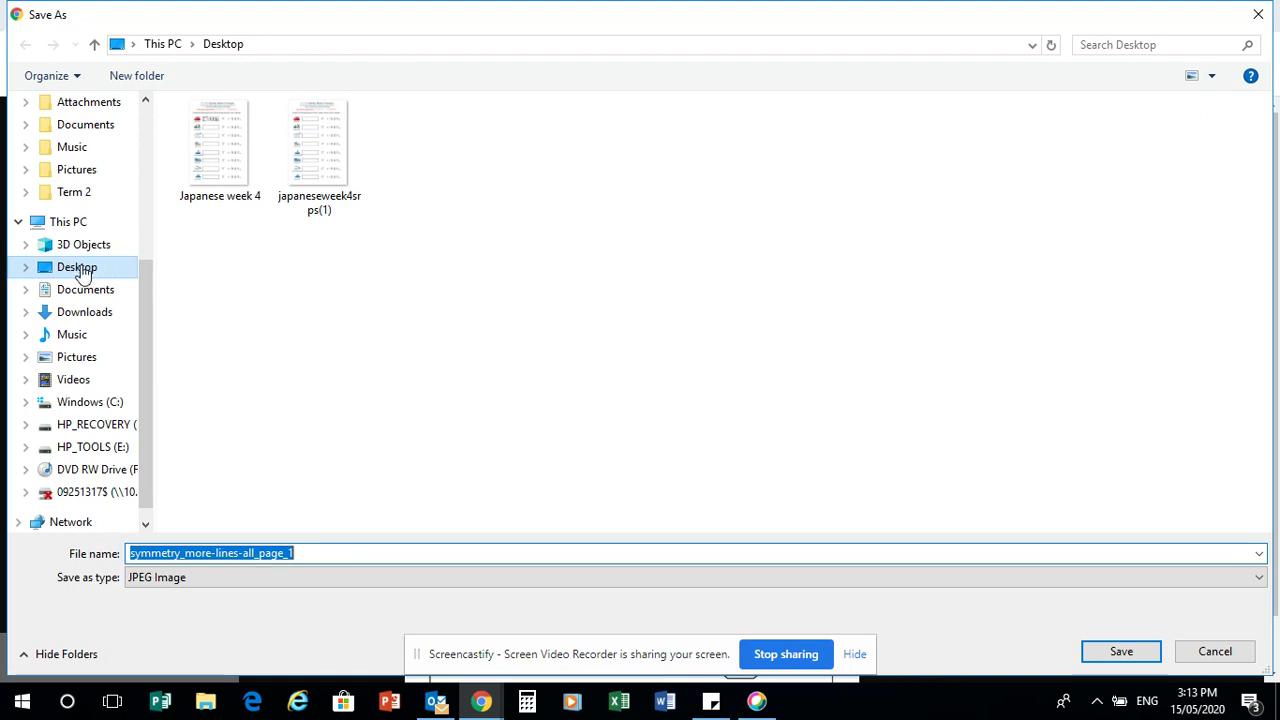
{"action": "left_click", "coordinate": [95, 267]}
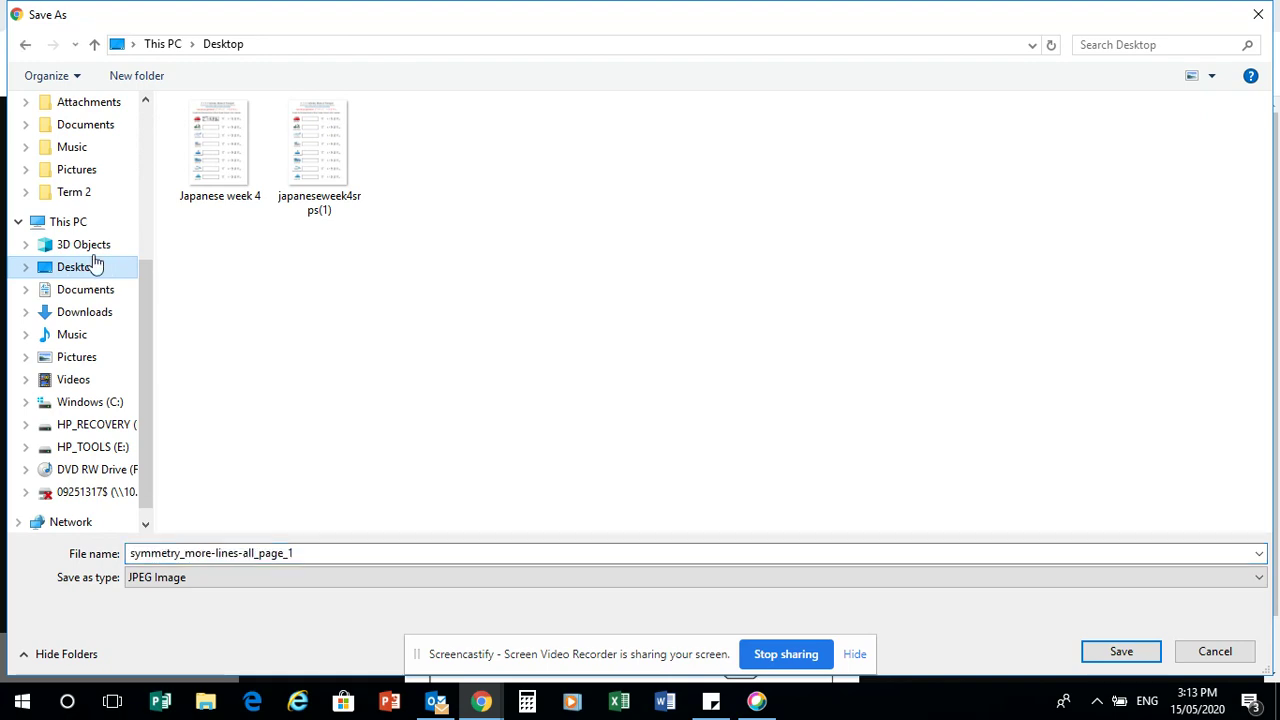
{"action": "left_click", "coordinate": [1116, 652]}
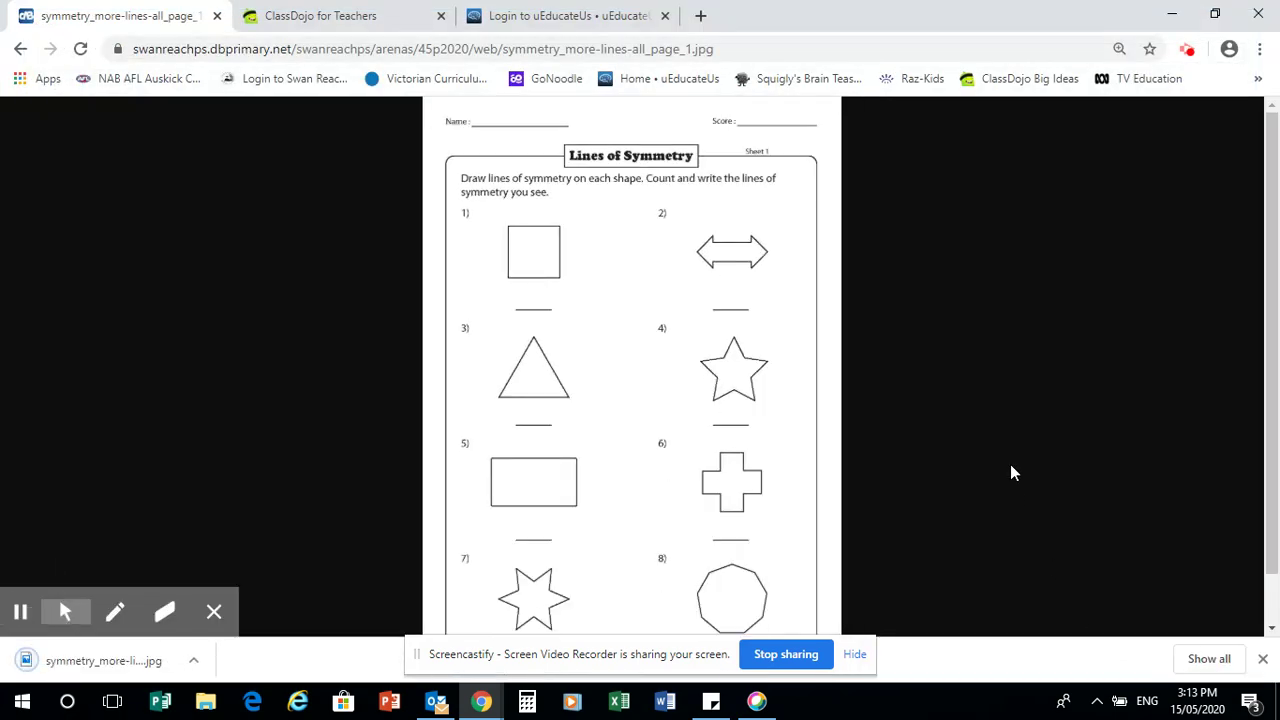
Return to the task, open the Symmetry Mystery Picture #1 worksheet and save it to the Desktop as JPEG image symmetryfunmysterypicturegraphingactivities_page_06
{"action": "left_click", "coordinate": [20, 50]}
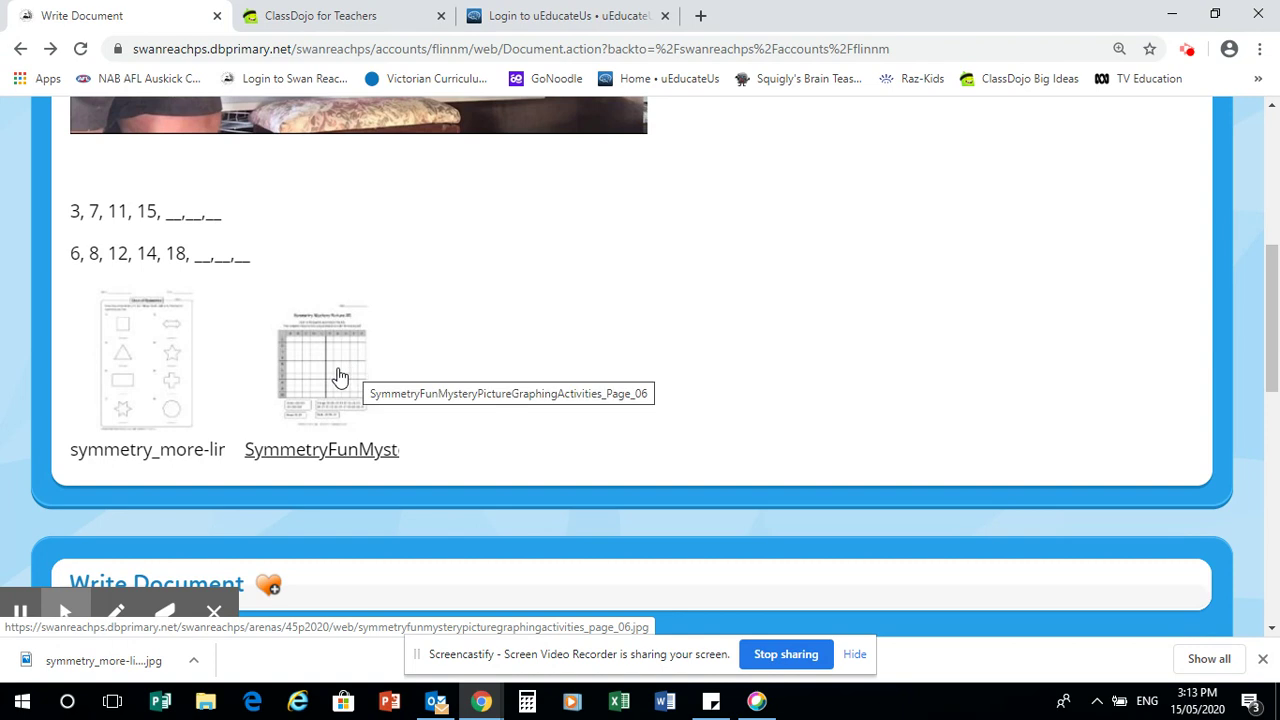
{"action": "left_click", "coordinate": [339, 375]}
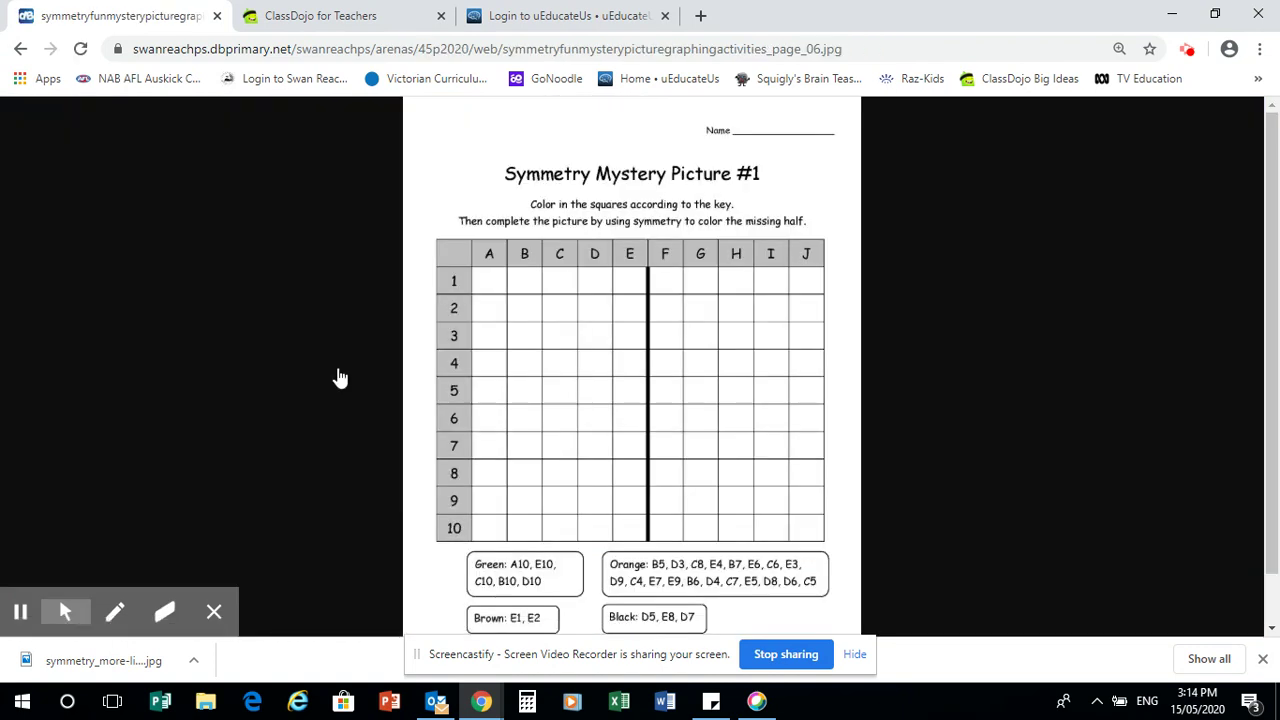
{"action": "right_click", "coordinate": [569, 295]}
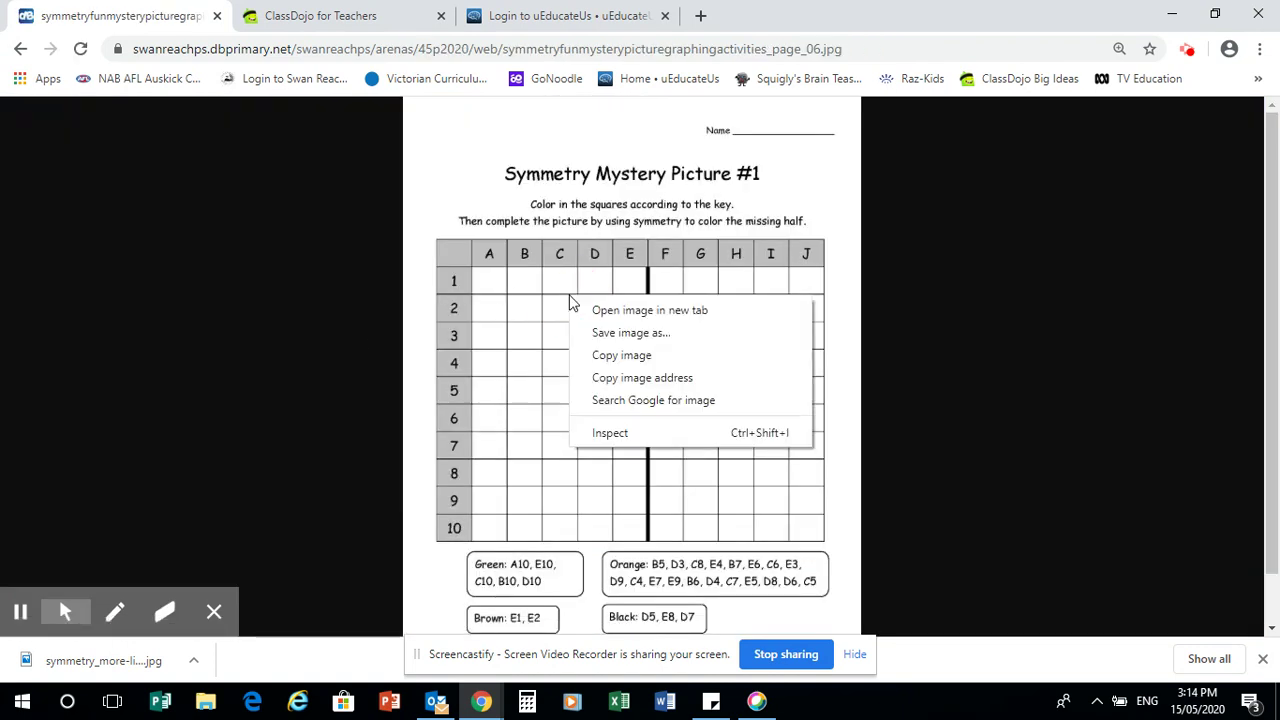
{"action": "left_click", "coordinate": [631, 336]}
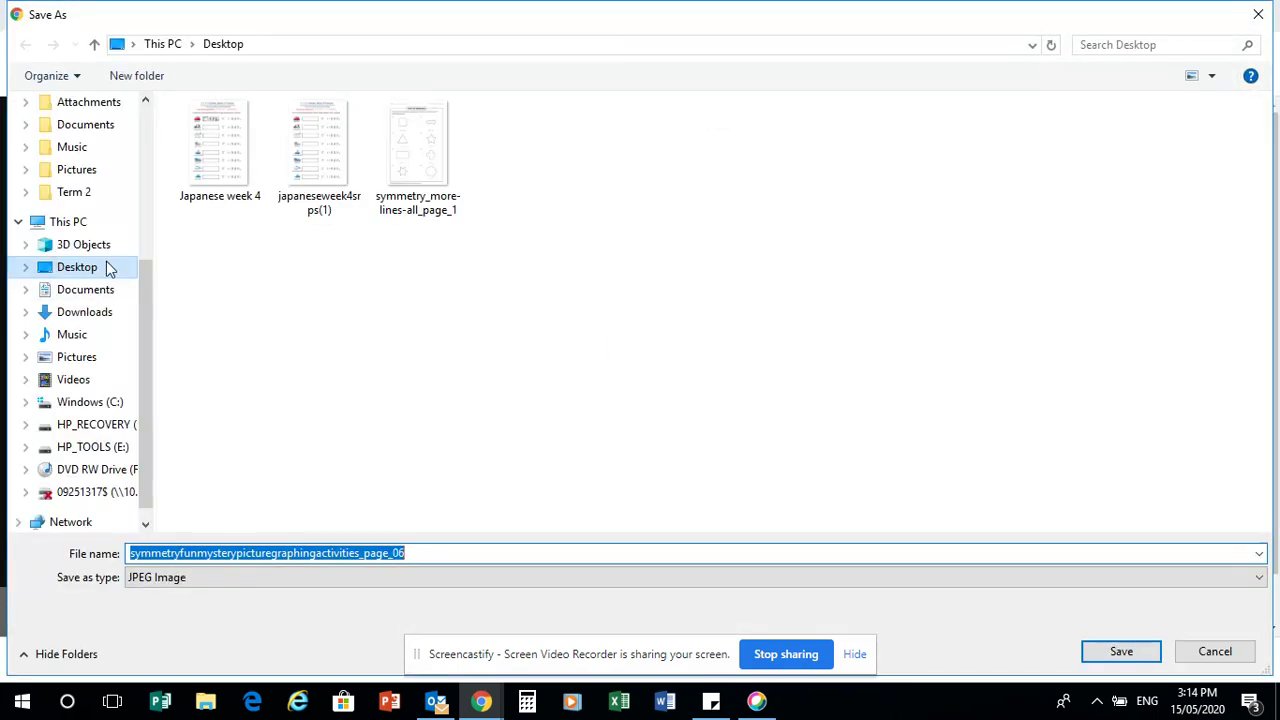
{"action": "left_click", "coordinate": [1118, 651]}
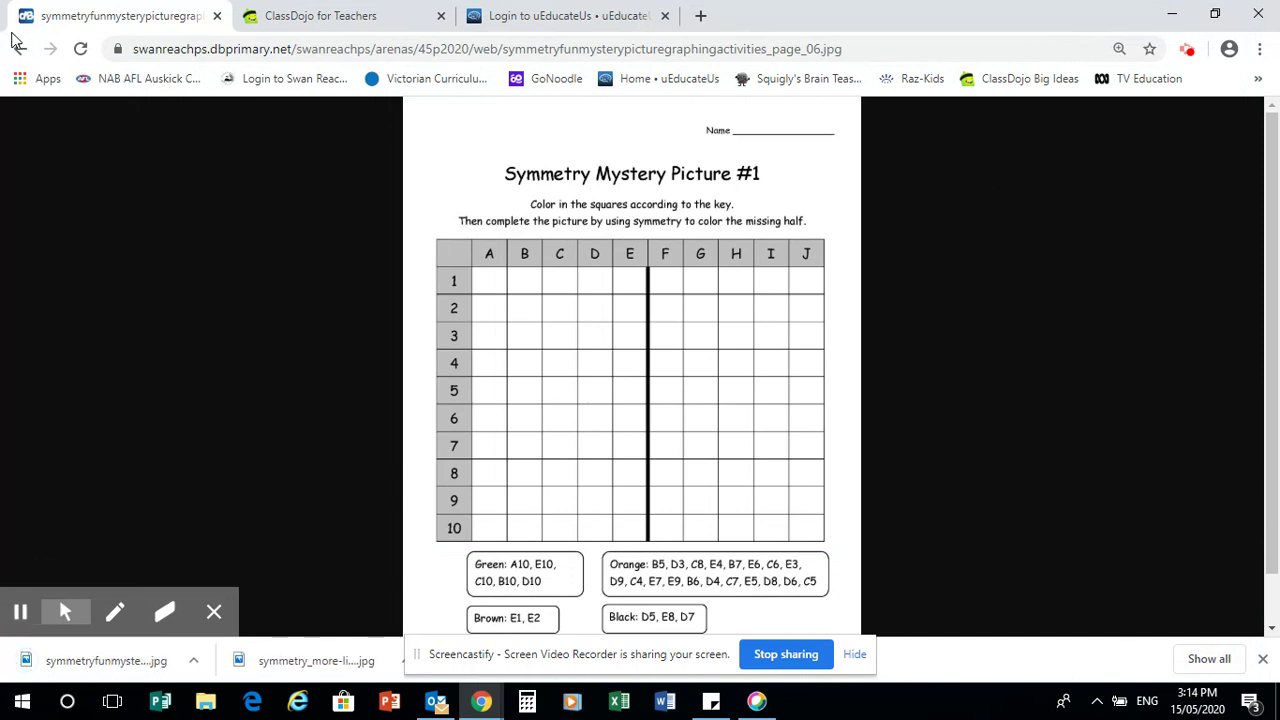
Return from the mystery picture to the Week 6 Math task and bring its Write Document section into view
{"action": "left_click", "coordinate": [20, 49]}
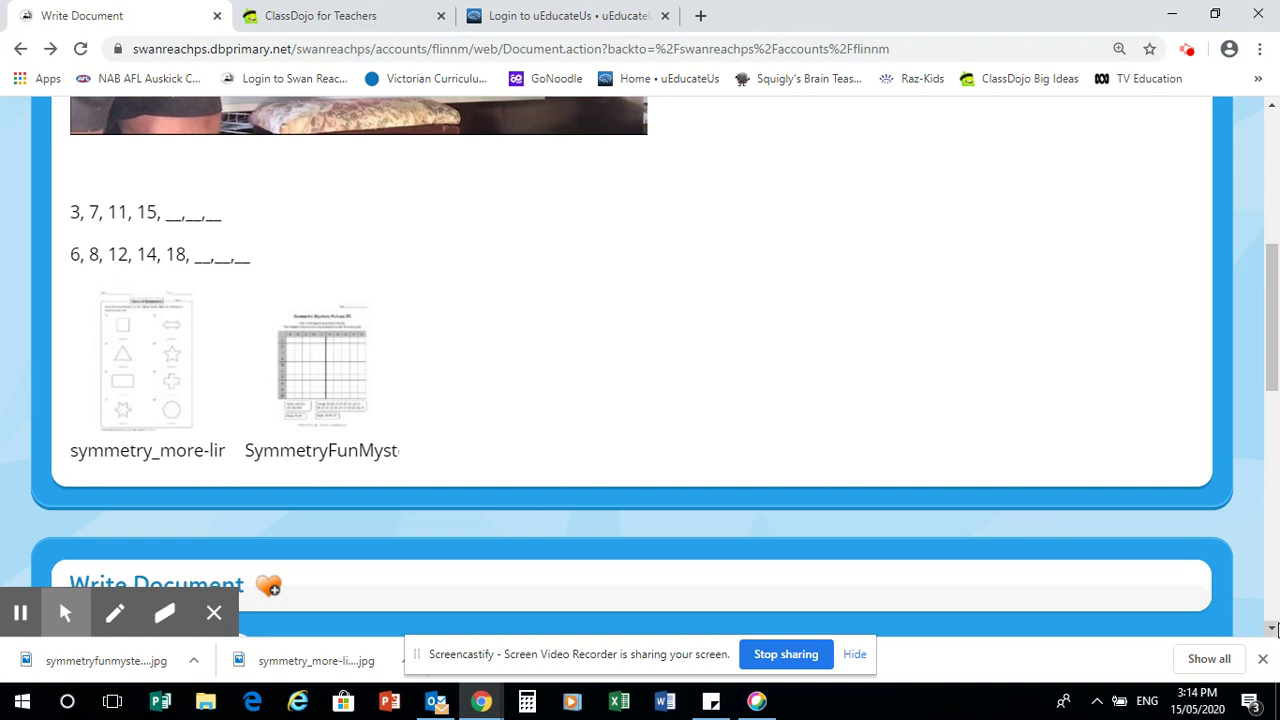
{"action": "left_click", "coordinate": [1272, 628]}
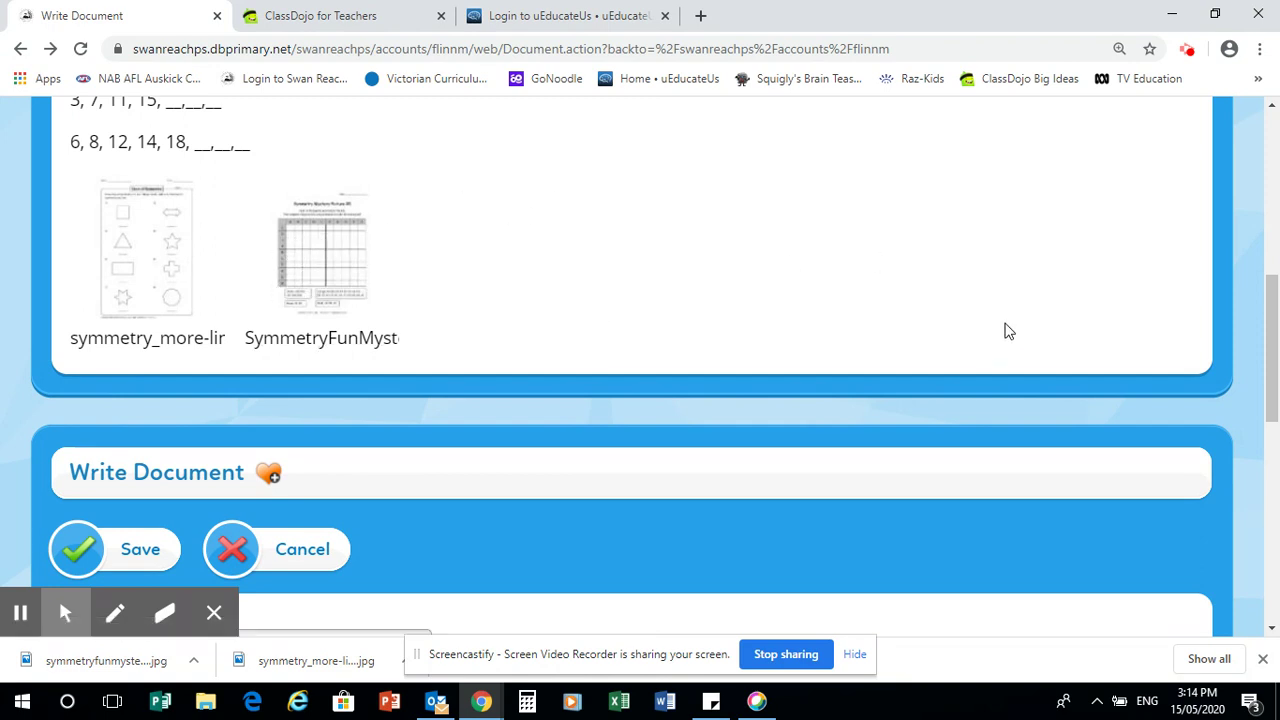
{"action": "left_click", "coordinate": [1273, 630]}
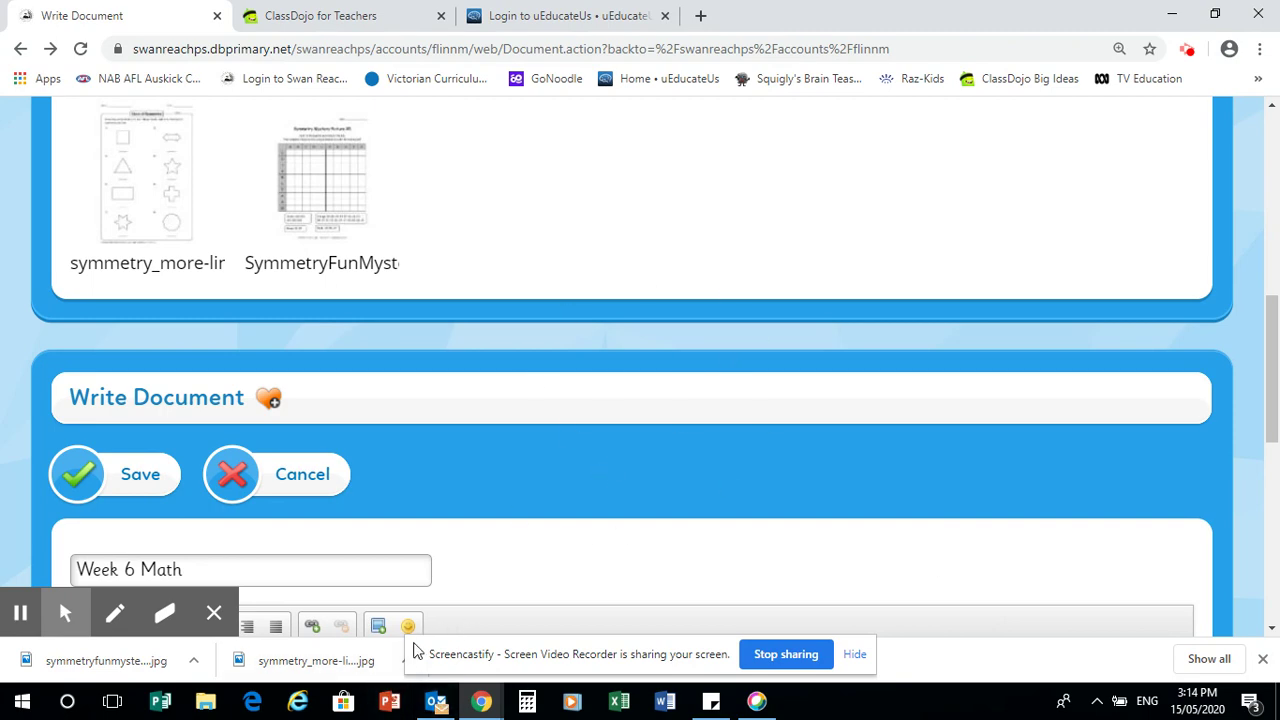
Open the saved Lines of Symmetry worksheet from the Desktop in Photos and start drawing on it with the pencil
{"action": "left_click", "coordinate": [1172, 15]}
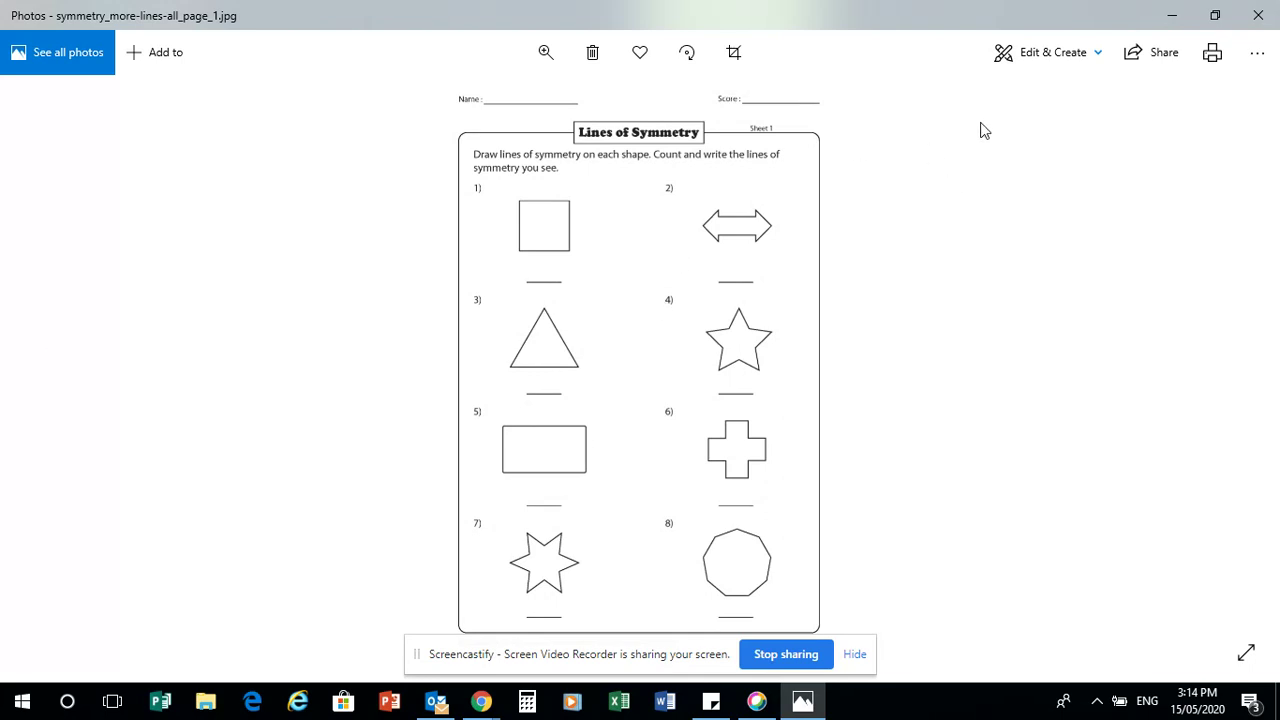
{"action": "left_click", "coordinate": [1037, 57]}
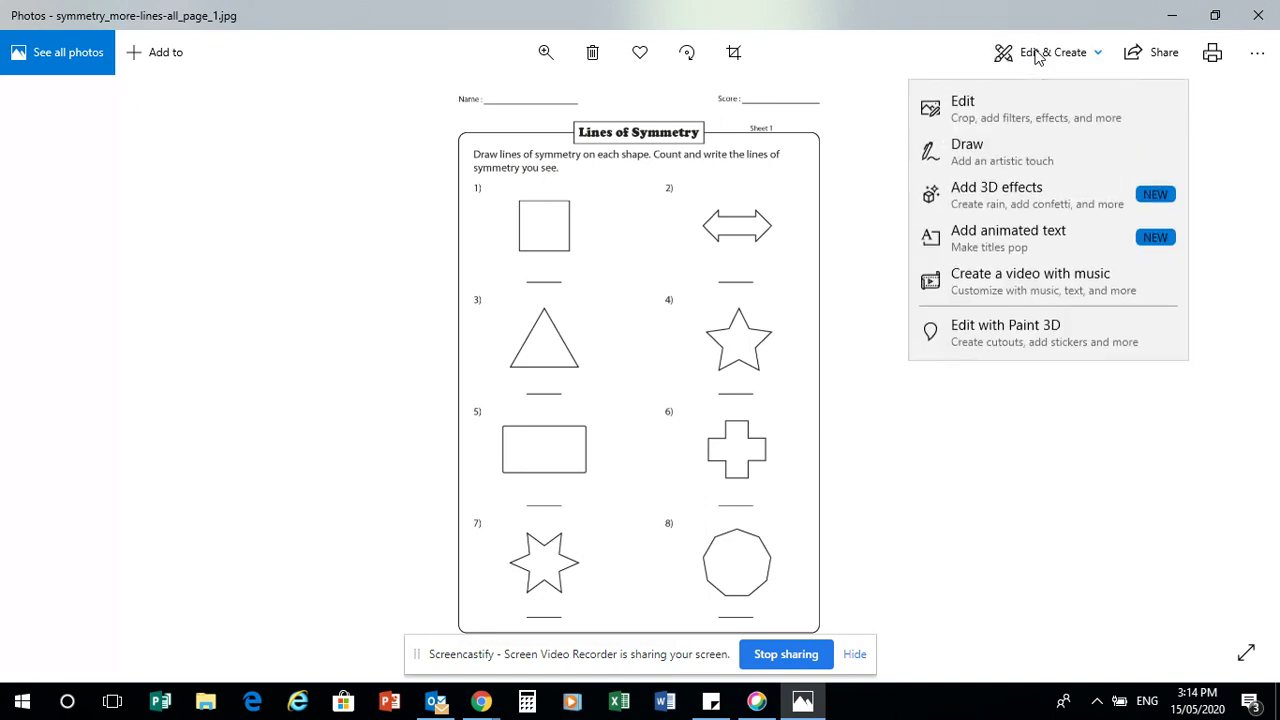
{"action": "left_click", "coordinate": [993, 160]}
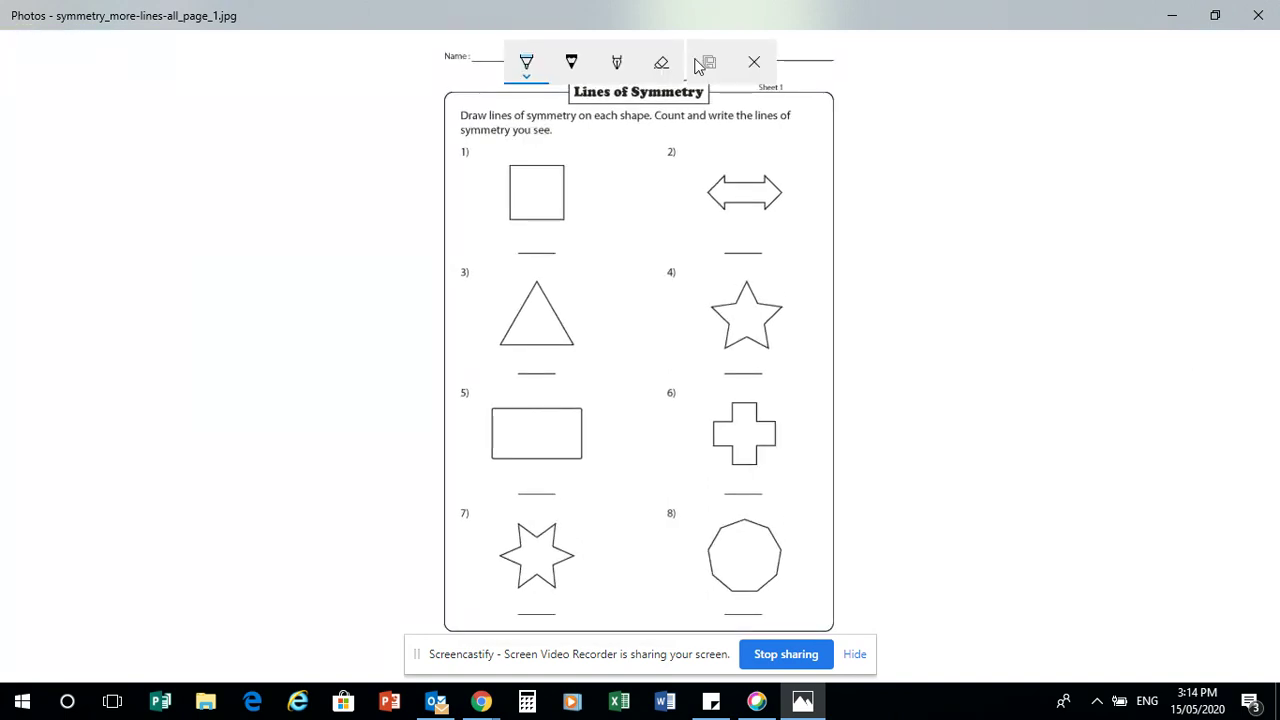
{"action": "left_click", "coordinate": [571, 62]}
Draw three lines across the triangle and one across the star, writing 3 and 1 on their answer lines
{"action": "key", "text": "Escape"}
{"action": "mouse_move", "coordinate": [471, 314]}
{"action": "left_mouse_down"}
{"action": "mouse_move", "coordinate": [598, 321]}
{"action": "mouse_move", "coordinate": [566, 294]}
{"action": "mouse_move", "coordinate": [477, 362]}
{"action": "left_mouse_up"}
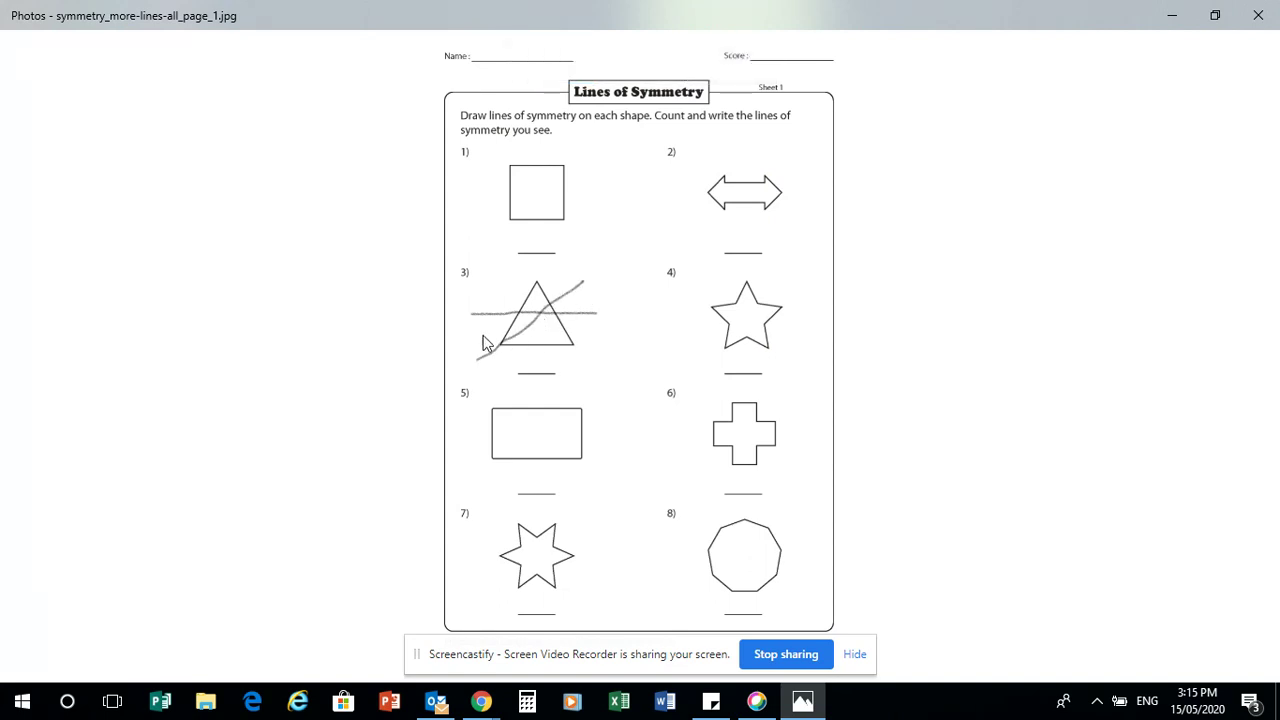
{"action": "left_click_drag", "start_coordinate": [498, 279], "coordinate": [608, 357]}
{"action": "mouse_move", "coordinate": [530, 358]}
{"action": "left_mouse_down"}
{"action": "mouse_move", "coordinate": [538, 350]}
{"action": "mouse_move", "coordinate": [543, 366]}
{"action": "left_mouse_up"}
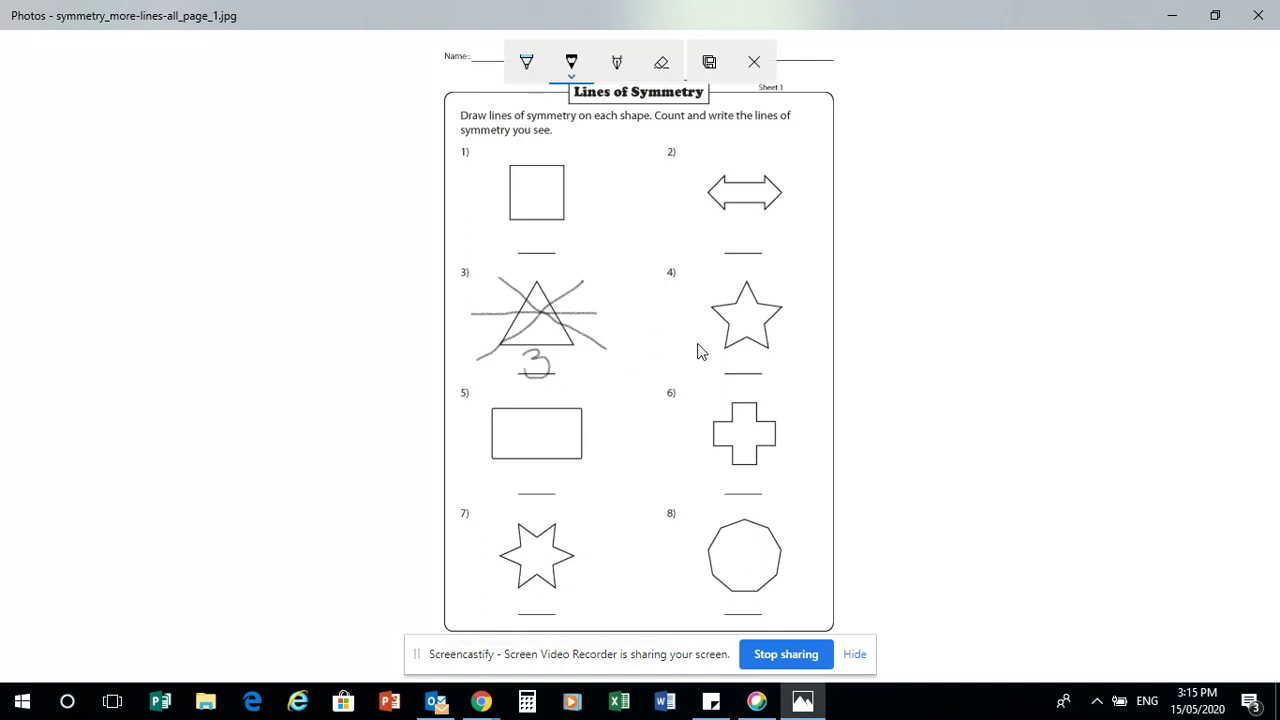
{"action": "mouse_move", "coordinate": [698, 345]}
{"action": "left_mouse_down"}
{"action": "mouse_move", "coordinate": [740, 330]}
{"action": "mouse_move", "coordinate": [790, 283]}
{"action": "left_mouse_up"}
{"action": "left_click_drag", "start_coordinate": [747, 351], "coordinate": [747, 366]}
Save the drawn-on worksheet to the Desktop as JPG "Finished symmetry 1" and close both worksheet images
{"action": "left_click", "coordinate": [709, 63]}
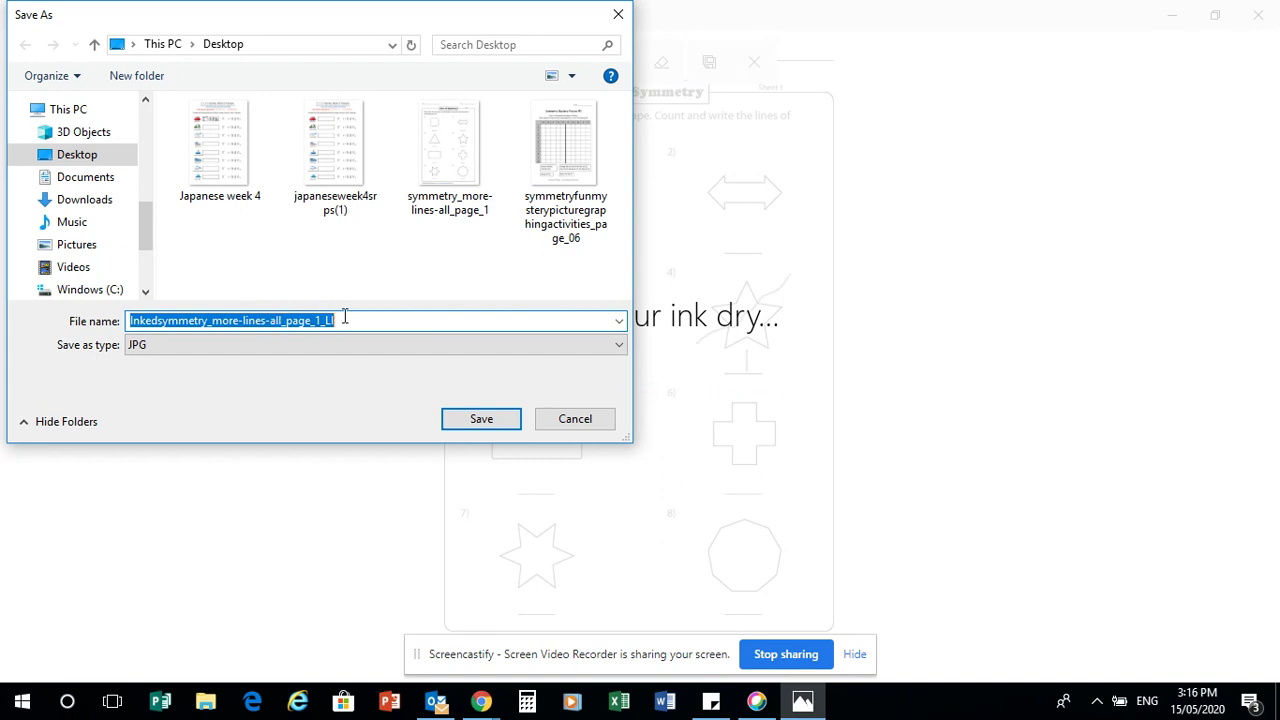
{"action": "type", "text": "F"}
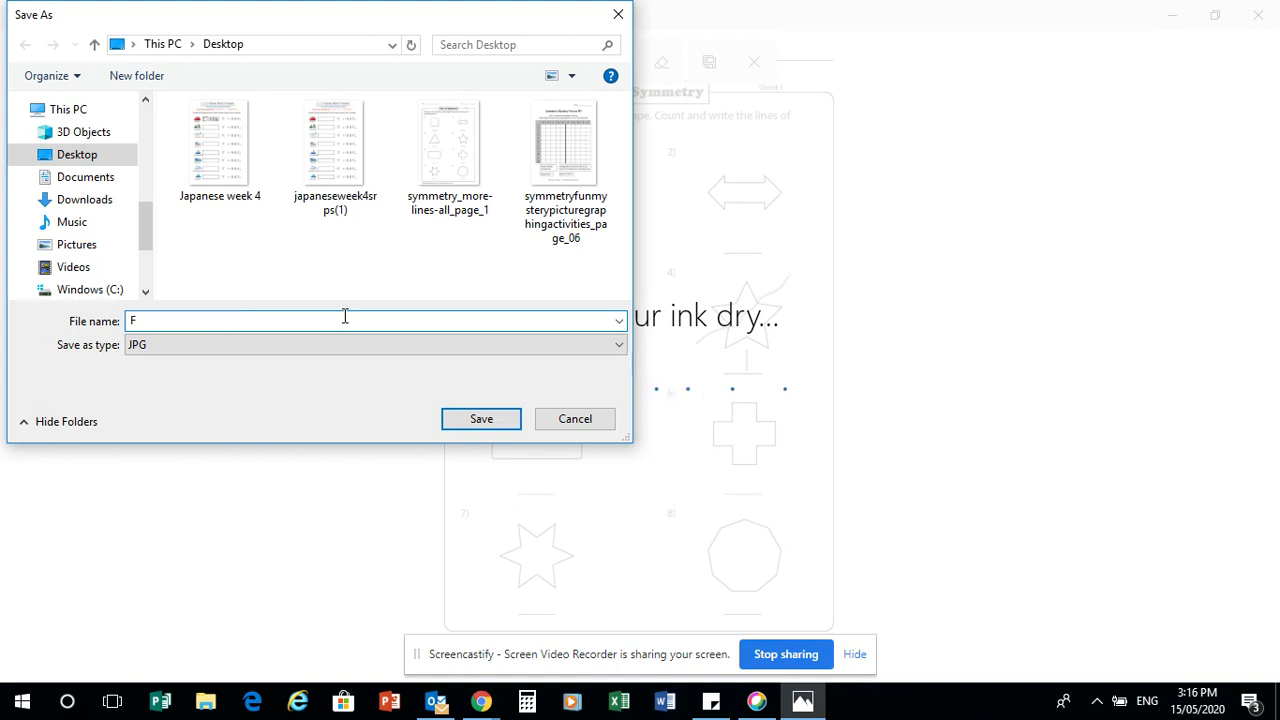
{"action": "type", "text": "inished symmetry 1"}
{"action": "left_click", "coordinate": [481, 420]}
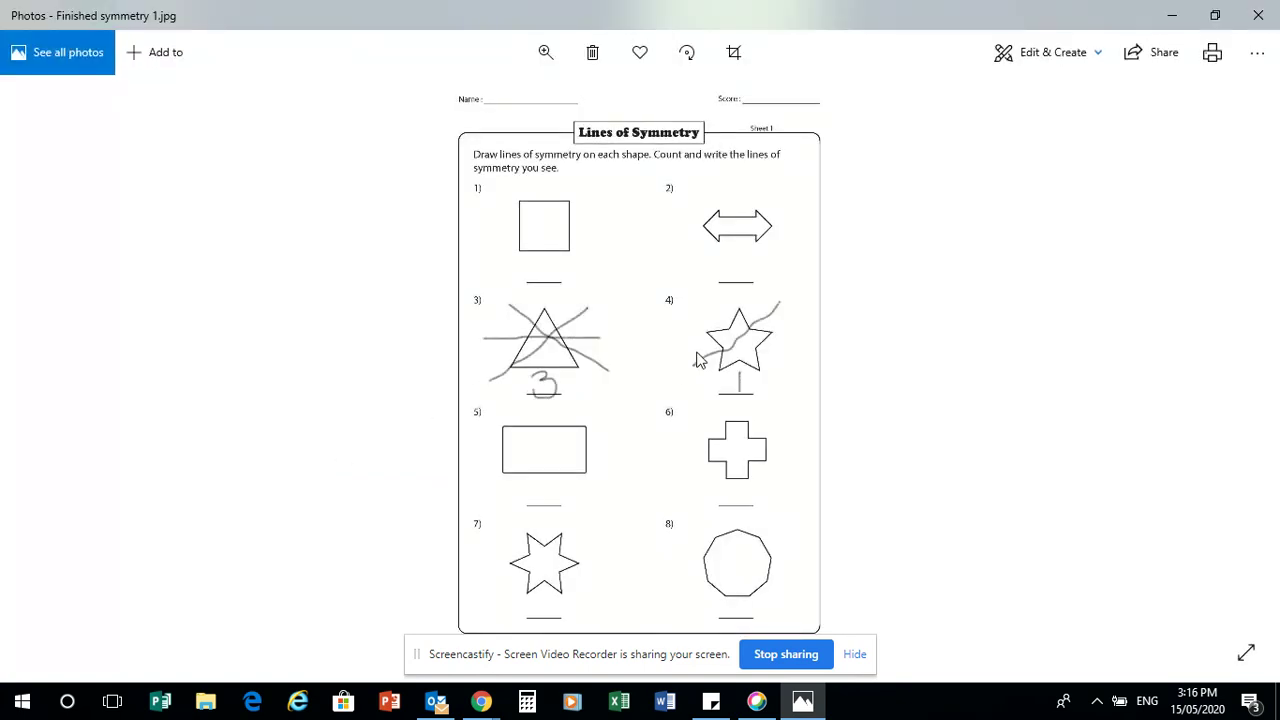
{"action": "left_click", "coordinate": [1258, 15]}
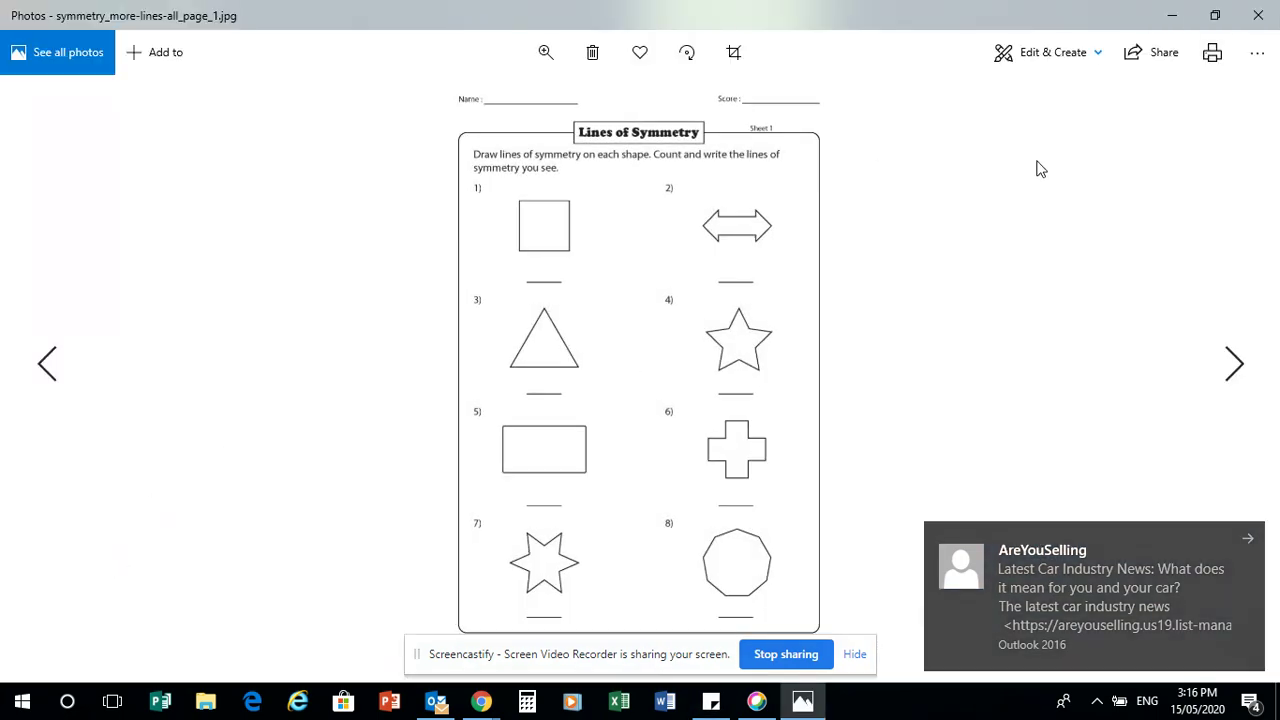
{"action": "left_click", "coordinate": [1259, 22]}
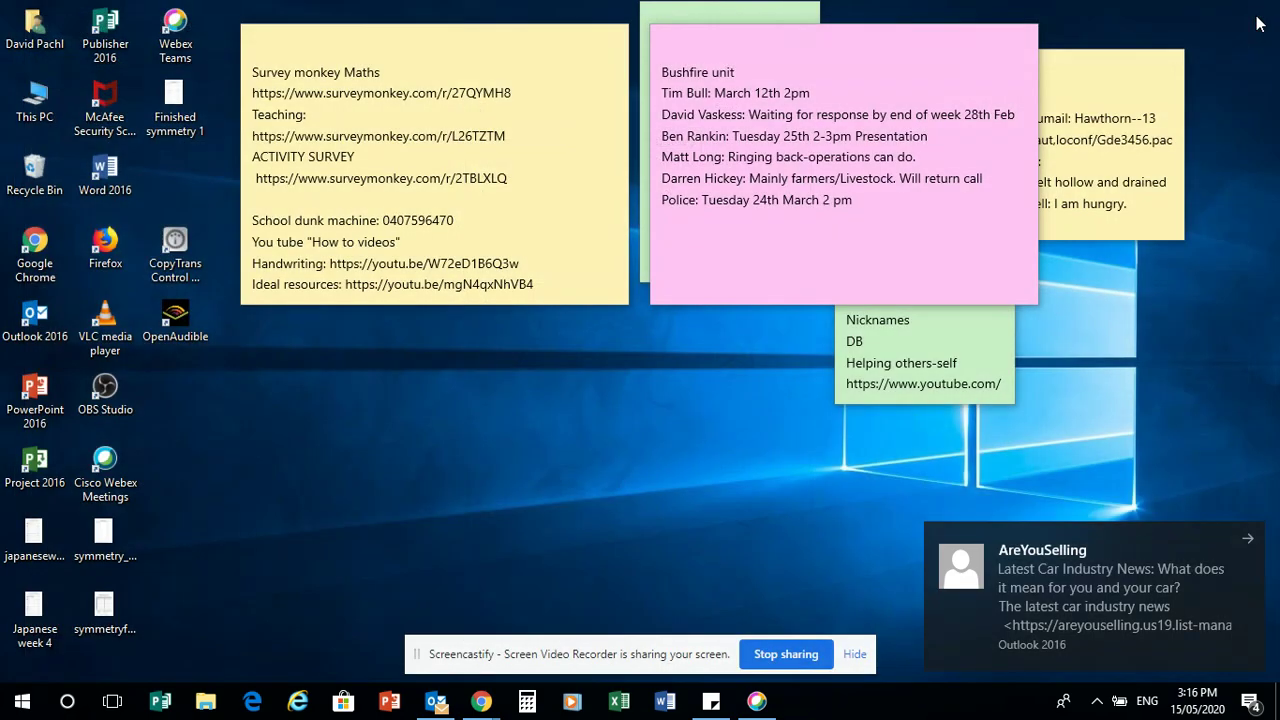
Open the Symmetry Mystery Picture #1 image from the Desktop, dismiss the mail notification and start drawing on the image
{"action": "double_click", "coordinate": [106, 621]}
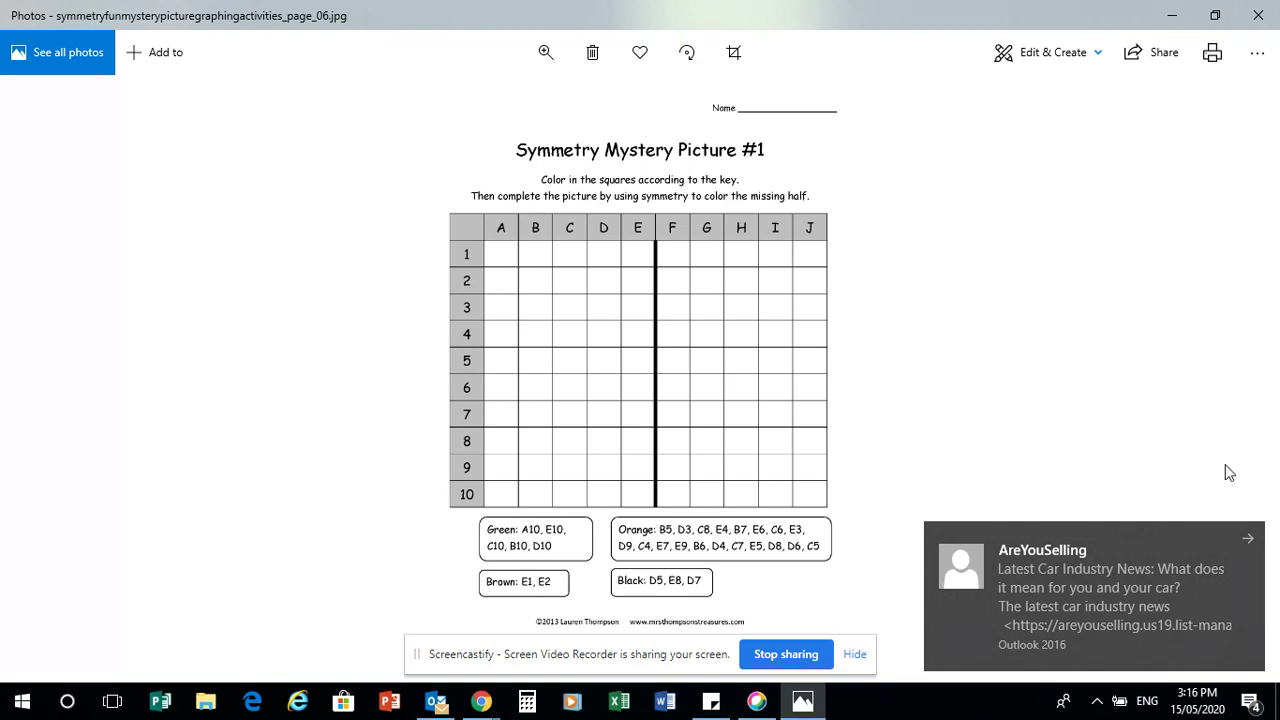
{"action": "left_click", "coordinate": [1250, 536]}
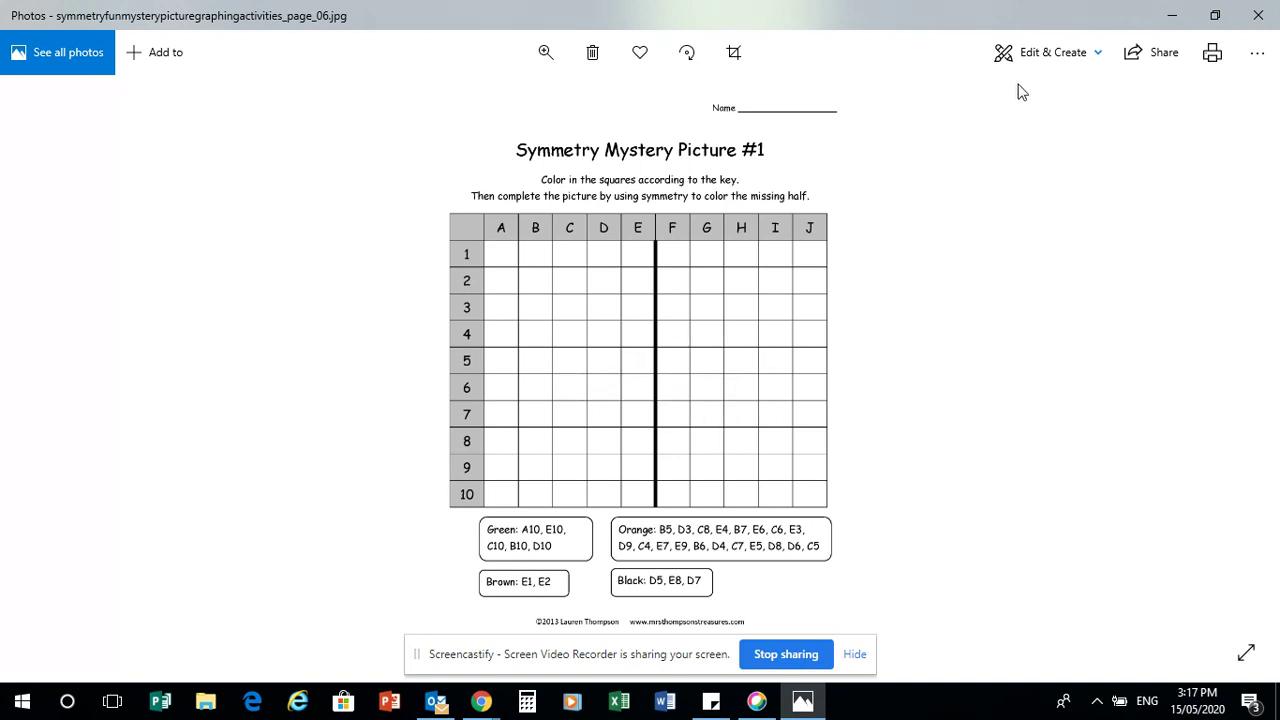
{"action": "left_click", "coordinate": [1043, 63]}
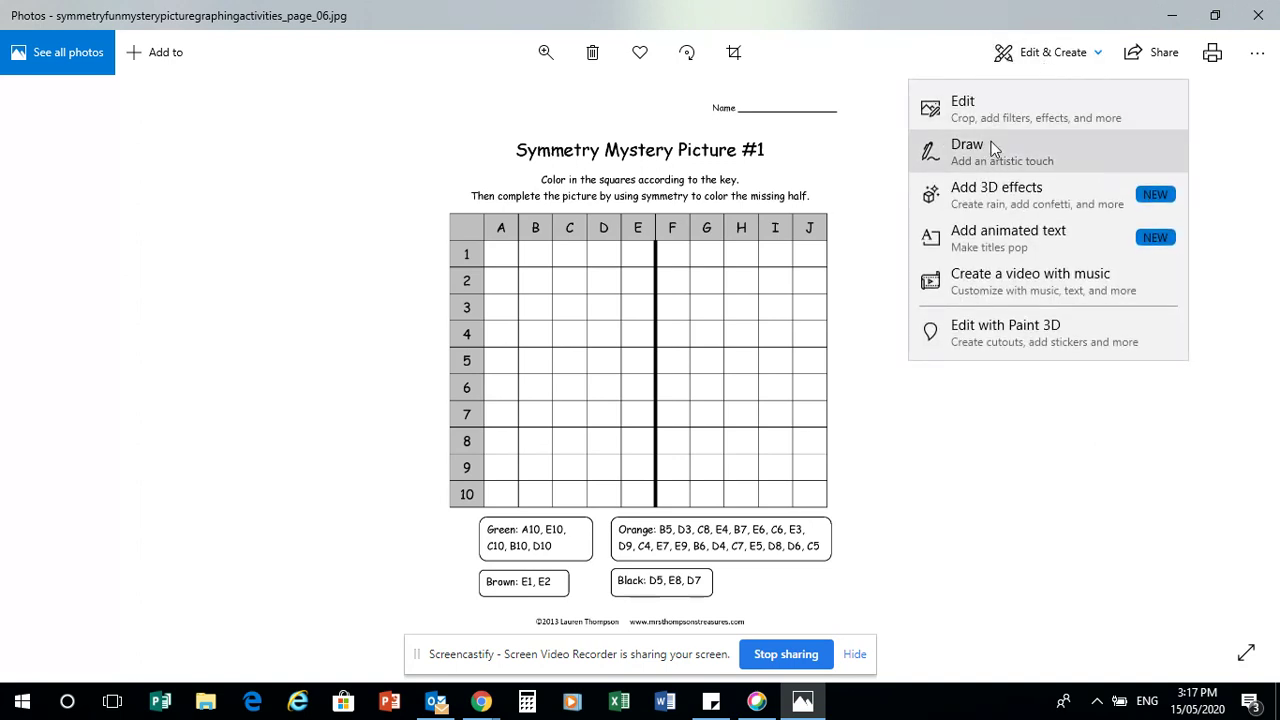
{"action": "left_click", "coordinate": [990, 143]}
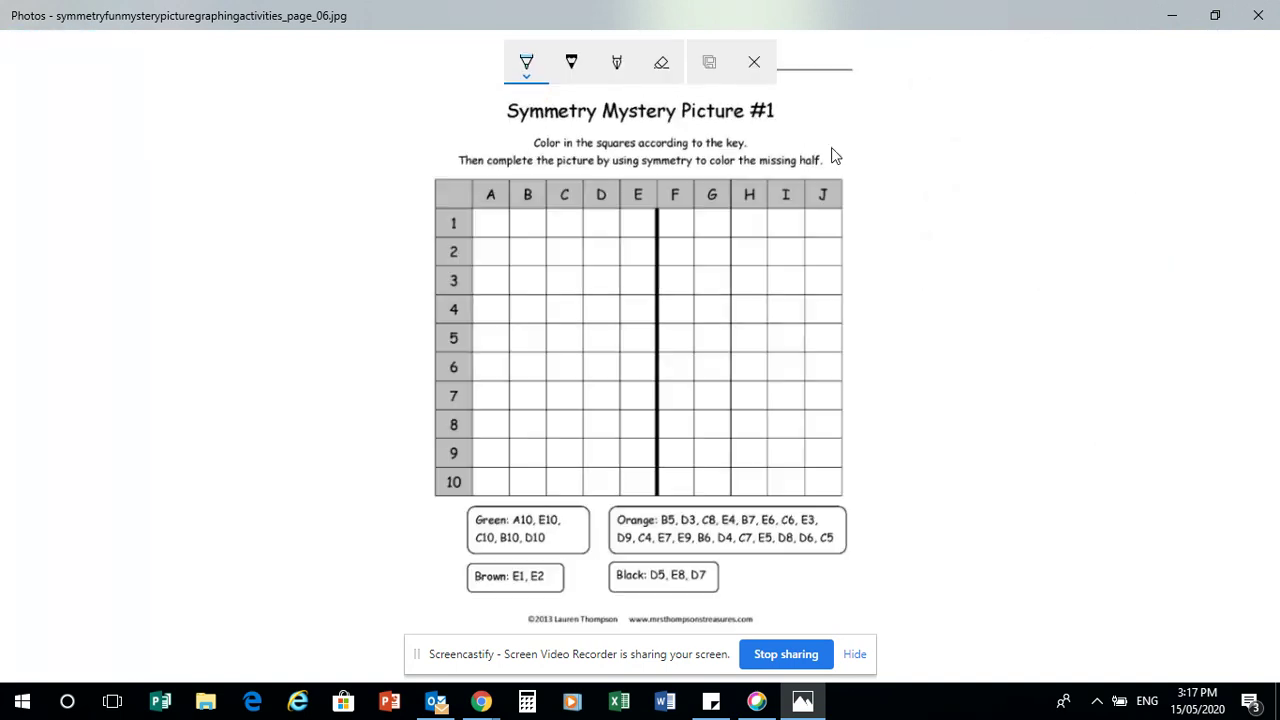
Thicken the pen stroke, choose bright green and colour squares A10 to E10 of the mystery picture grid
{"action": "left_click", "coordinate": [527, 68]}
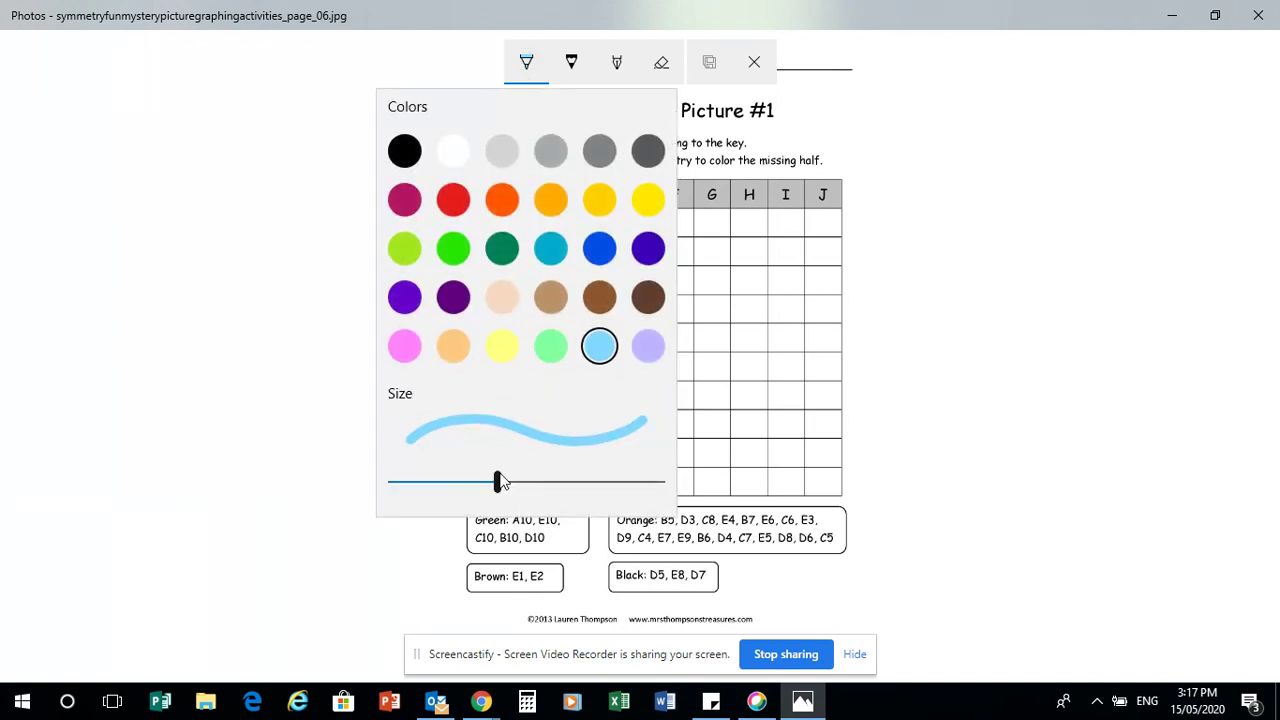
{"action": "left_click_drag", "start_coordinate": [497, 482], "coordinate": [580, 490]}
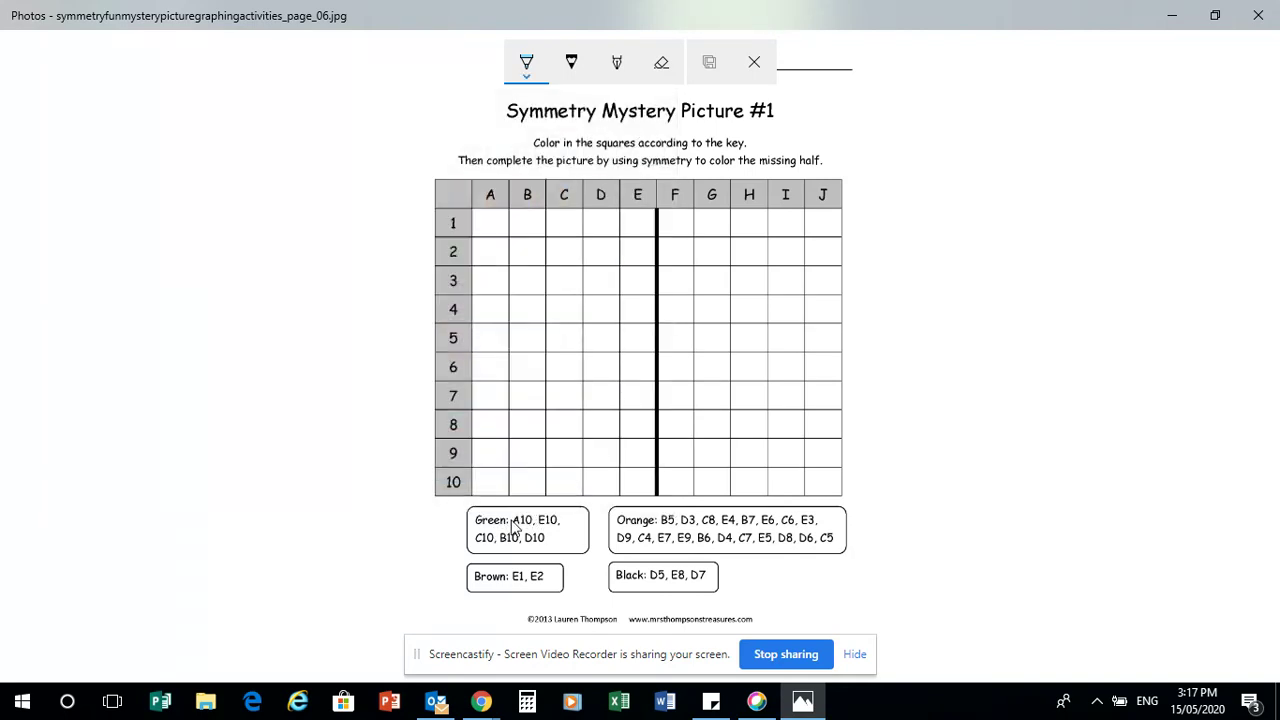
{"action": "left_click", "coordinate": [528, 63]}
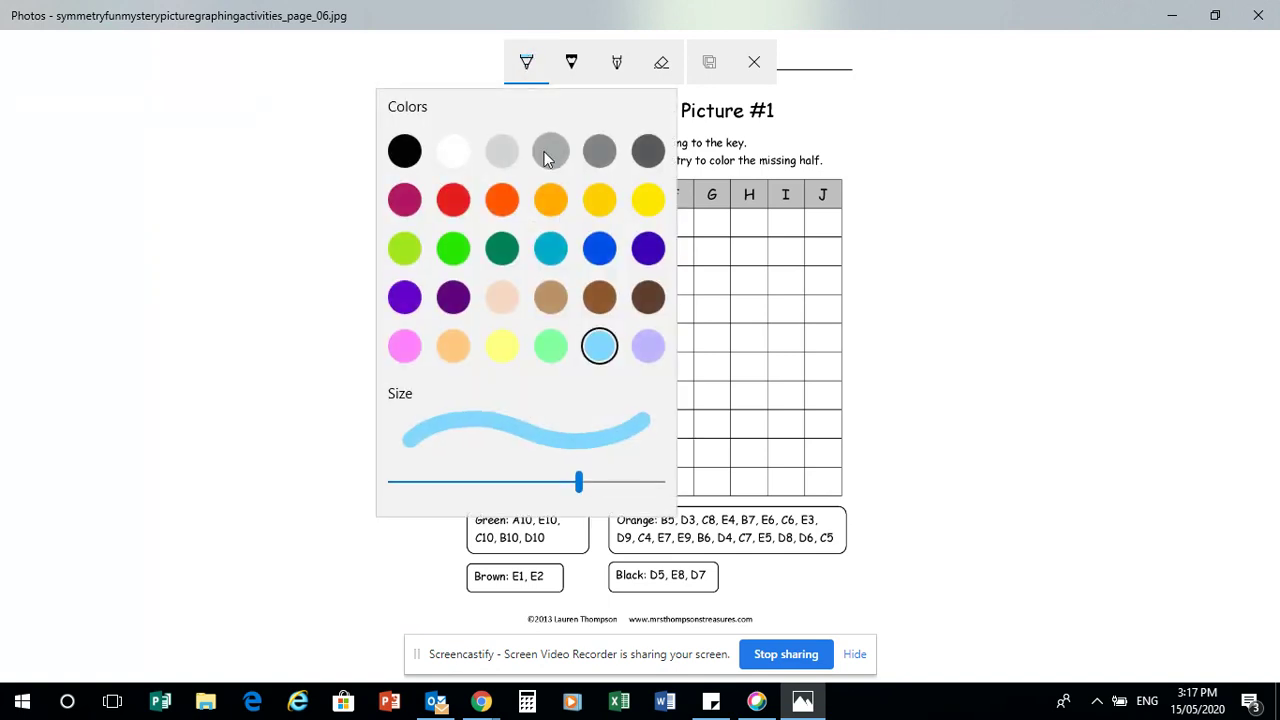
{"action": "left_click", "coordinate": [455, 250]}
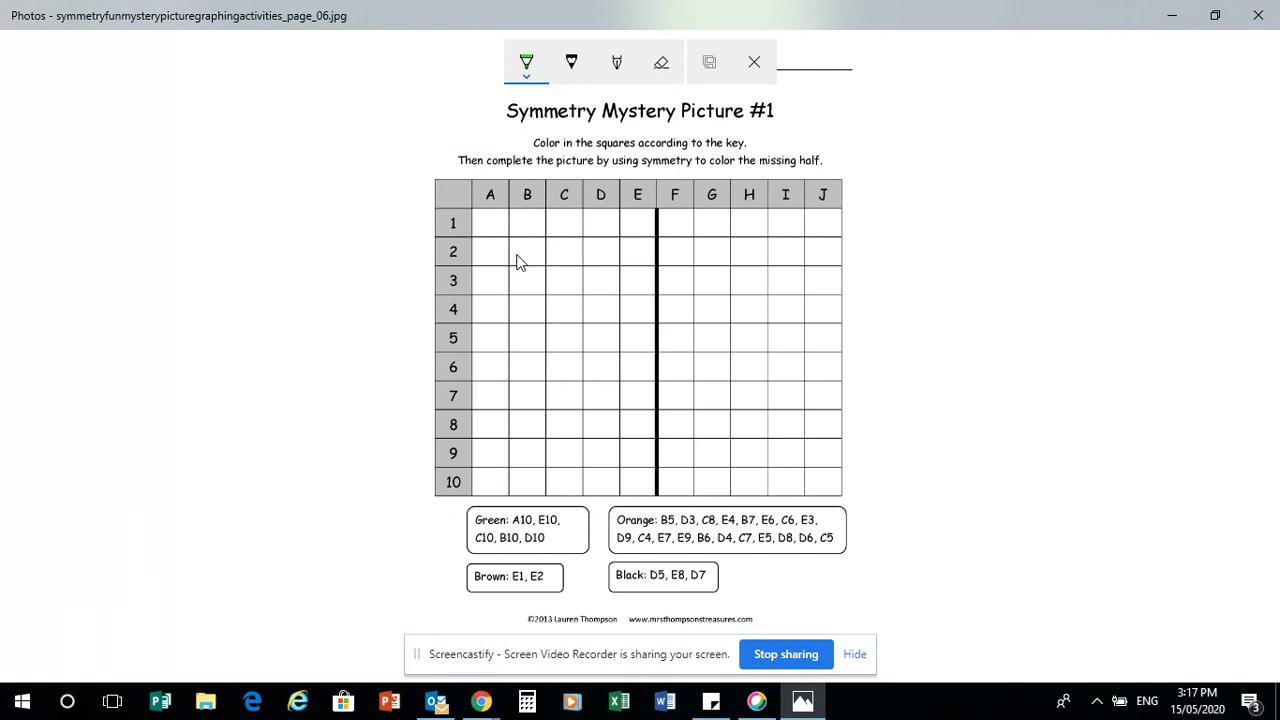
{"action": "left_click", "coordinate": [476, 477]}
{"action": "mouse_move", "coordinate": [476, 477]}
{"action": "left_mouse_down"}
{"action": "mouse_move", "coordinate": [474, 494]}
{"action": "mouse_move", "coordinate": [506, 495]}
{"action": "mouse_move", "coordinate": [504, 469]}
{"action": "mouse_move", "coordinate": [492, 483]}
{"action": "left_mouse_up"}
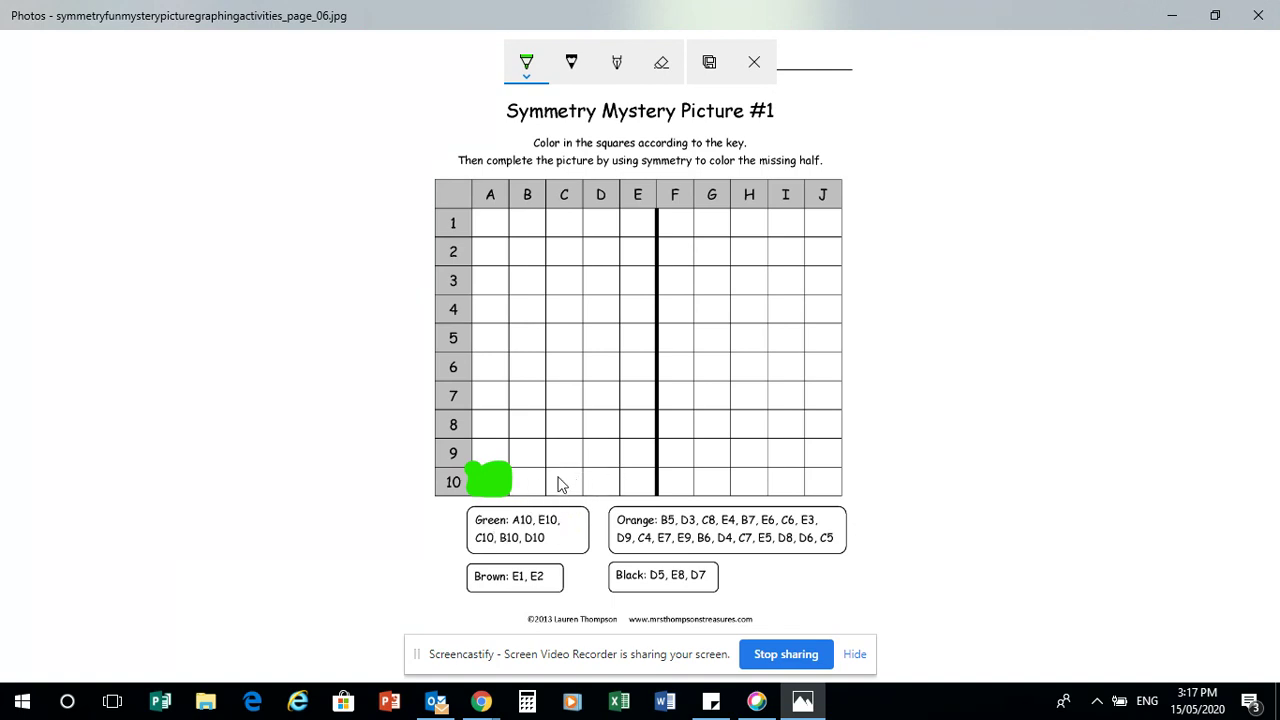
{"action": "mouse_move", "coordinate": [510, 478]}
{"action": "left_mouse_down"}
{"action": "mouse_move", "coordinate": [652, 484]}
{"action": "mouse_move", "coordinate": [645, 500]}
{"action": "mouse_move", "coordinate": [513, 483]}
{"action": "left_mouse_up"}
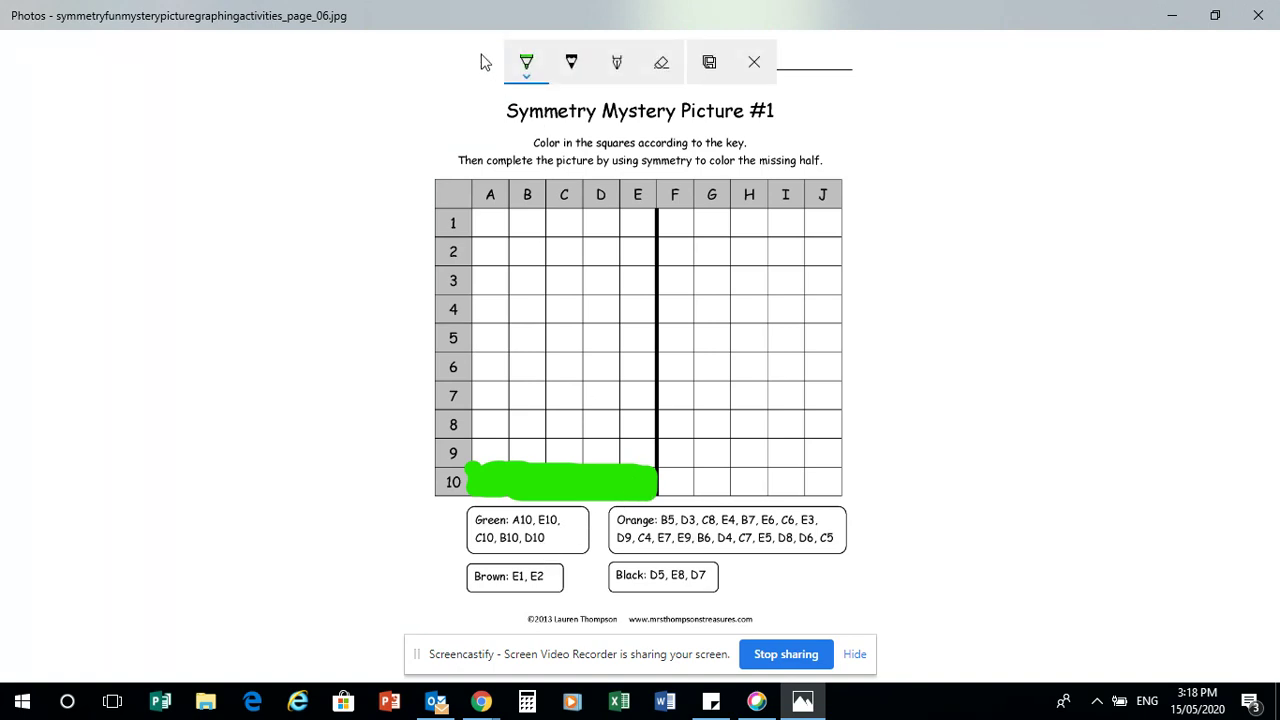
Switch the pen colour to orange and colour squares B5 and D3 of the grid
{"action": "left_click", "coordinate": [524, 63]}
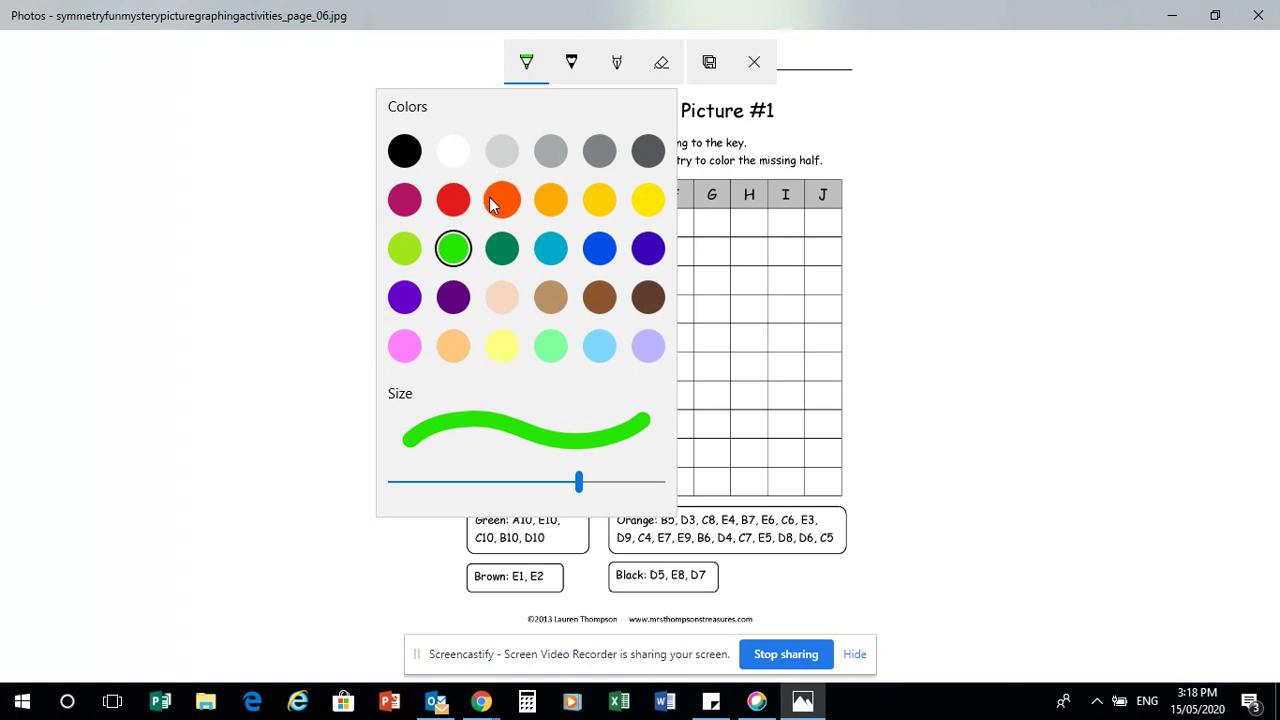
{"action": "left_click", "coordinate": [500, 201]}
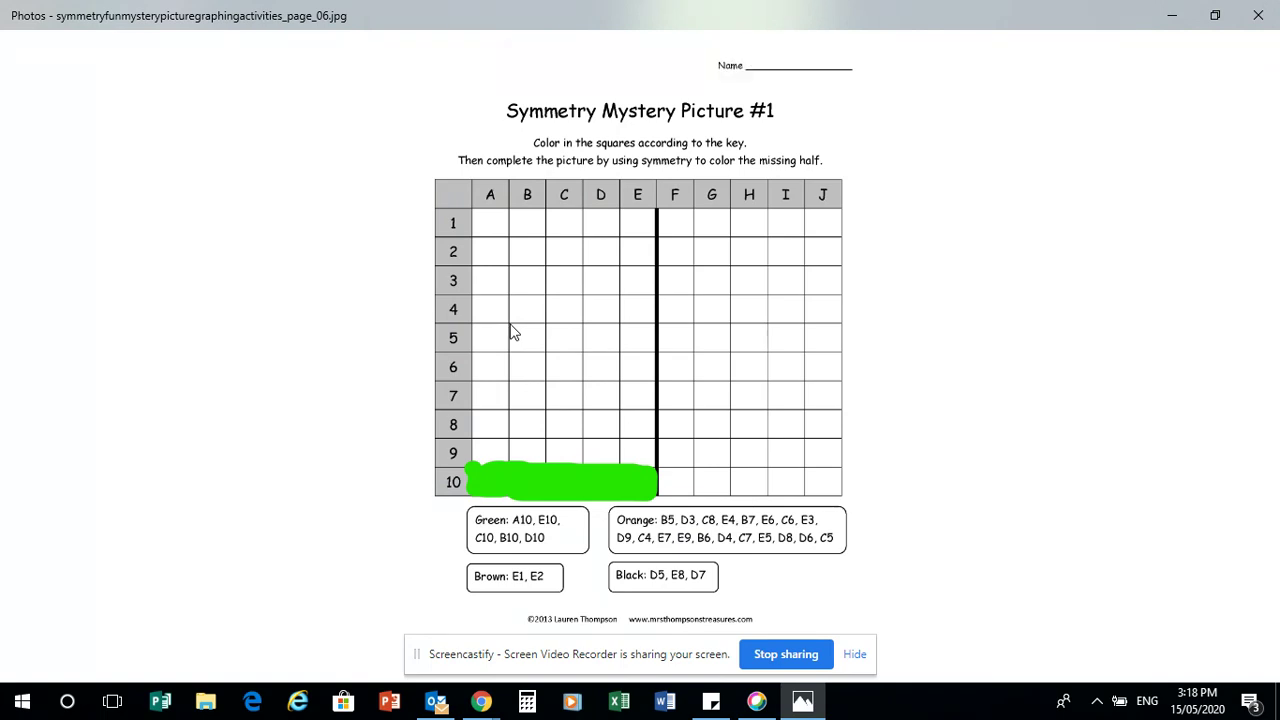
{"action": "mouse_move", "coordinate": [509, 322]}
{"action": "left_mouse_down"}
{"action": "mouse_move", "coordinate": [515, 358]}
{"action": "mouse_move", "coordinate": [539, 355]}
{"action": "mouse_move", "coordinate": [545, 327]}
{"action": "mouse_move", "coordinate": [516, 345]}
{"action": "mouse_move", "coordinate": [533, 337]}
{"action": "left_mouse_up"}
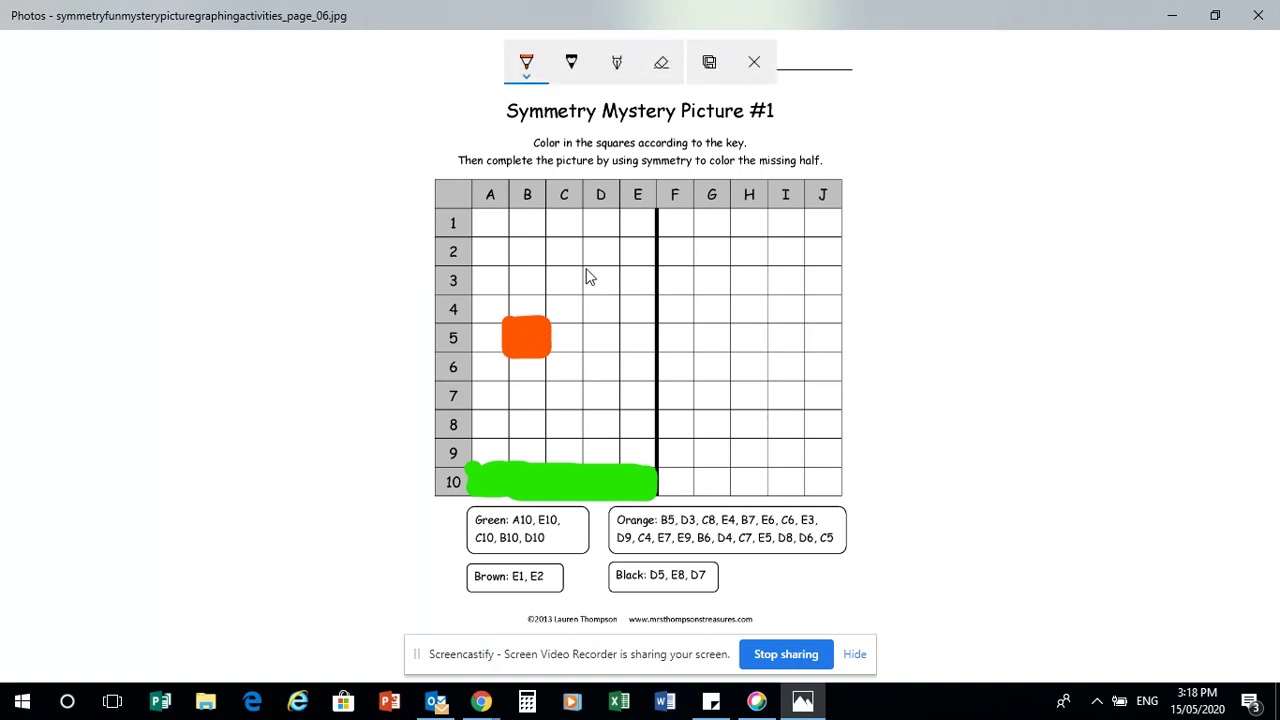
{"action": "mouse_move", "coordinate": [586, 262]}
{"action": "left_mouse_down"}
{"action": "mouse_move", "coordinate": [588, 297]}
{"action": "mouse_move", "coordinate": [613, 302]}
{"action": "mouse_move", "coordinate": [611, 270]}
{"action": "left_mouse_up"}
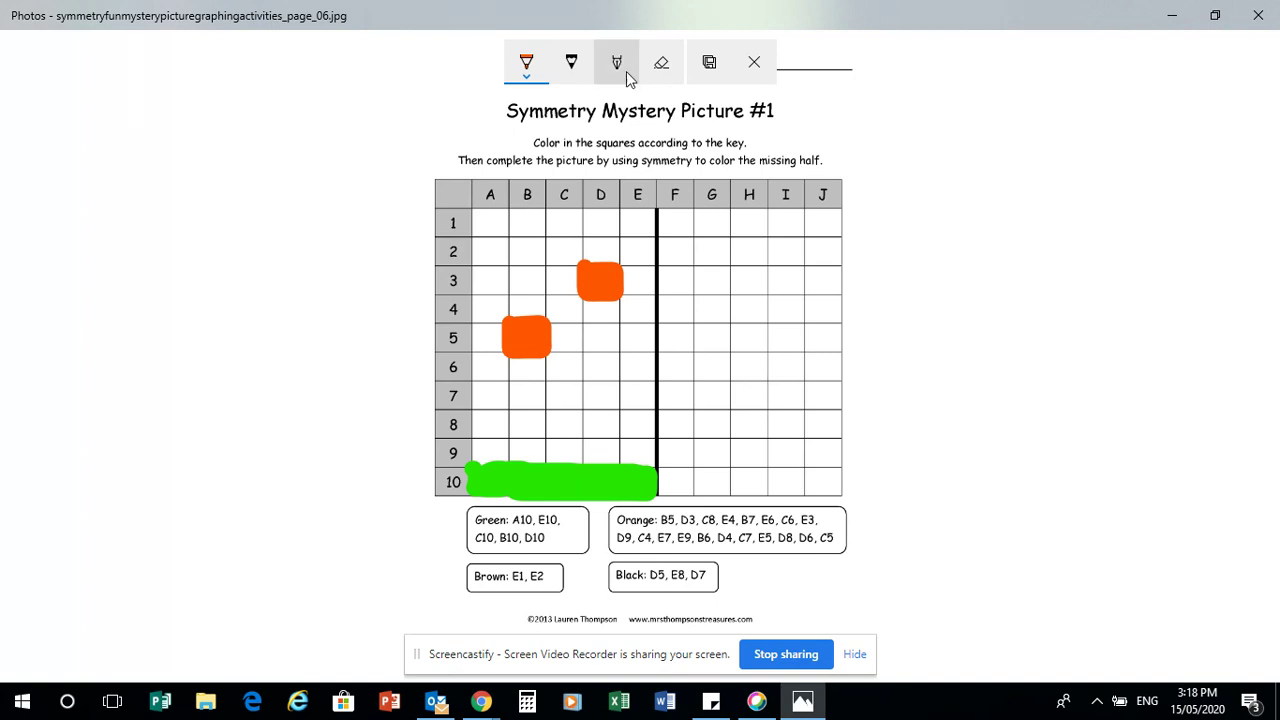
Save the coloured mystery picture to the Desktop as JPG "Picture symmetry" and close the image
{"action": "left_click", "coordinate": [709, 63]}
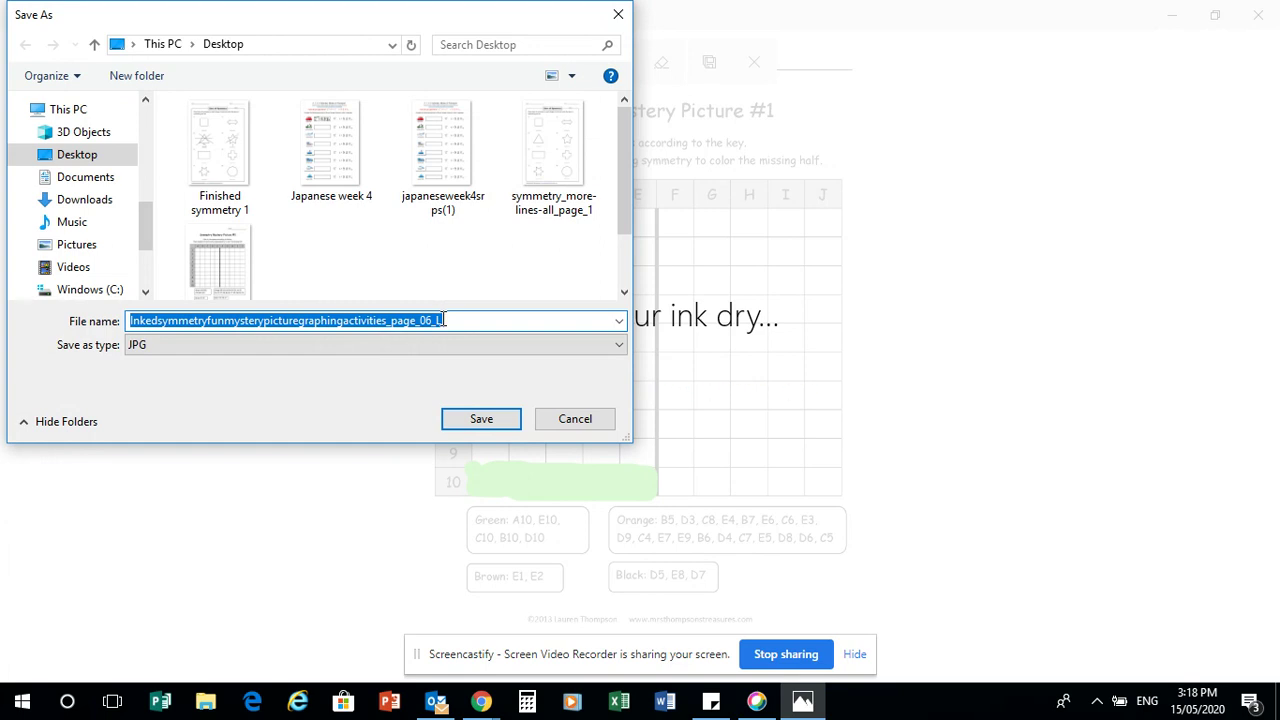
{"action": "type", "text": "Pic"}
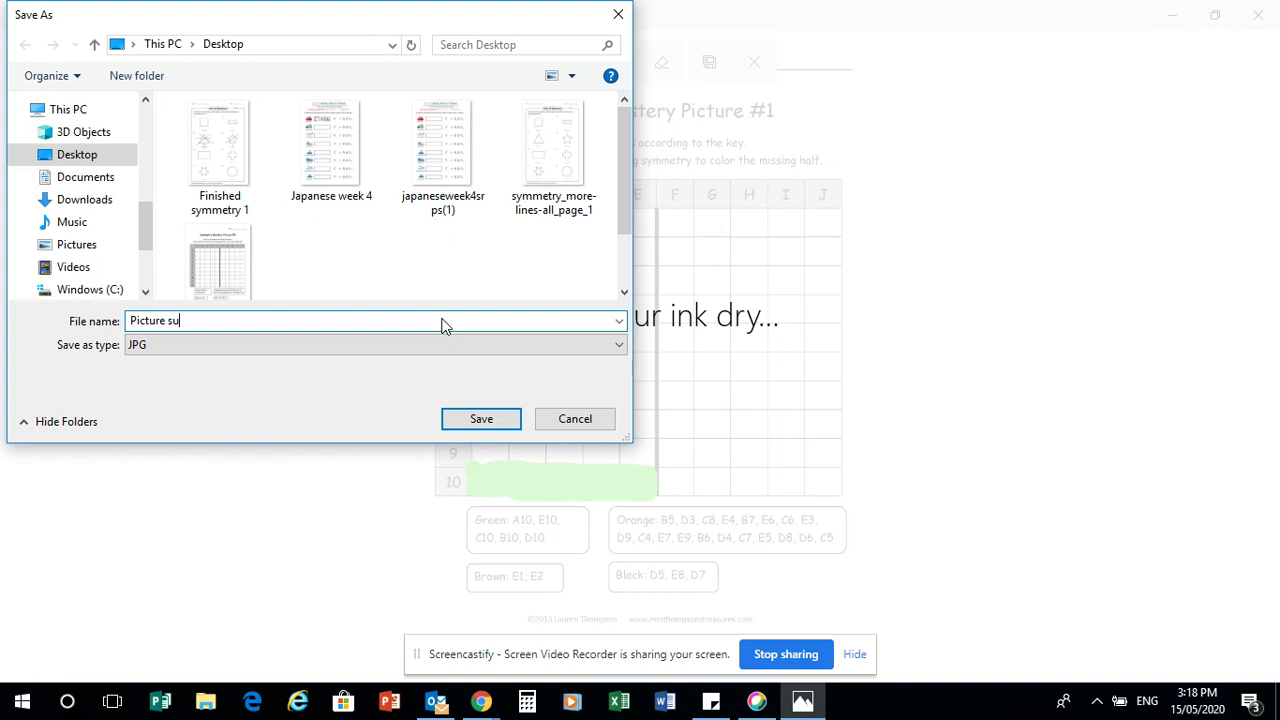
{"action": "type", "text": "ture symmetry"}
{"action": "left_click", "coordinate": [477, 427]}
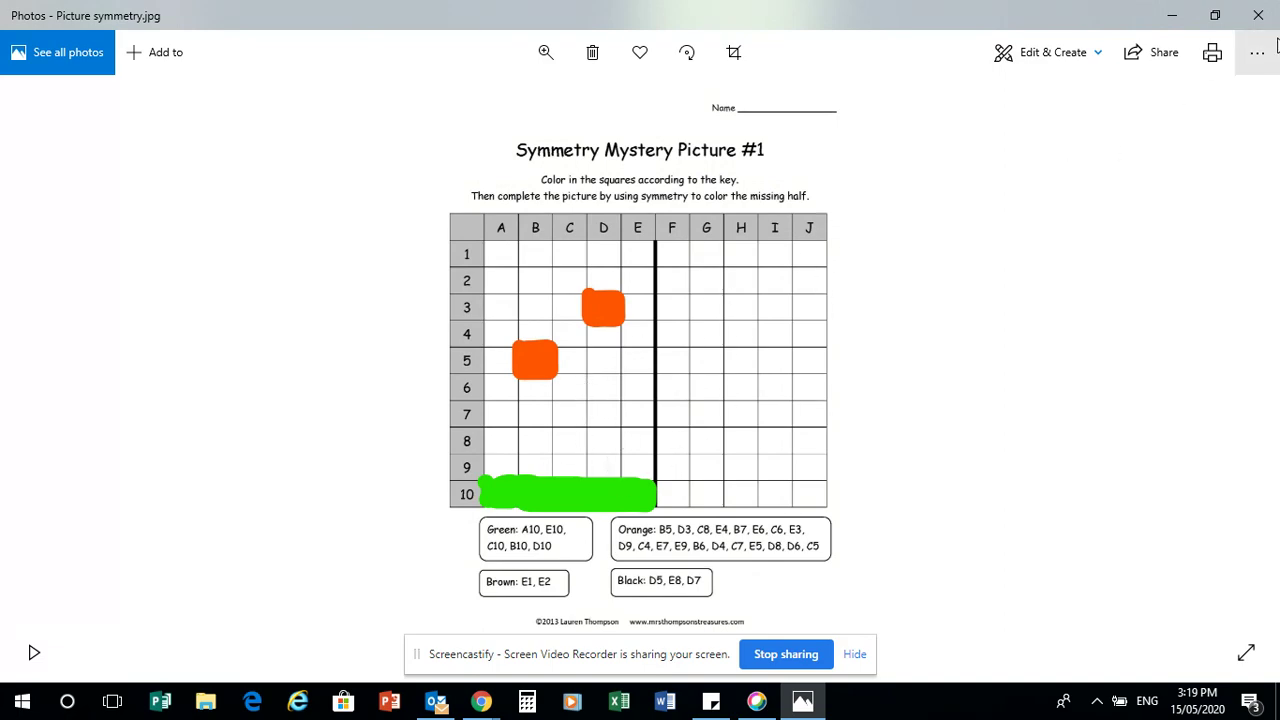
{"action": "left_click", "coordinate": [1259, 15]}
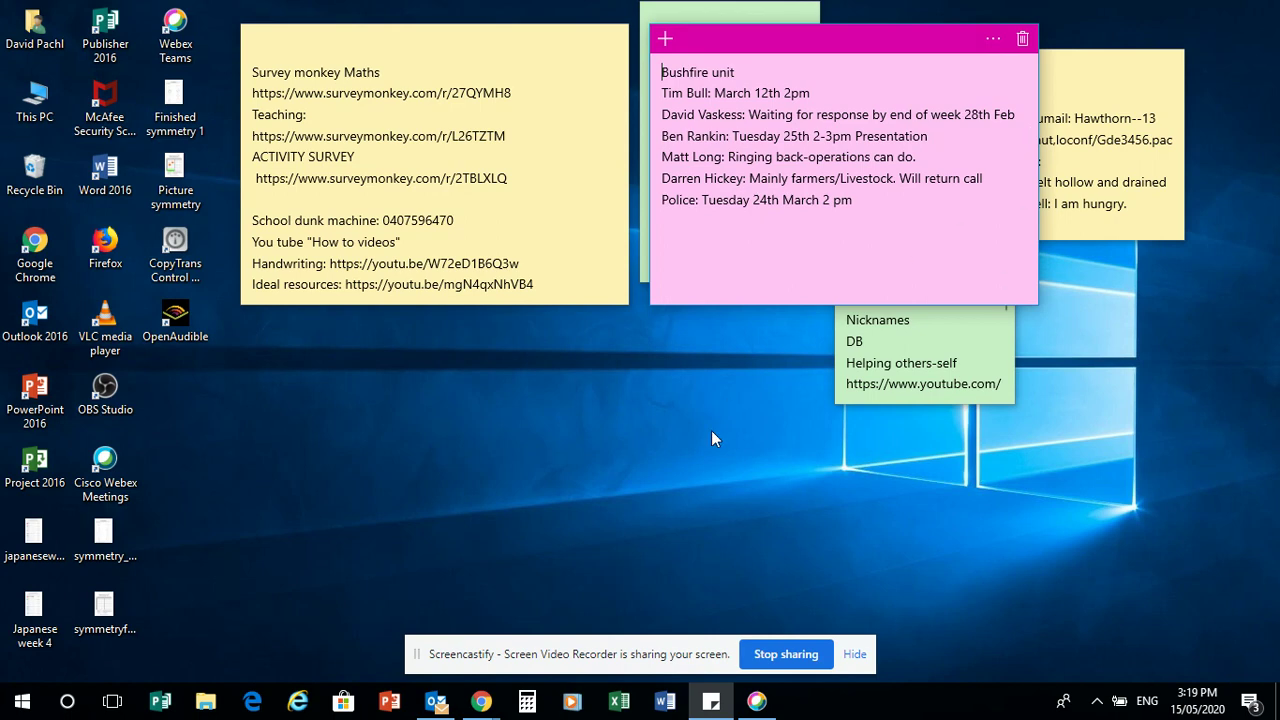
Switch back to the Write Document page in Chrome and enter the filler text "nklfgmdsfgnm;gm,n" in the Week 6 Math document body
{"action": "left_click", "coordinate": [482, 705]}
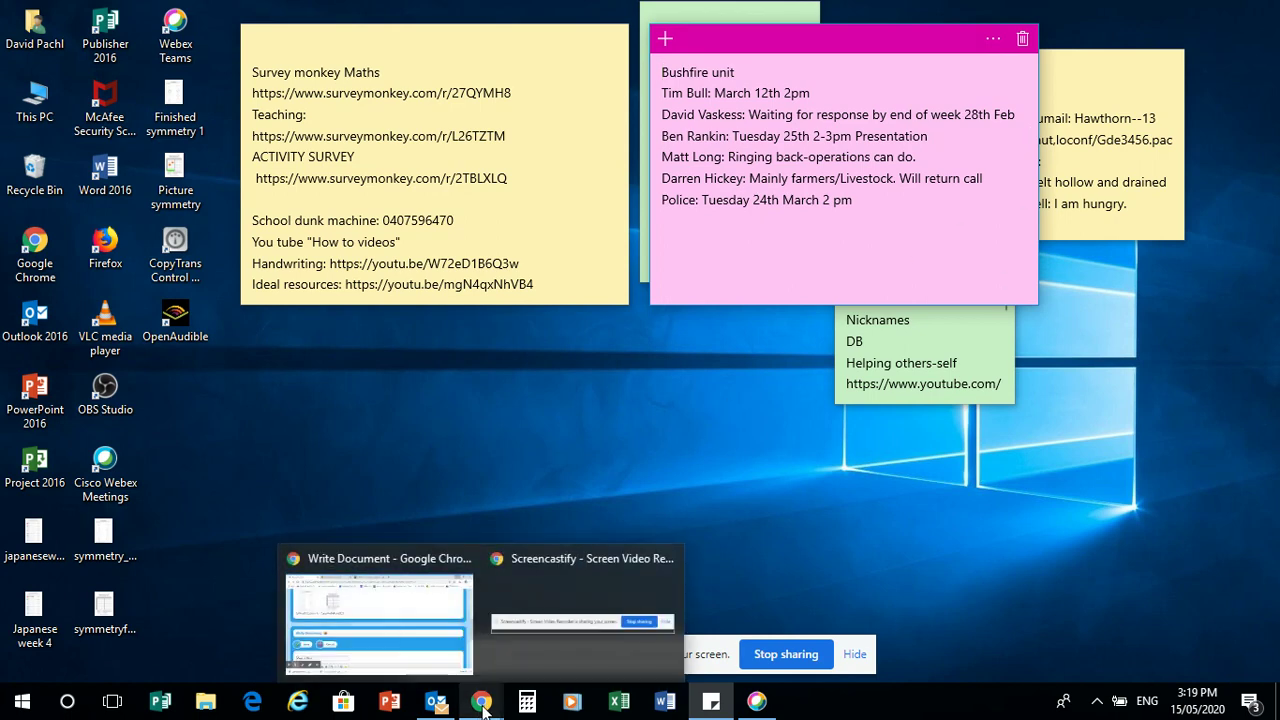
{"action": "left_click", "coordinate": [436, 636]}
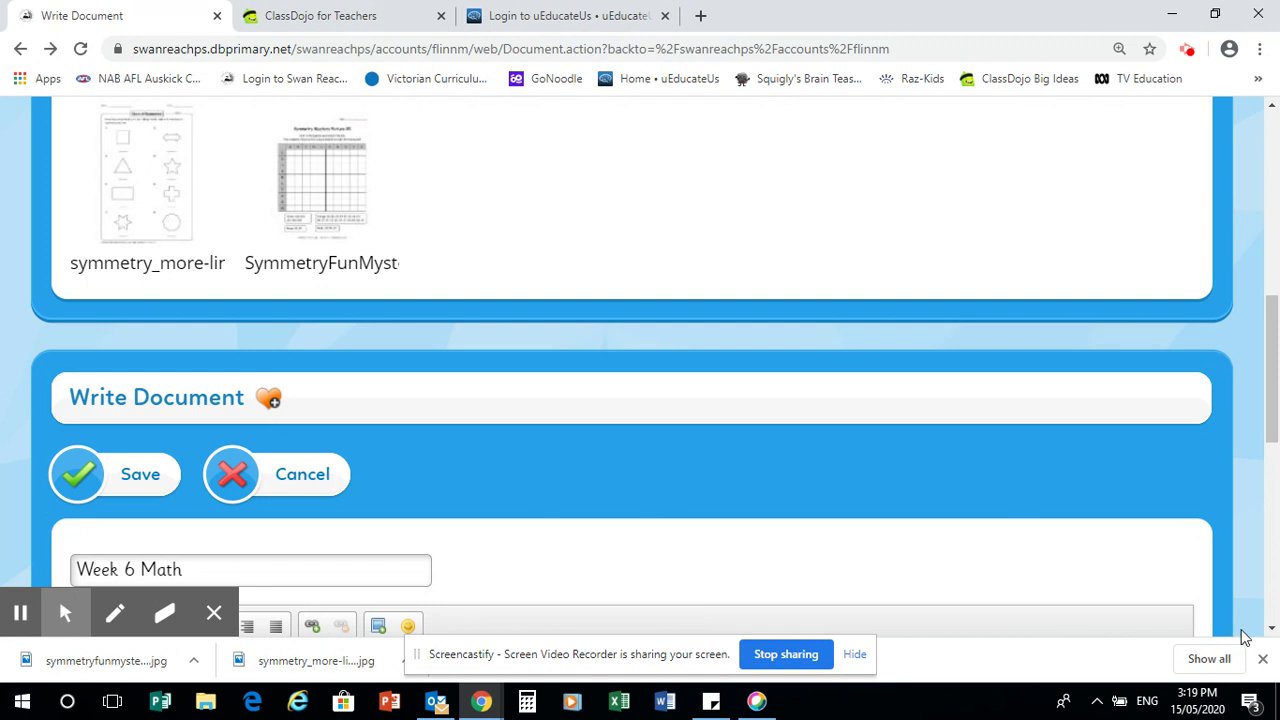
{"action": "left_click", "coordinate": [1272, 628]}
{"action": "left_click_drag", "start_coordinate": [1272, 628], "coordinate": [1272, 627]}
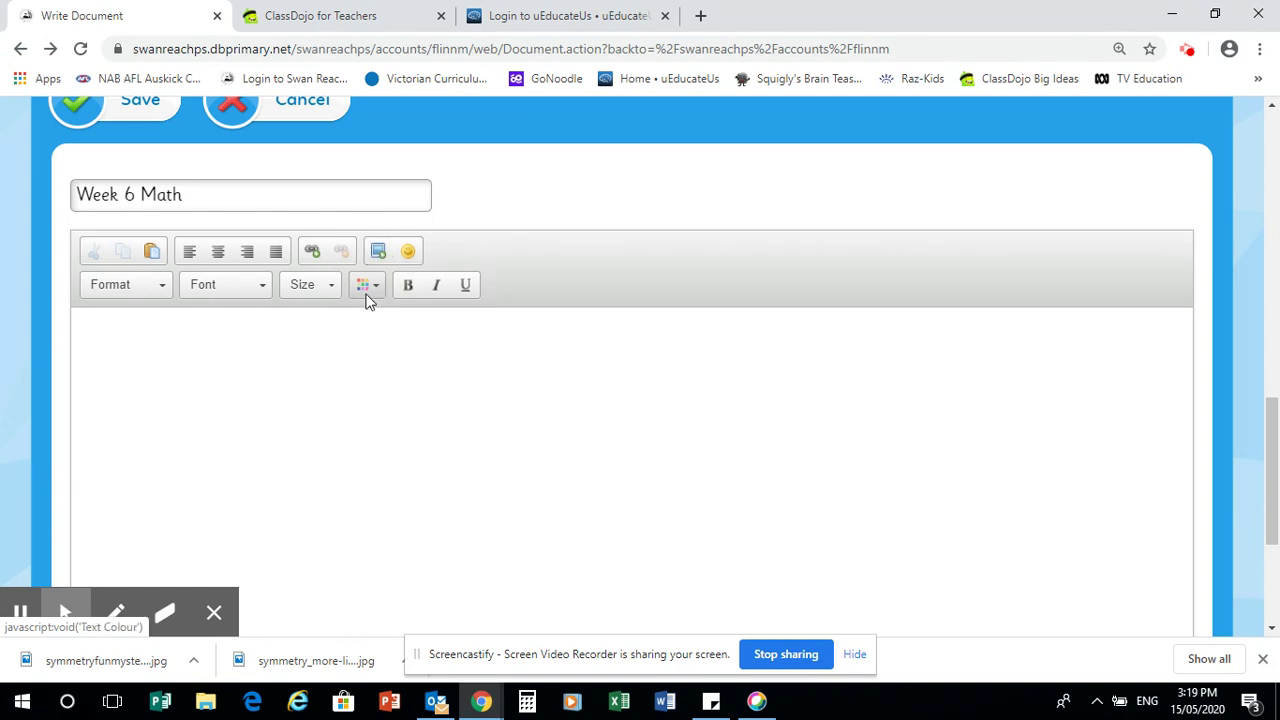
{"action": "left_click", "coordinate": [360, 330]}
{"action": "type", "text": "nklfgmdsfgnm,gm,n"}
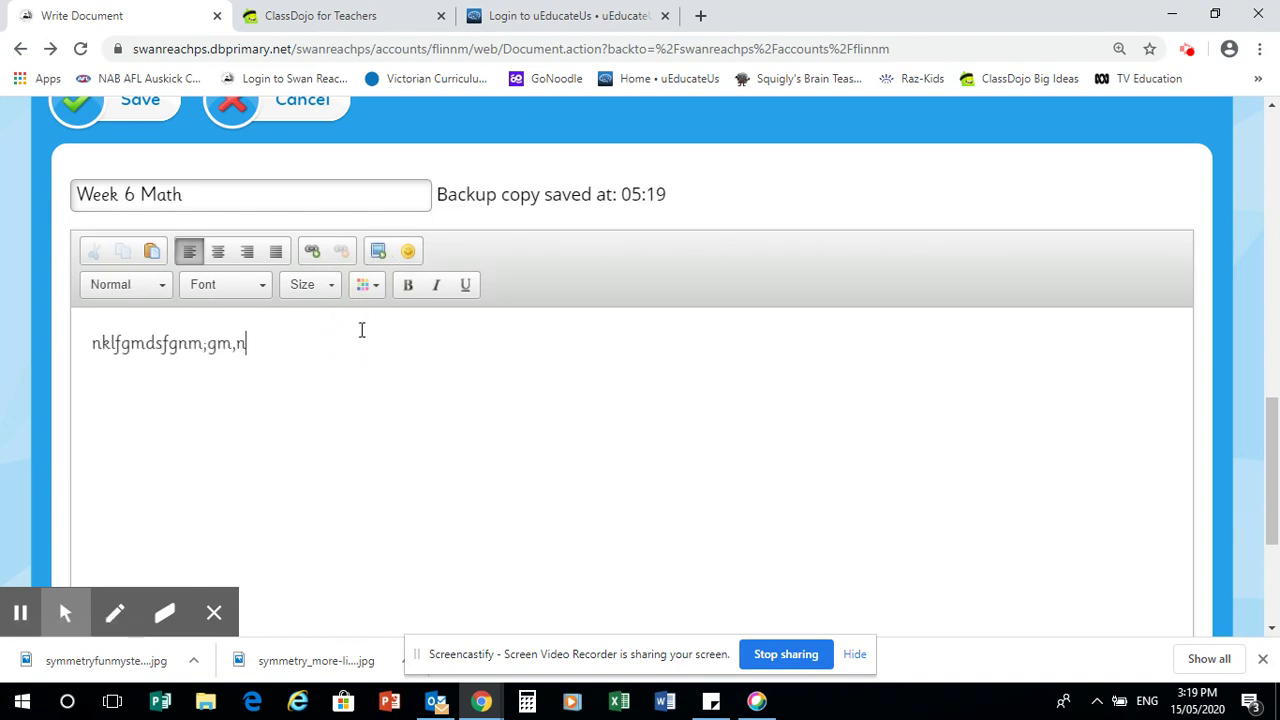
Add two more lines of filler text, "nfklermglermkl;t," and "ofoqertrlgb[tr", below the first line, followed by a new line
{"action": "key", "text": "Return"}
{"action": "type", "text": "nfklermglermkl,t,n"}
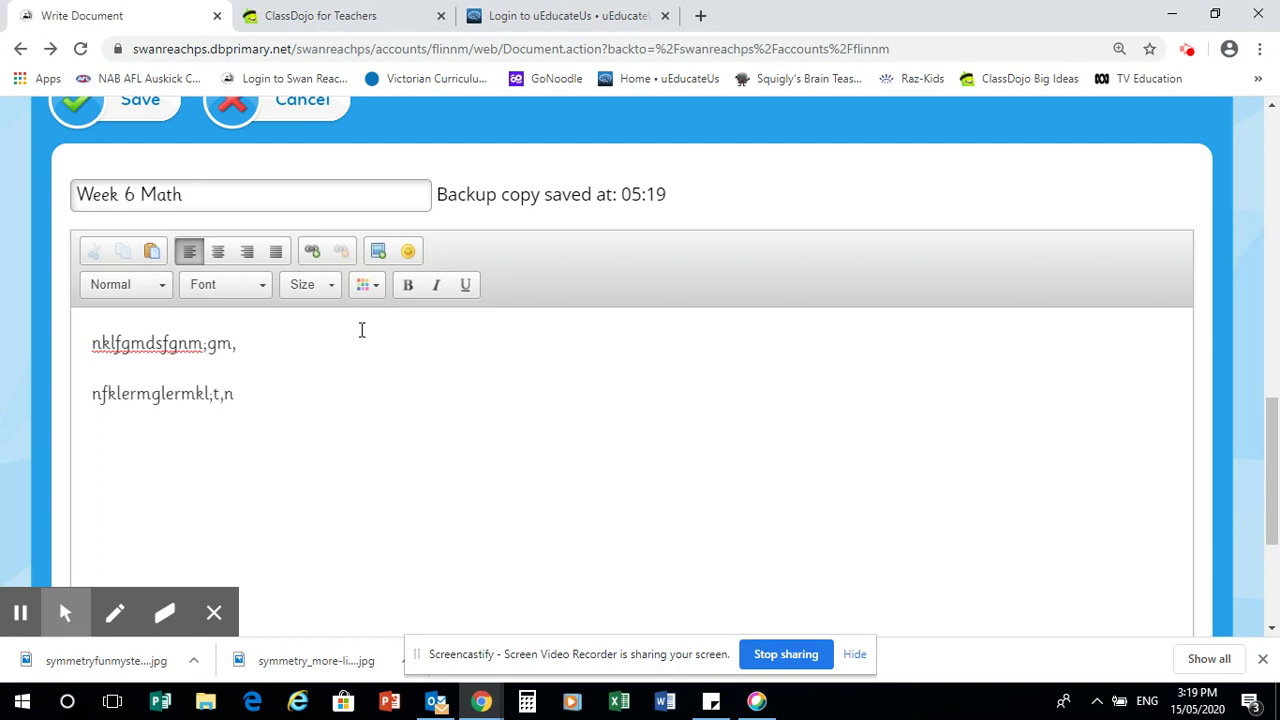
{"action": "key", "text": "Return"}
{"action": "type", "text": "ofoqertrlgb[trn"}
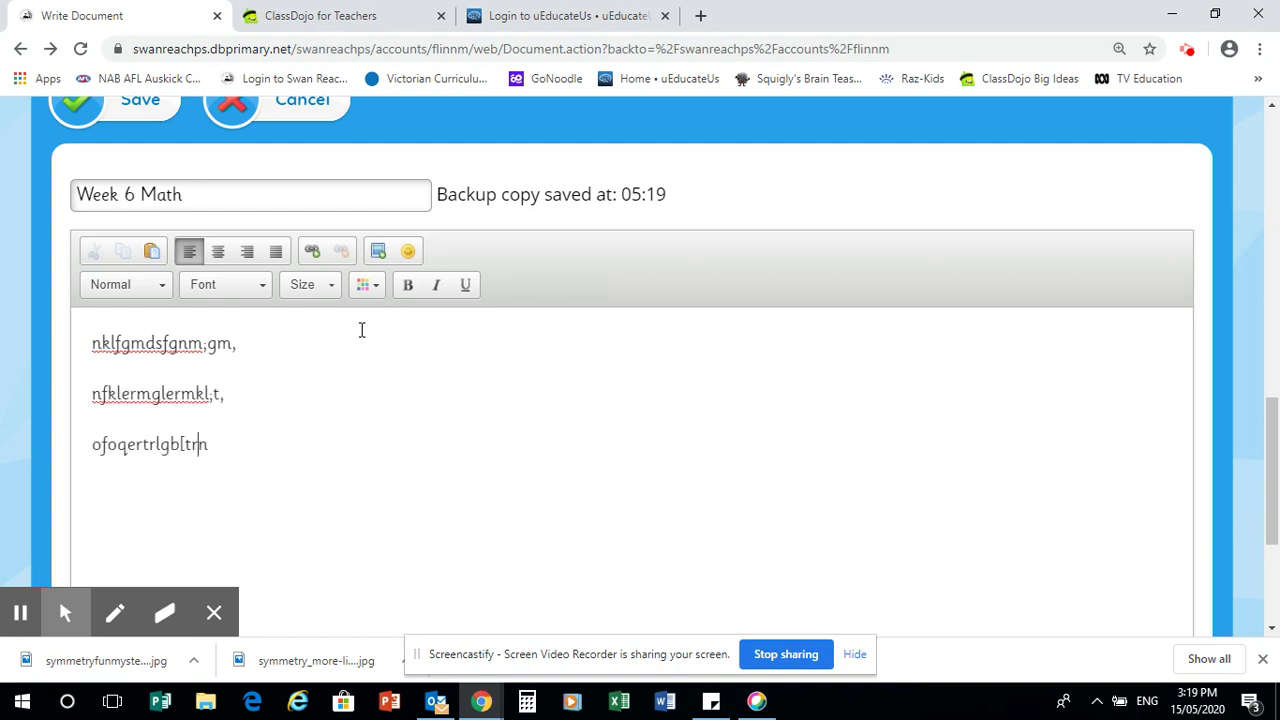
{"action": "key", "text": "Return"}
Upload the "Finished symmetry 1" image from the Desktop and insert it below the filler text
{"action": "left_click", "coordinate": [379, 252]}
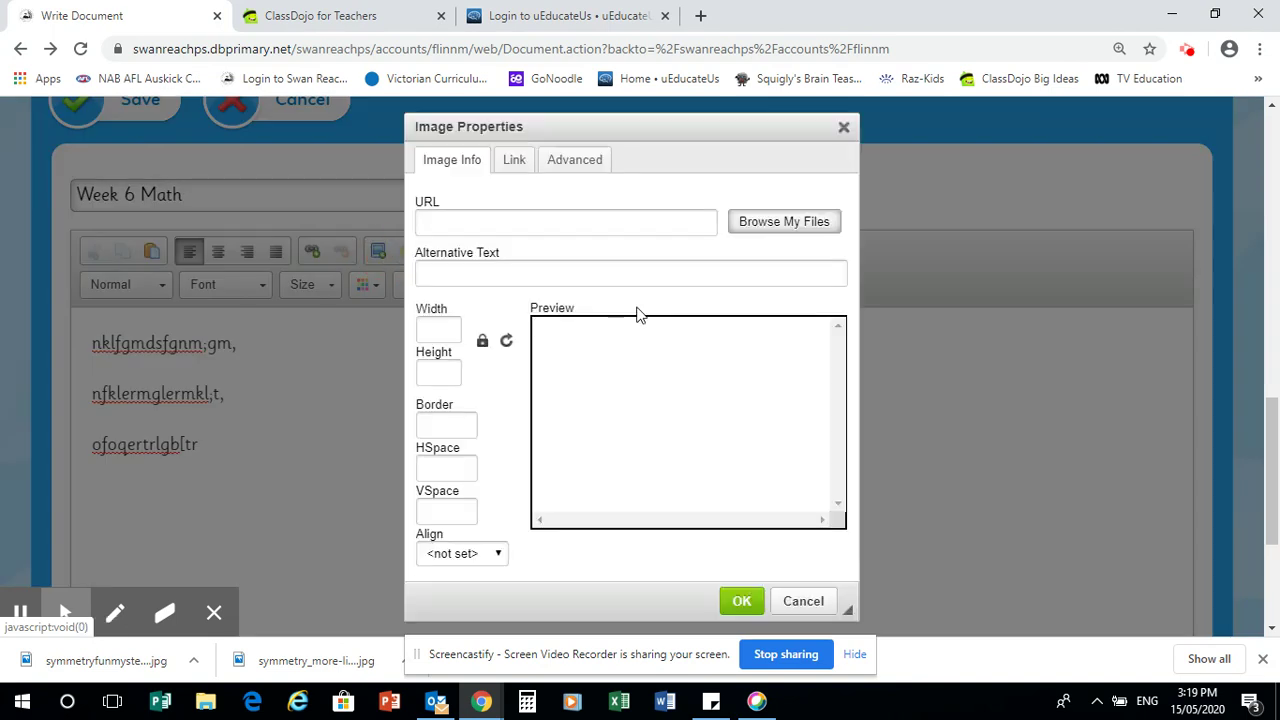
{"action": "left_click", "coordinate": [788, 223]}
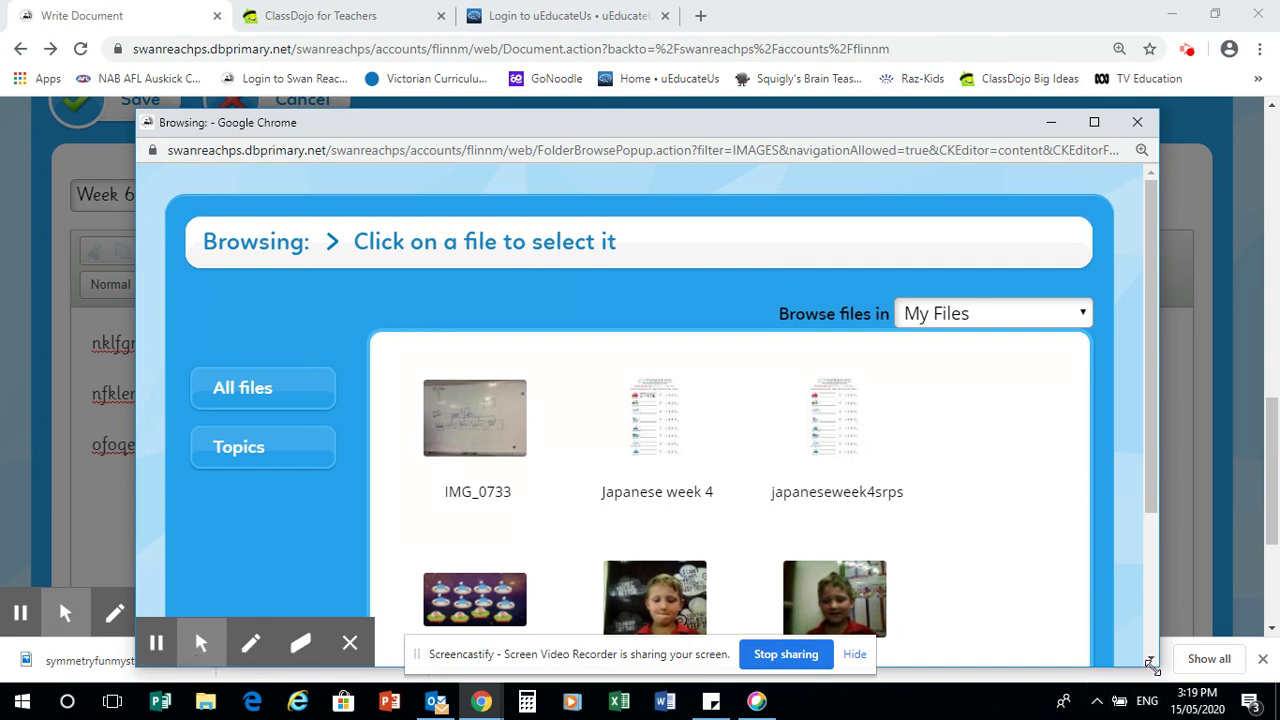
{"action": "scroll", "coordinate": [1152, 665], "scroll_direction": "down", "scroll_amount": 2}
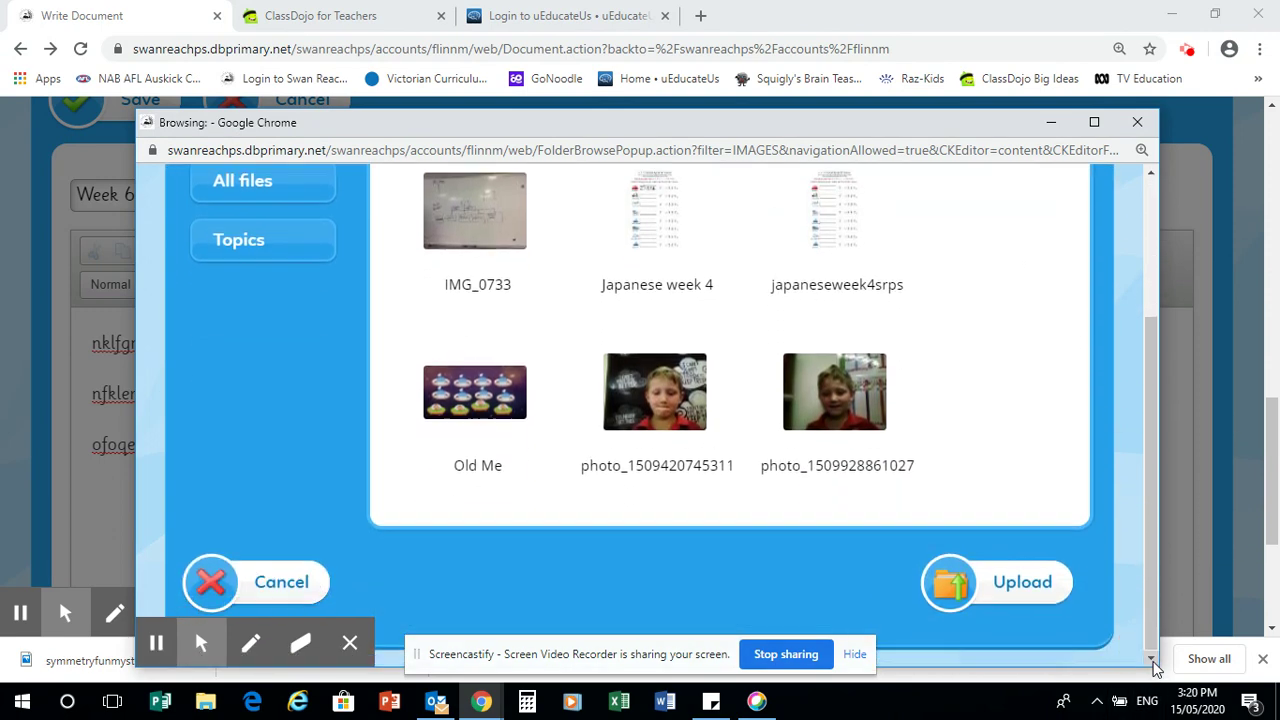
{"action": "left_click", "coordinate": [1000, 583]}
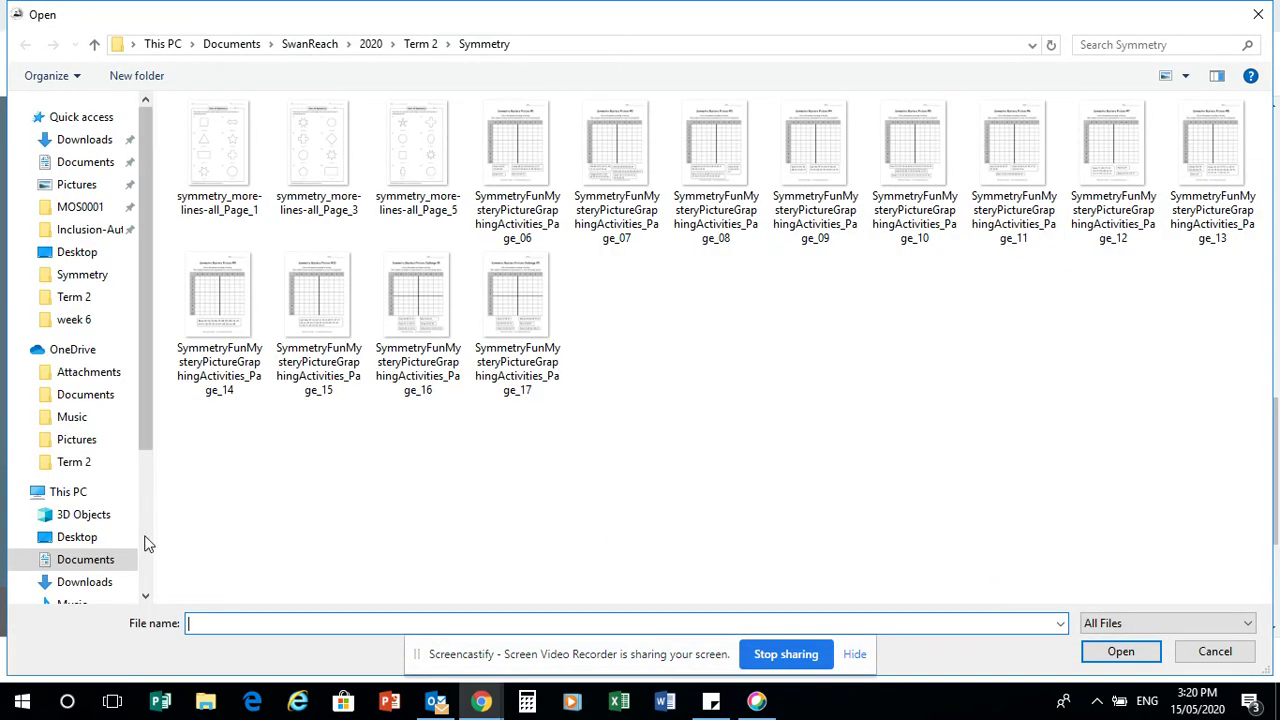
{"action": "left_click", "coordinate": [77, 537]}
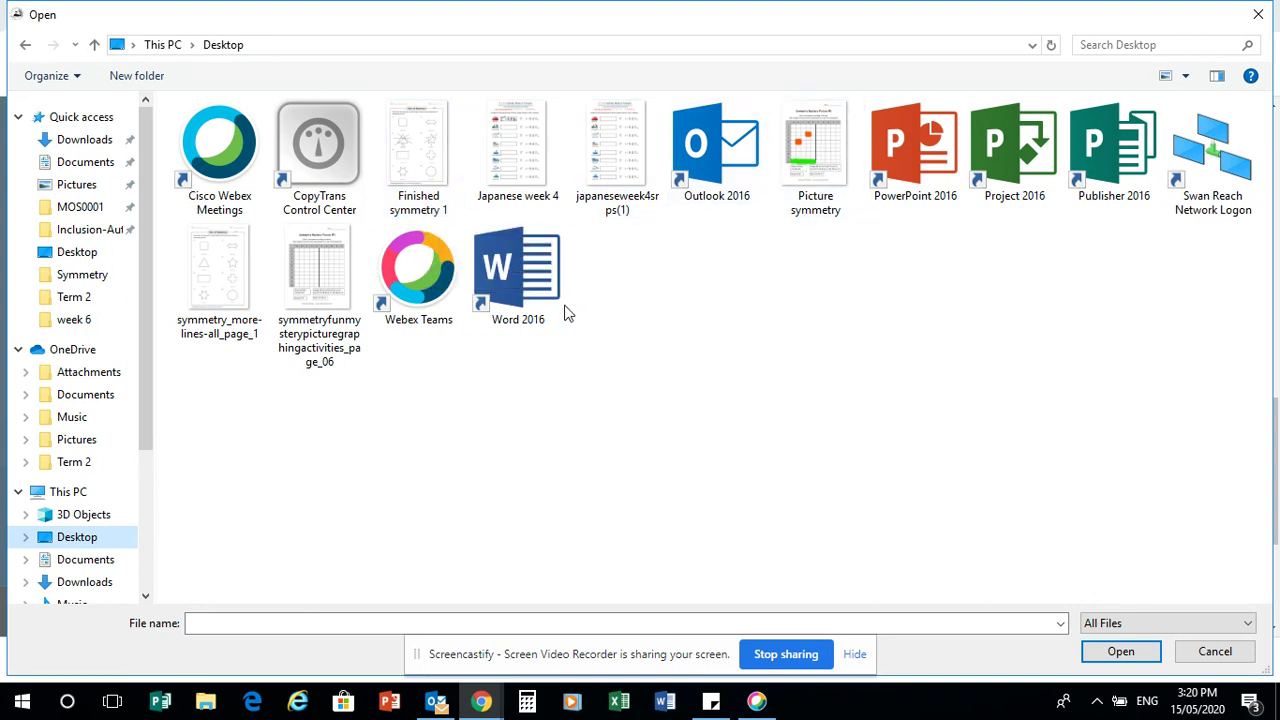
{"action": "double_click", "coordinate": [408, 165]}
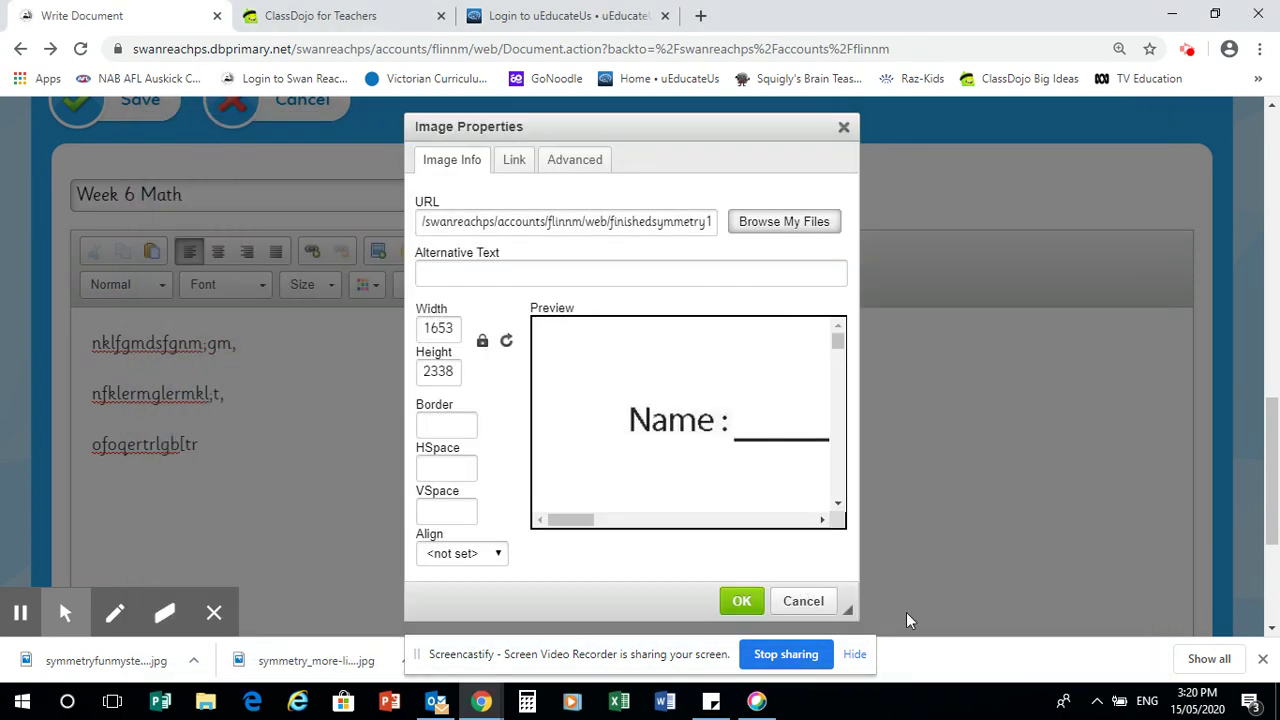
{"action": "left_click", "coordinate": [741, 601]}
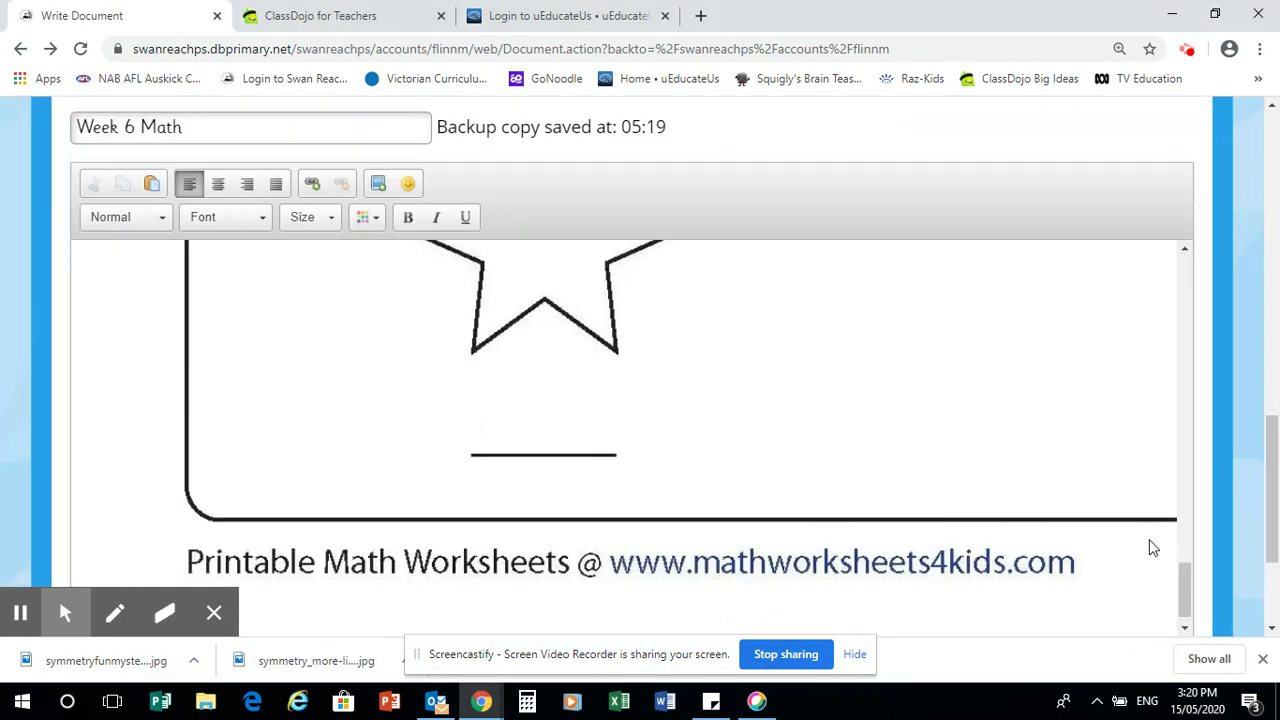
Look over the whole inserted symmetry worksheet in the document body, checking the lines drawn on the shapes in both columns
{"action": "left_click", "coordinate": [1185, 250]}
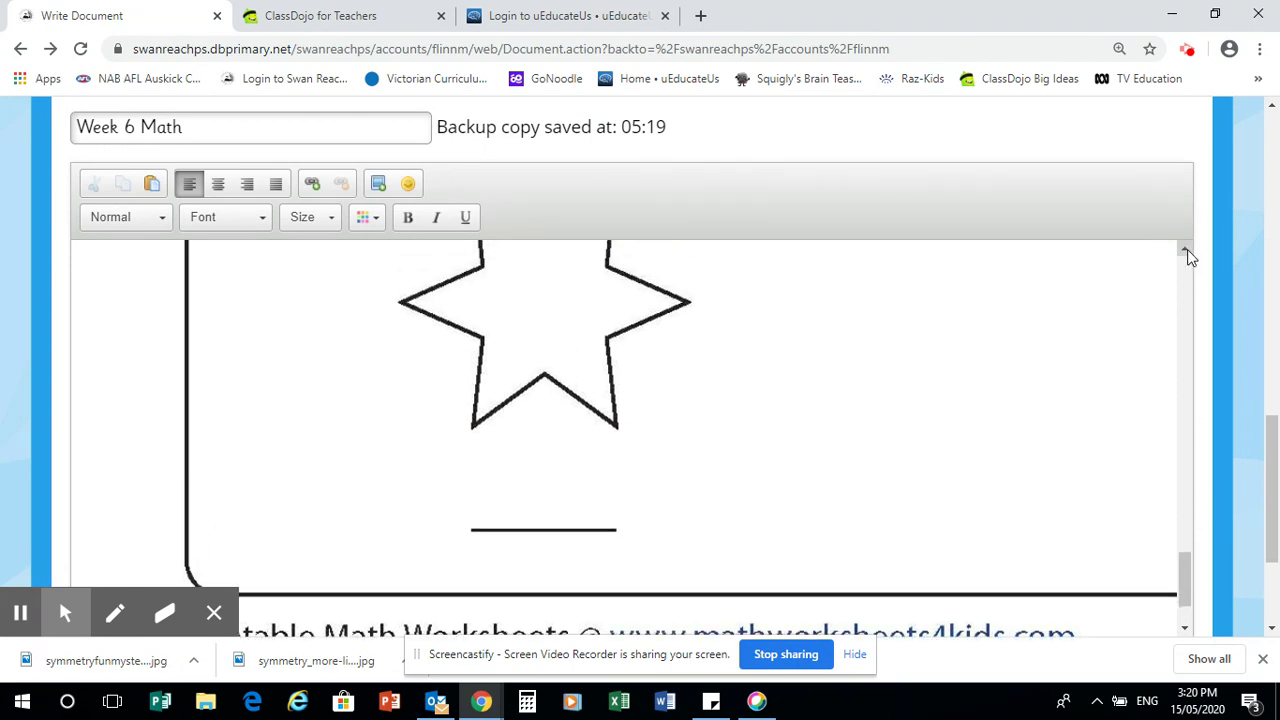
{"action": "left_click_drag", "start_coordinate": [1188, 256], "coordinate": [1189, 274]}
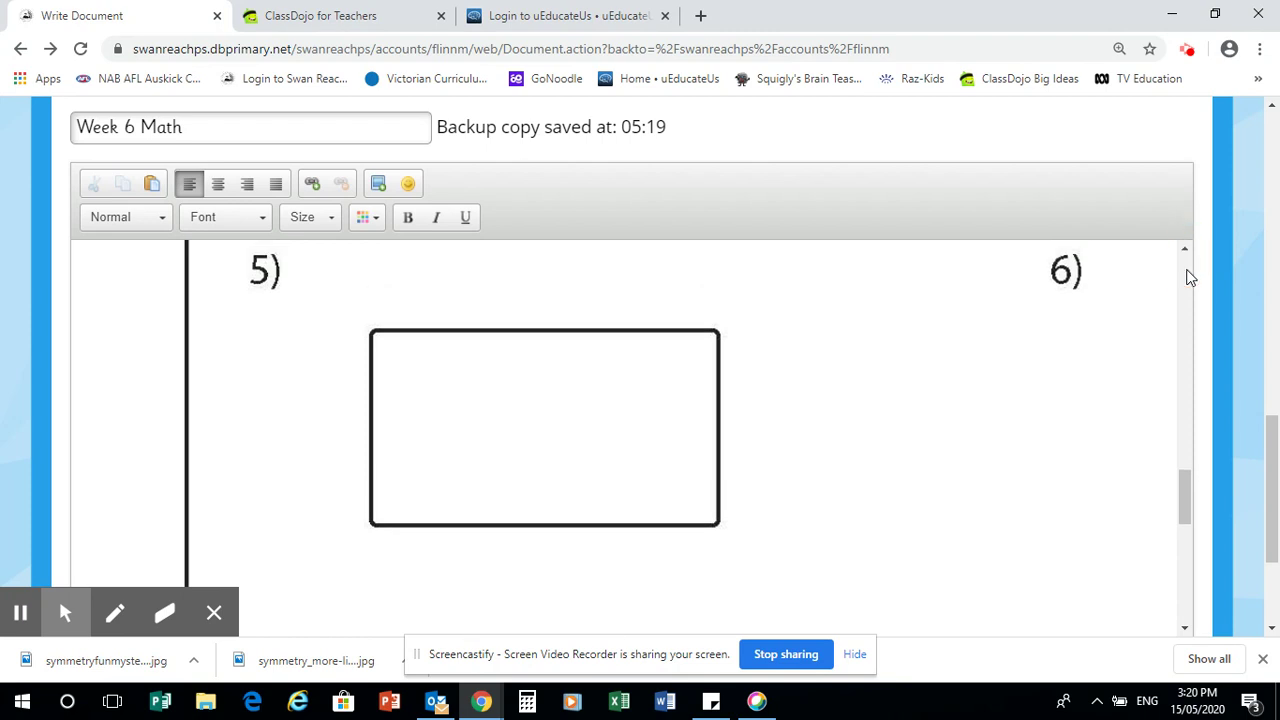
{"action": "left_click", "coordinate": [1189, 274]}
{"action": "left_click", "coordinate": [1188, 278]}
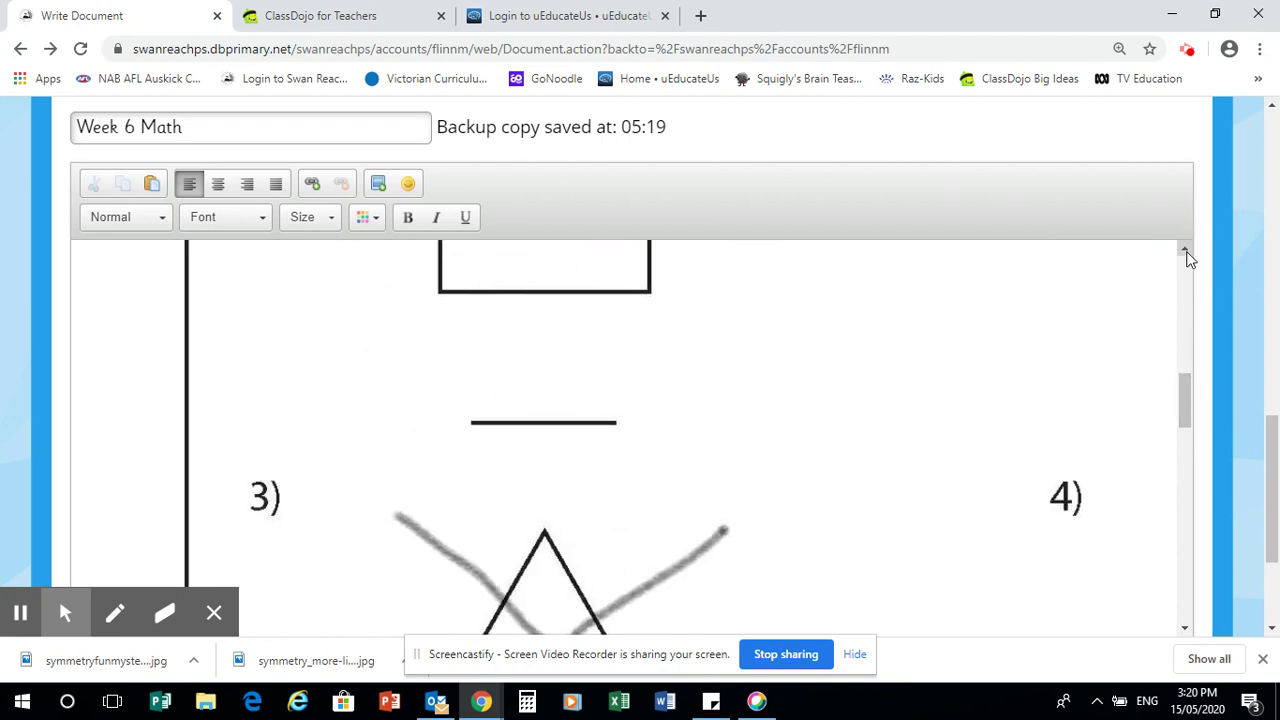
{"action": "left_click_drag", "start_coordinate": [1187, 257], "coordinate": [1187, 257]}
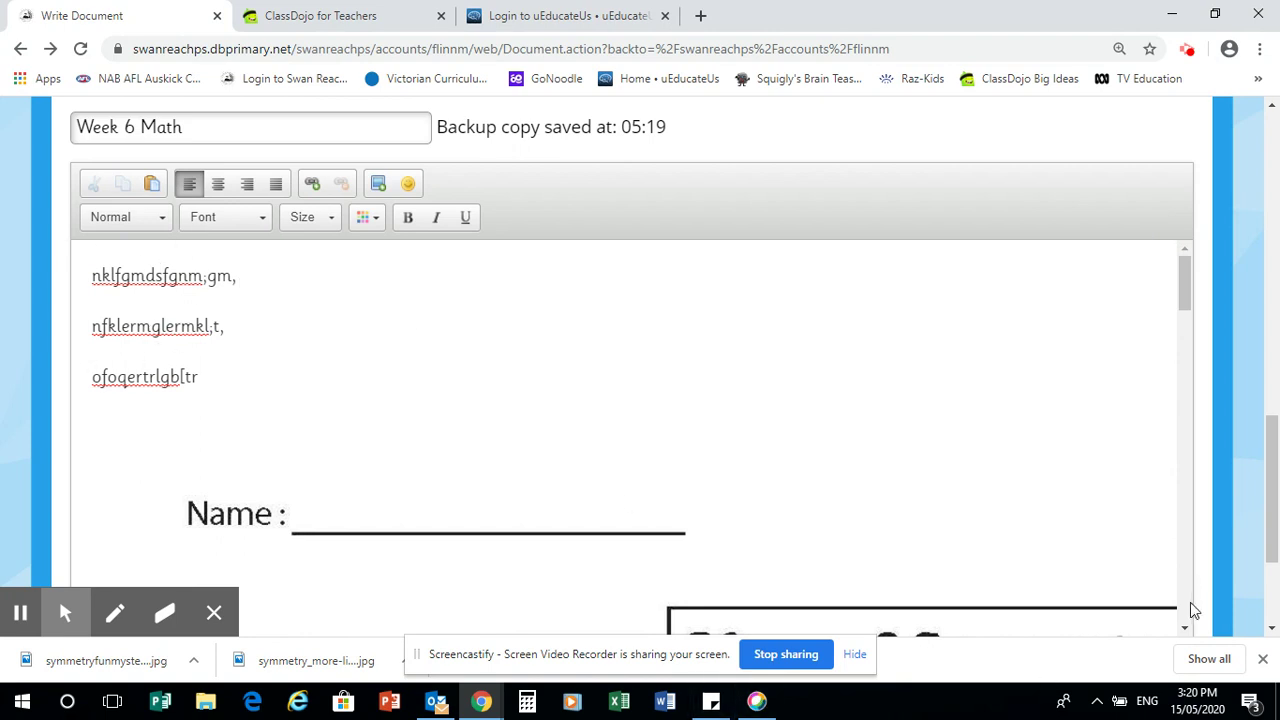
{"action": "scroll", "coordinate": [1190, 602], "scroll_direction": "down", "scroll_amount": 7}
{"action": "scroll", "coordinate": [1190, 602], "scroll_direction": "down", "scroll_amount": 3}
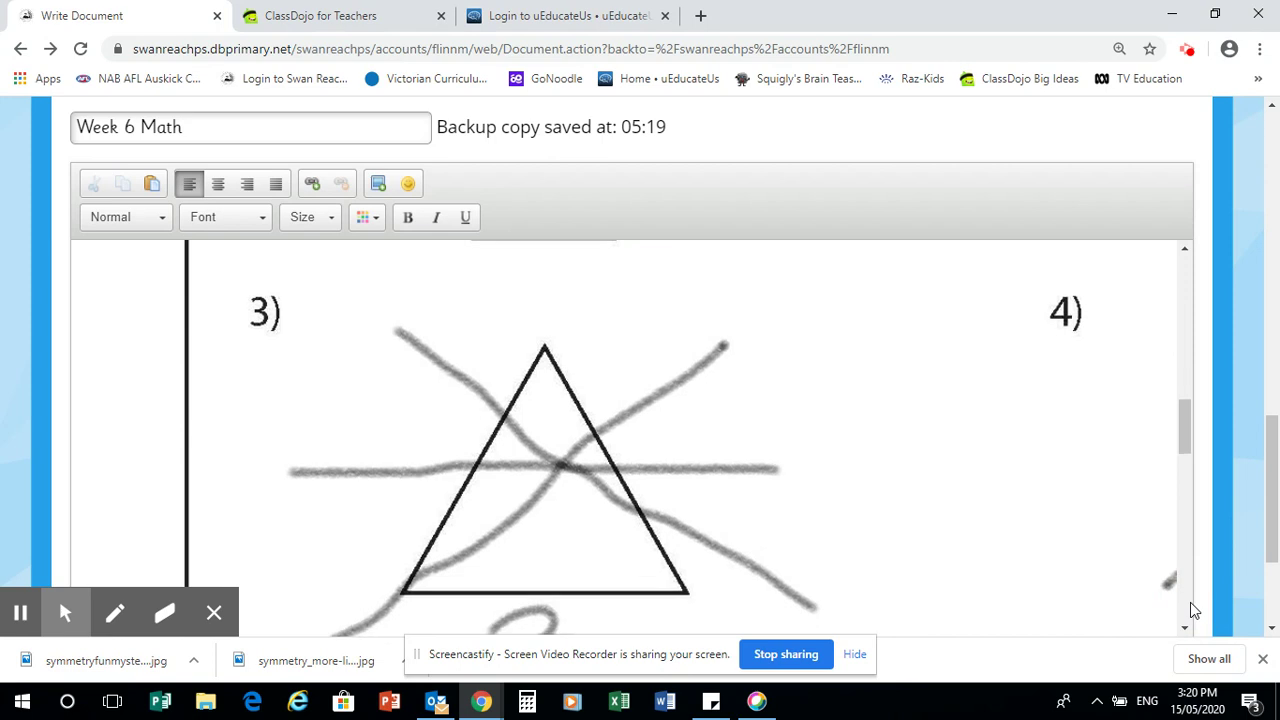
{"action": "scroll", "coordinate": [1190, 610], "scroll_direction": "down", "scroll_amount": 10}
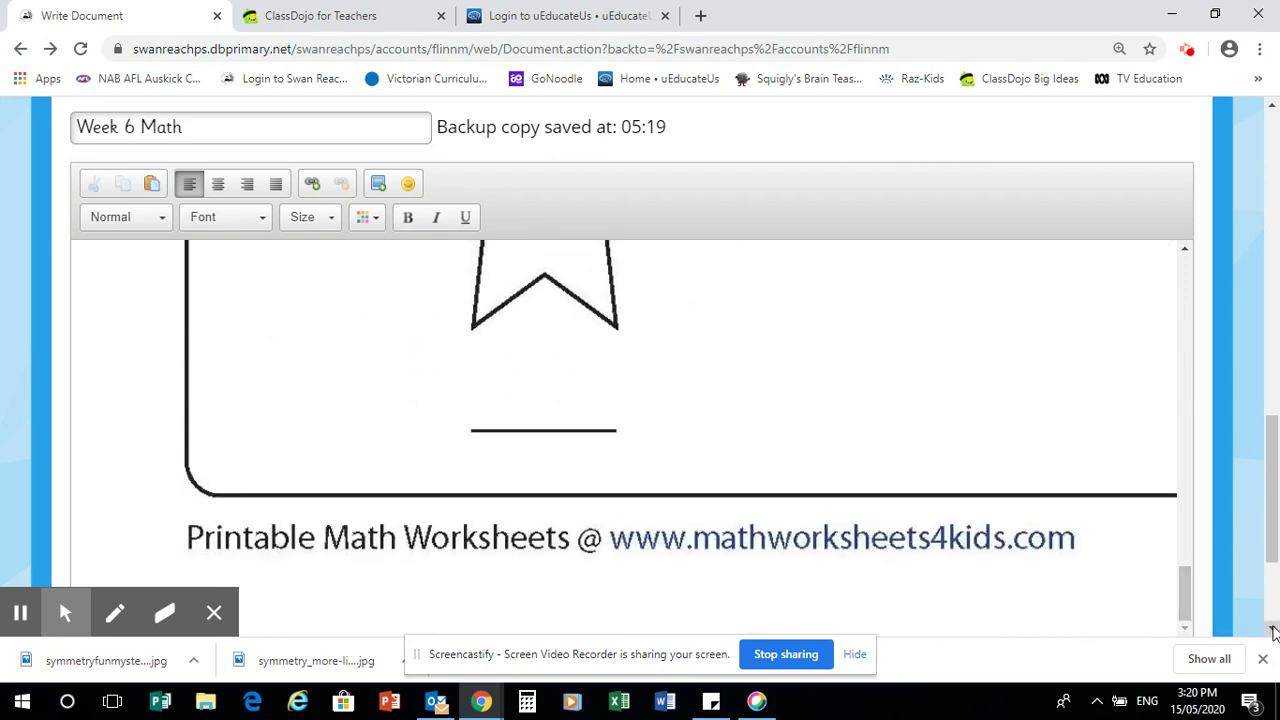
{"action": "scroll", "coordinate": [1273, 632], "scroll_direction": "down", "scroll_amount": 2}
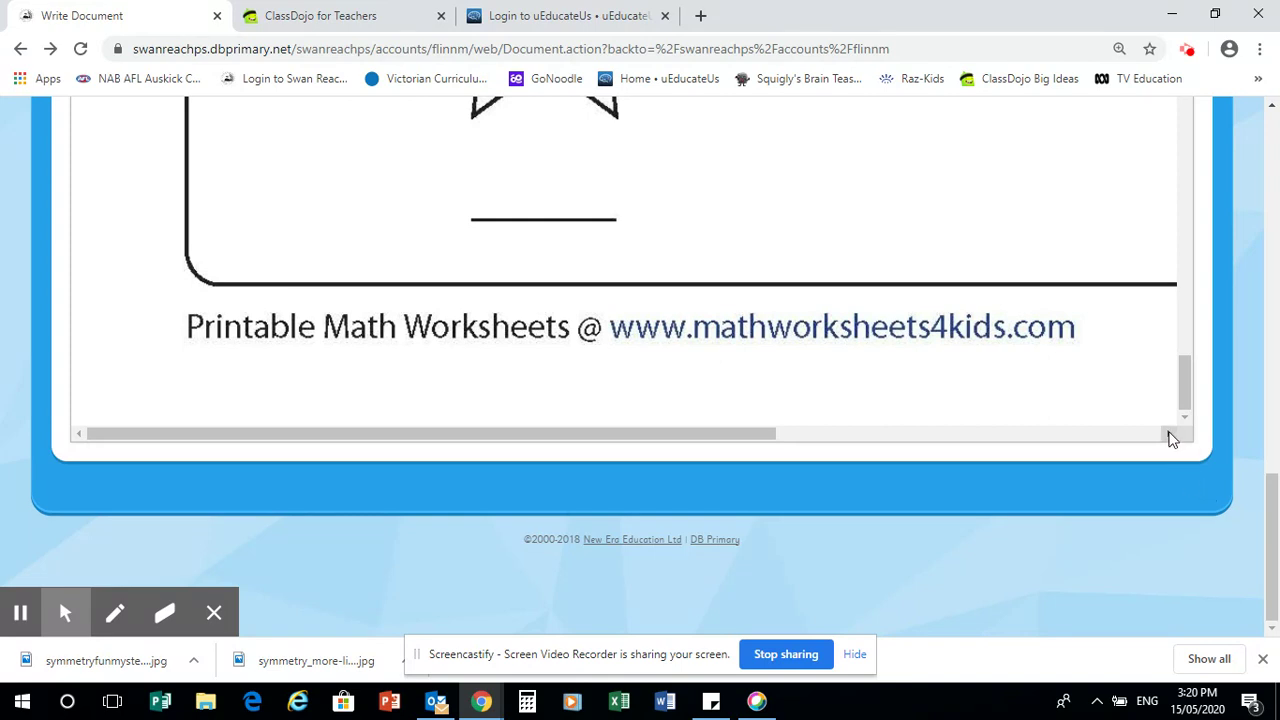
{"action": "left_click", "coordinate": [1170, 434]}
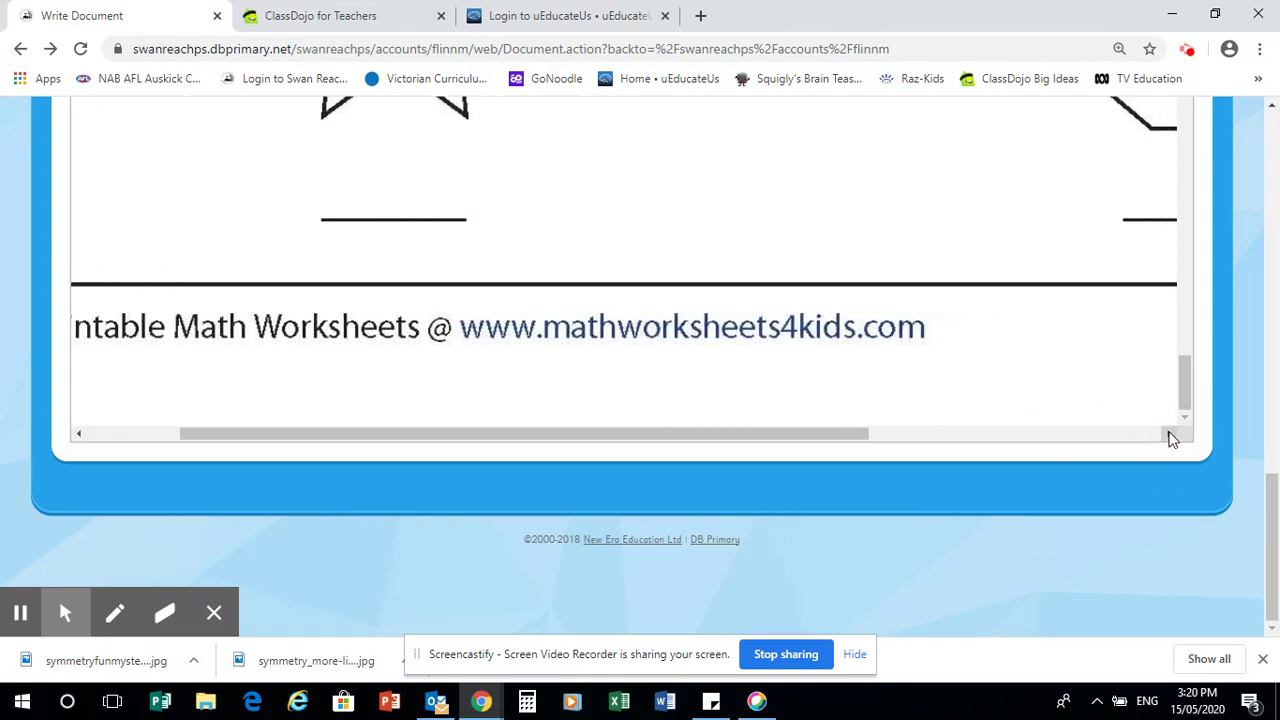
{"action": "left_click", "coordinate": [1170, 434]}
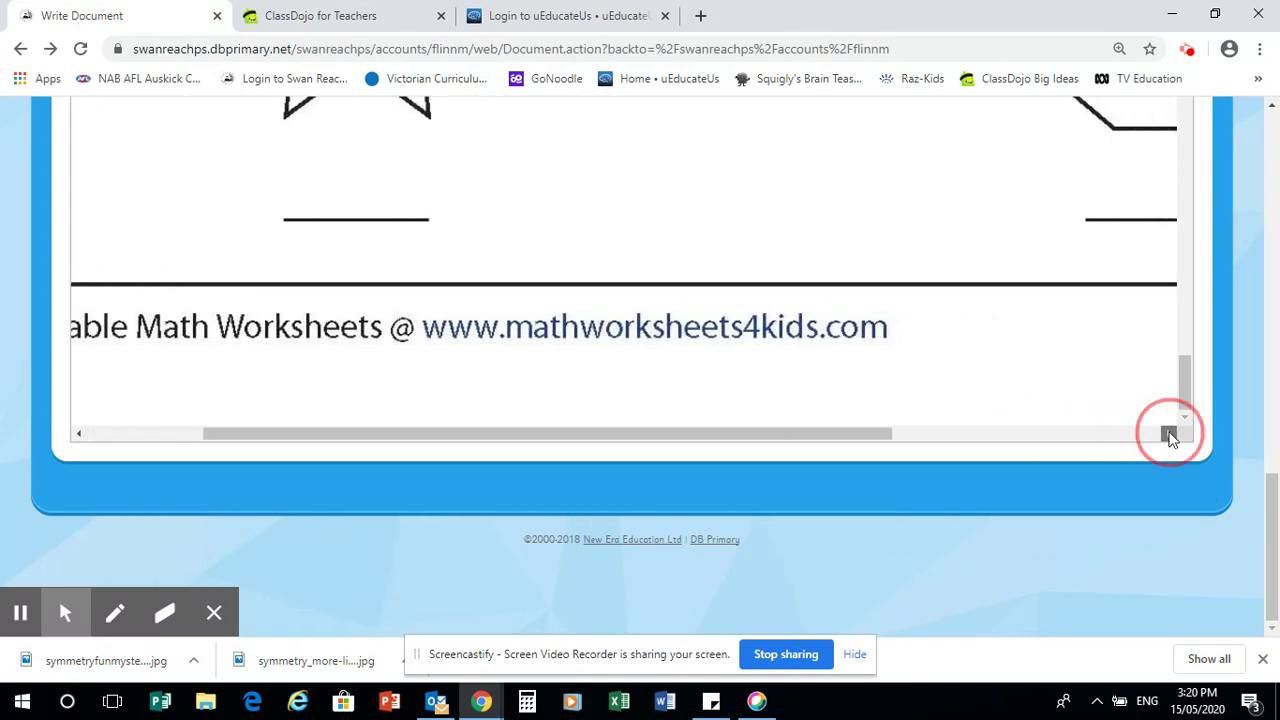
{"action": "left_click", "coordinate": [1190, 181]}
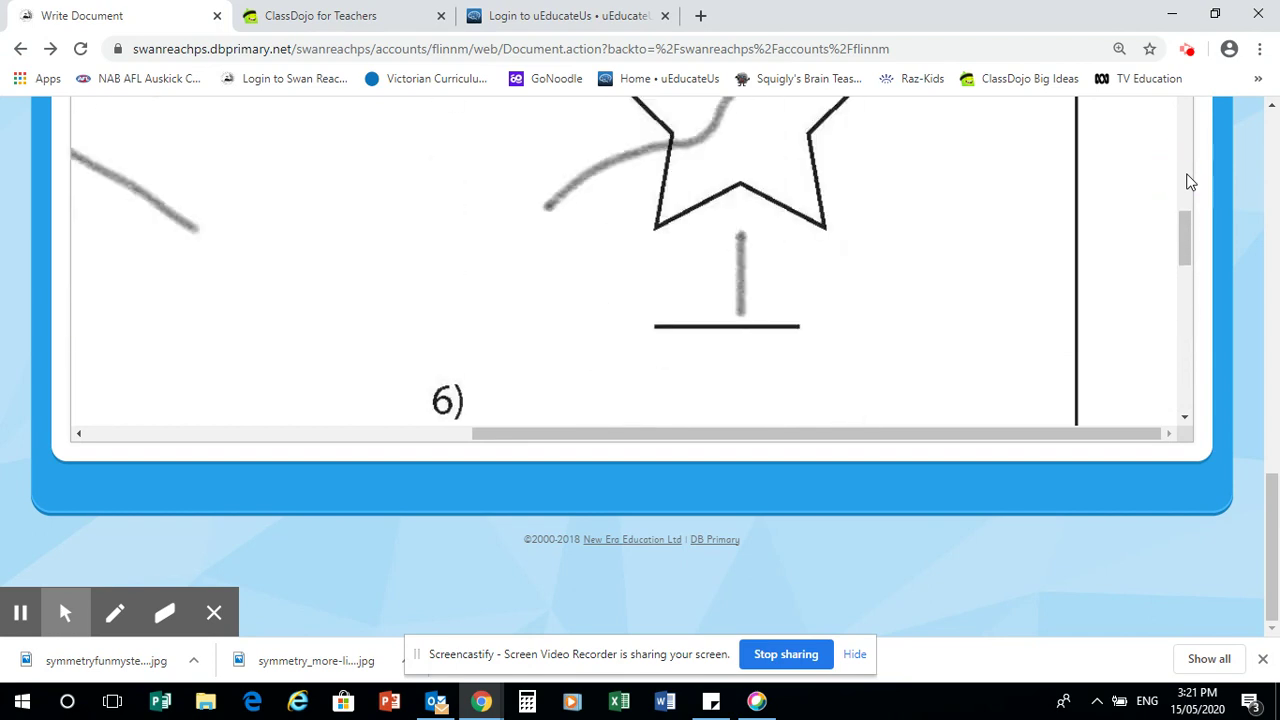
{"action": "left_click", "coordinate": [1189, 181]}
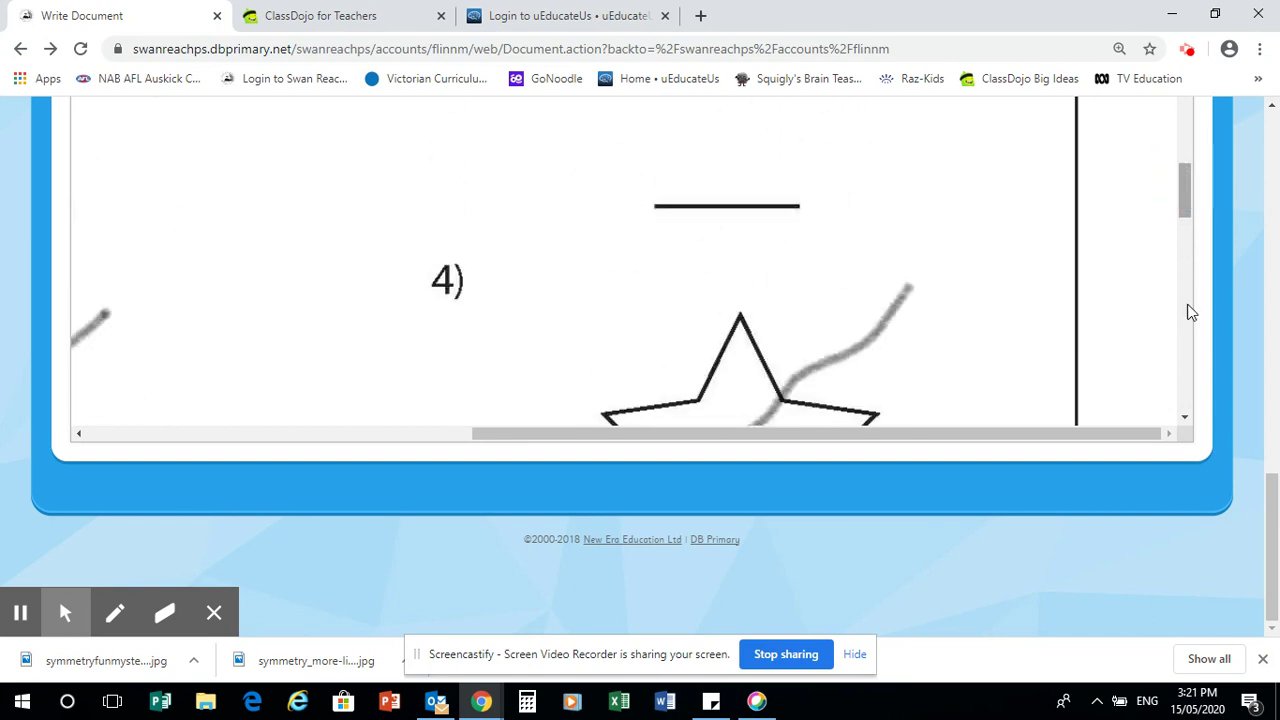
{"action": "left_click", "coordinate": [1189, 400]}
{"action": "left_click", "coordinate": [1189, 400]}
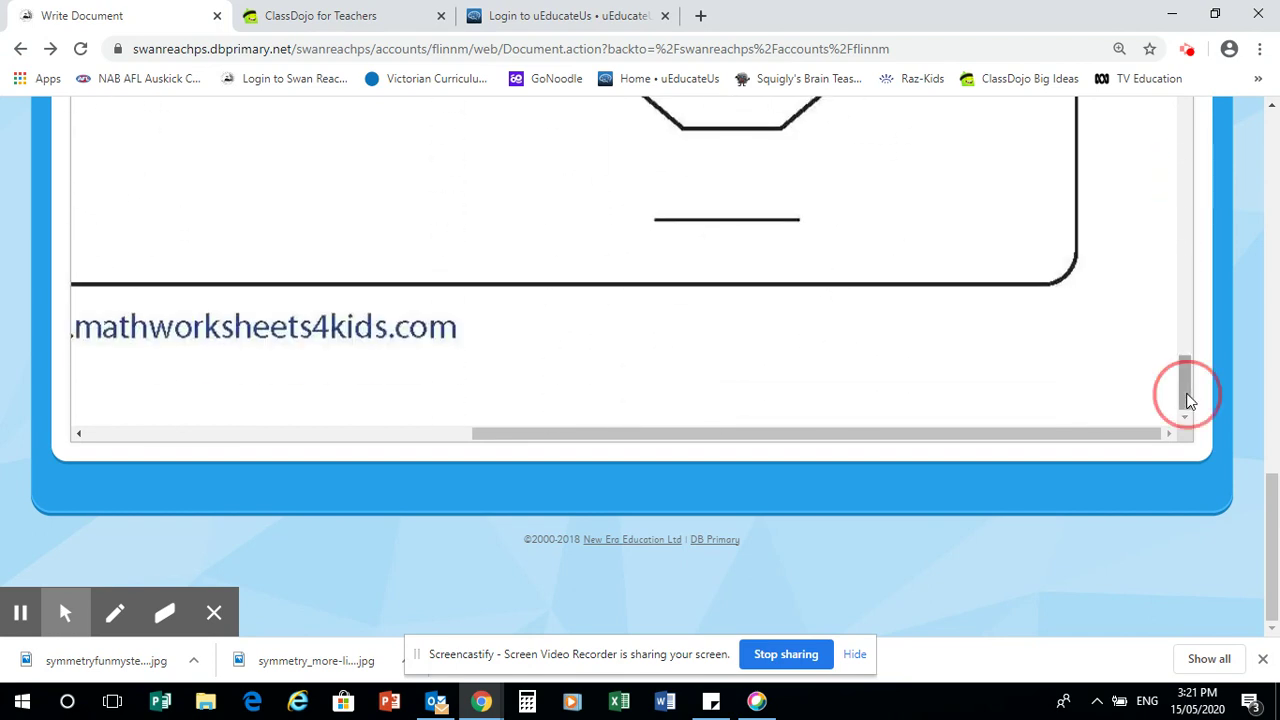
Place the text cursor on a new blank line below the inserted symmetry worksheet
{"action": "double_click", "coordinate": [1120, 345]}
{"action": "left_click", "coordinate": [1115, 394]}
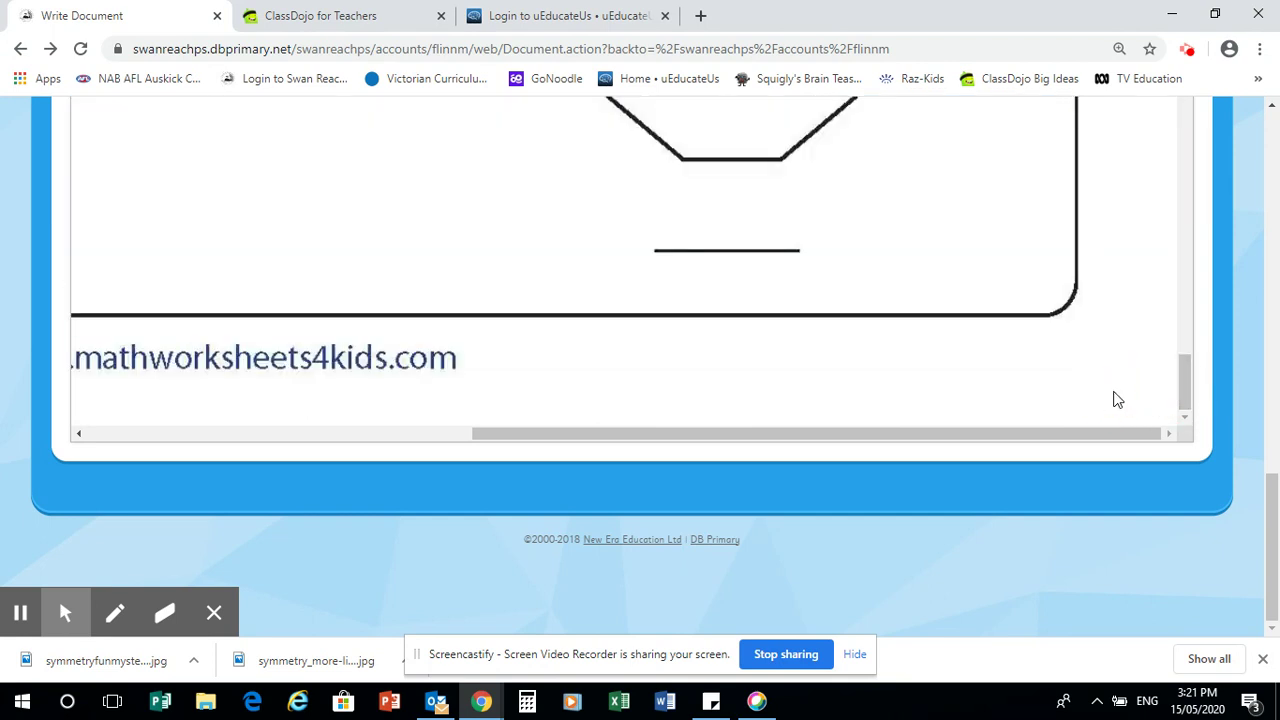
{"action": "left_click", "coordinate": [1115, 392]}
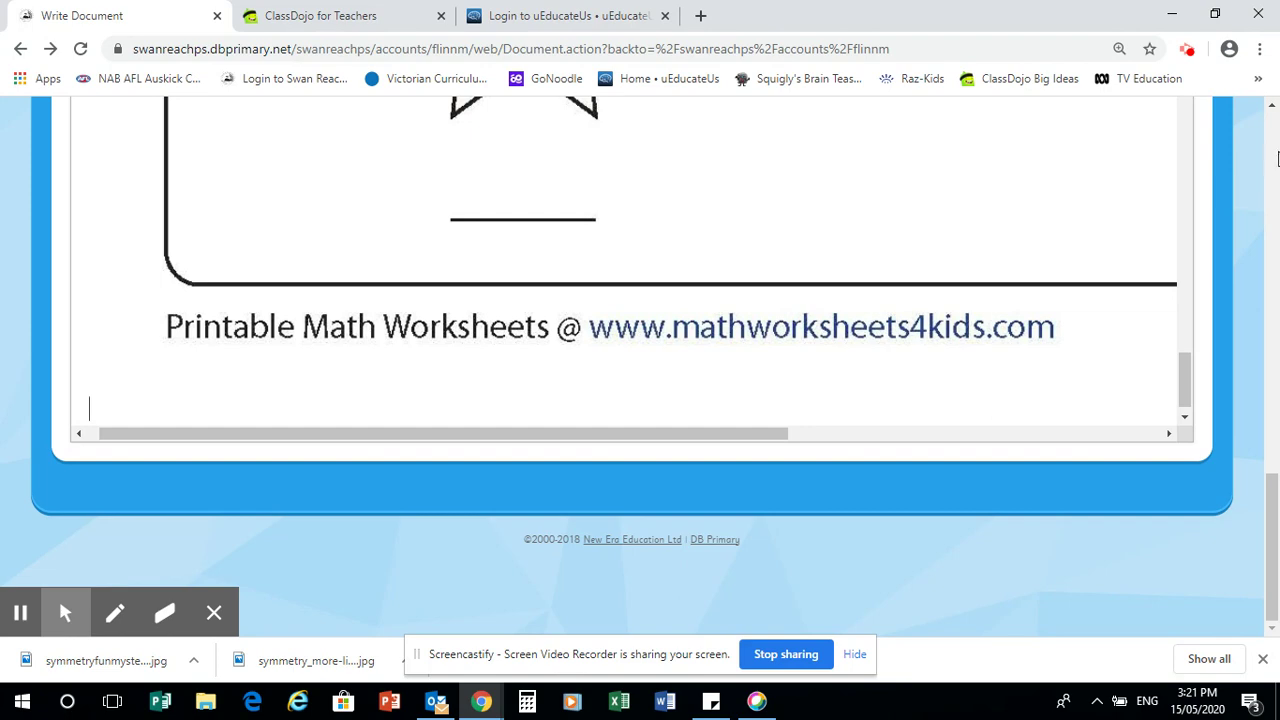
Upload the "Picture symmetry" image from the Desktop and insert it below the symmetry worksheet
{"action": "scroll", "coordinate": [1275, 143], "scroll_direction": "up", "scroll_amount": 10}
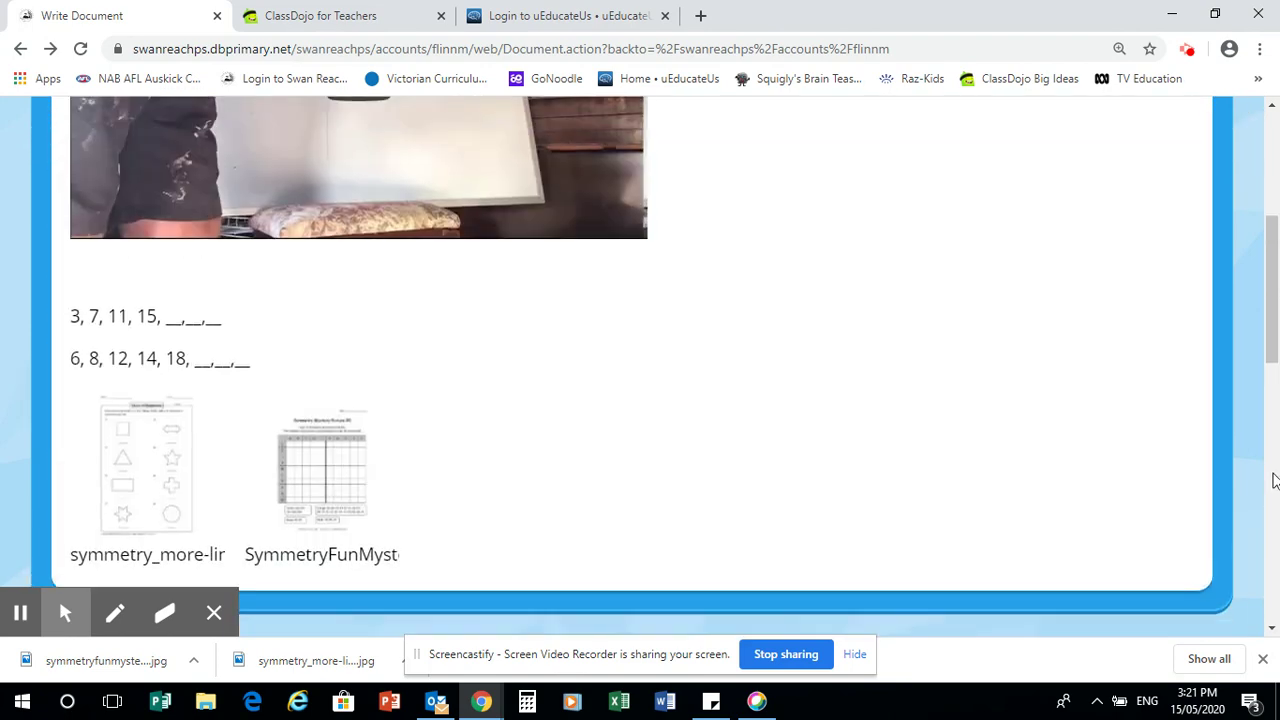
{"action": "scroll", "coordinate": [1268, 483], "scroll_direction": "down", "scroll_amount": 5}
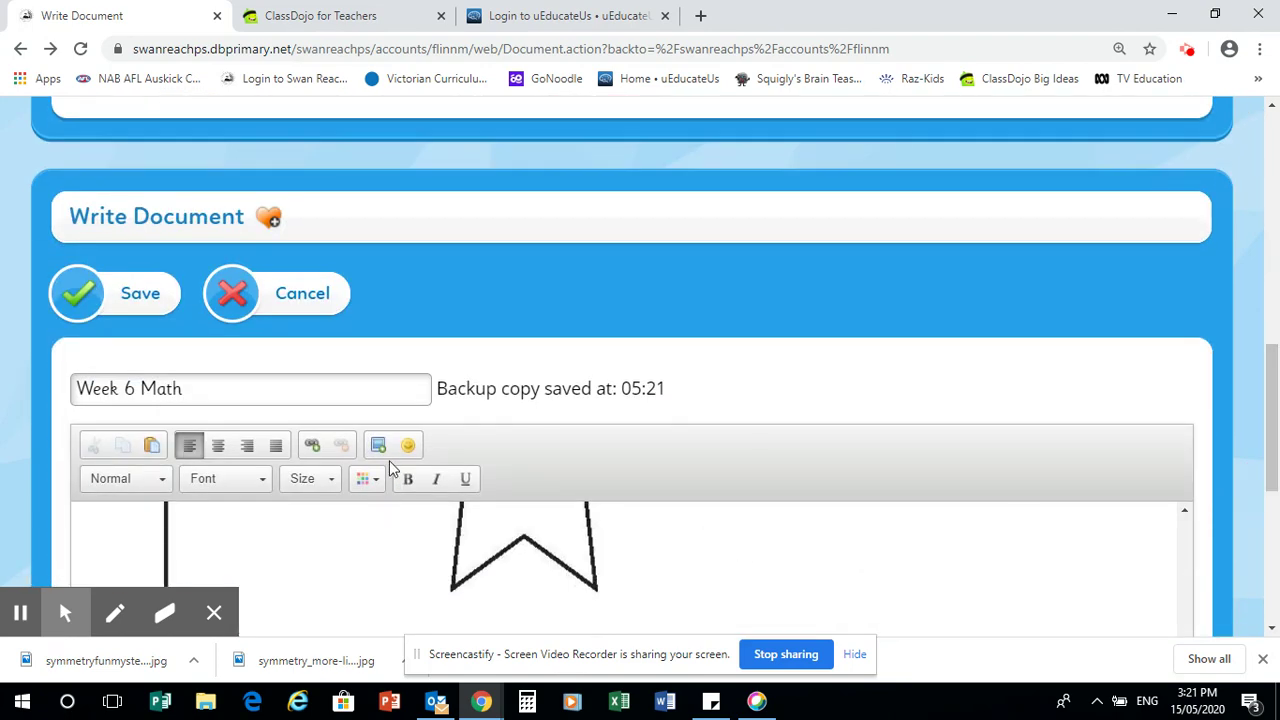
{"action": "left_click", "coordinate": [378, 445]}
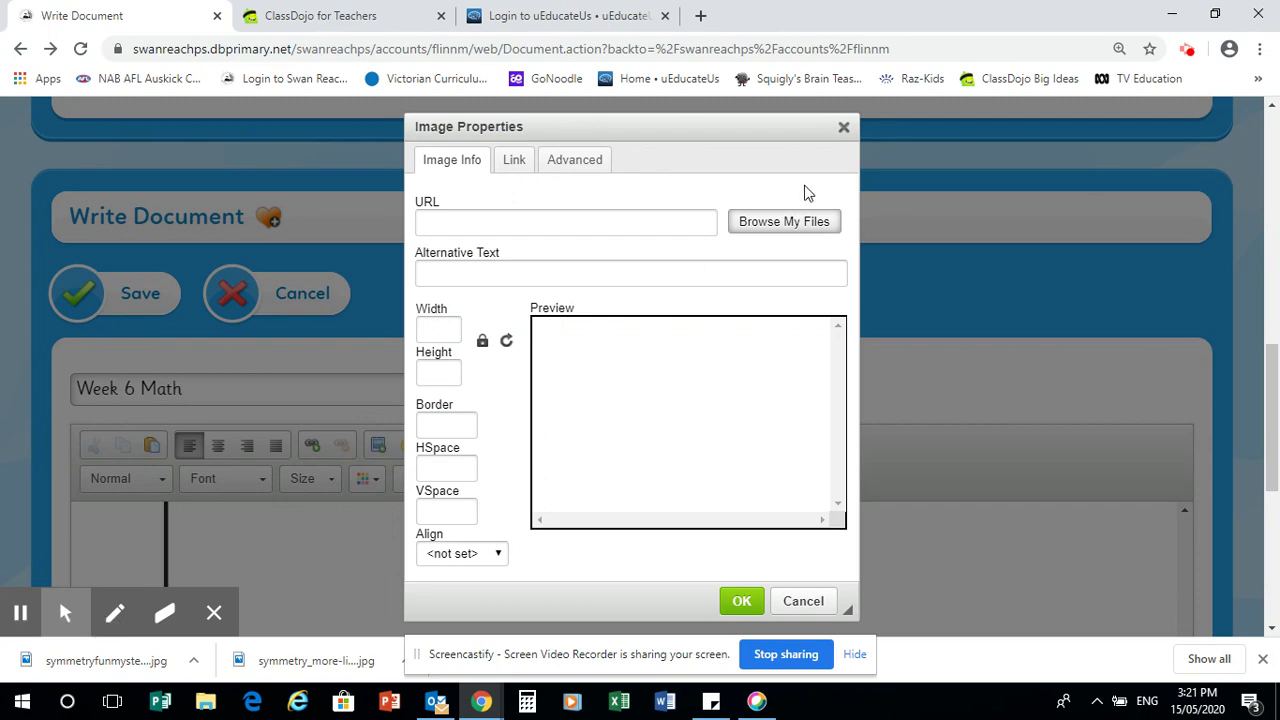
{"action": "left_click", "coordinate": [809, 221]}
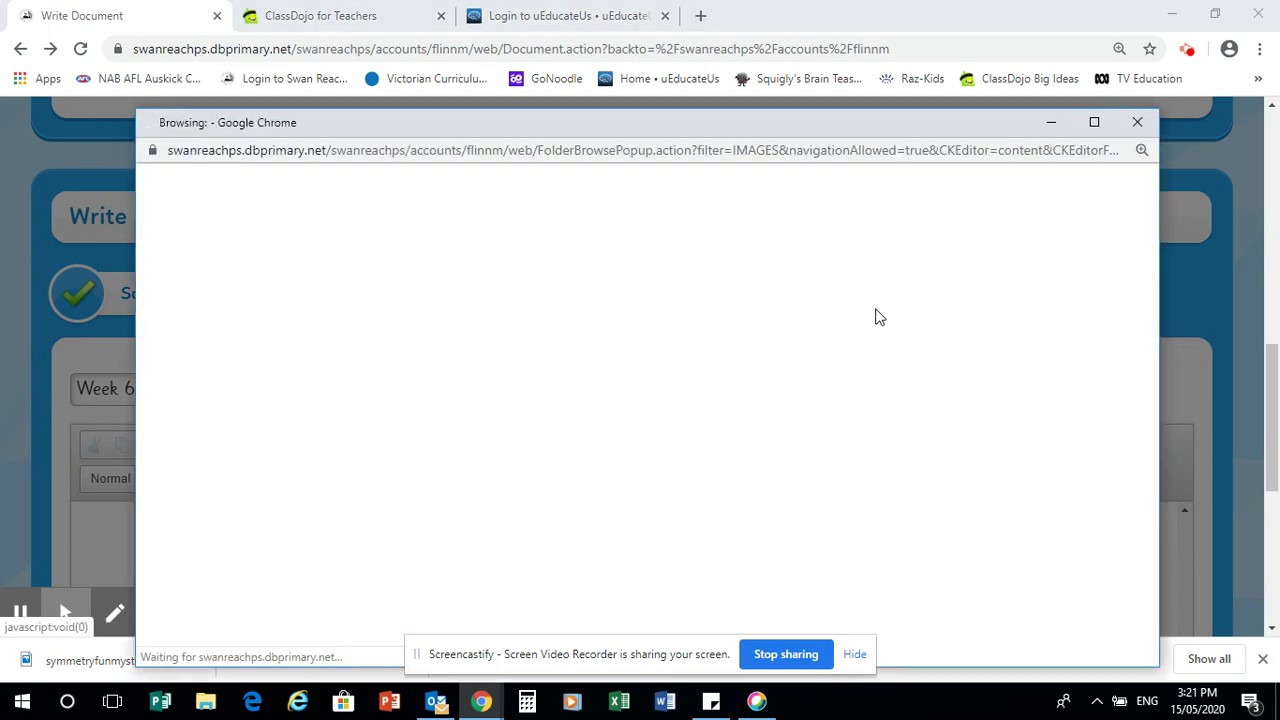
{"action": "left_click", "coordinate": [1150, 628]}
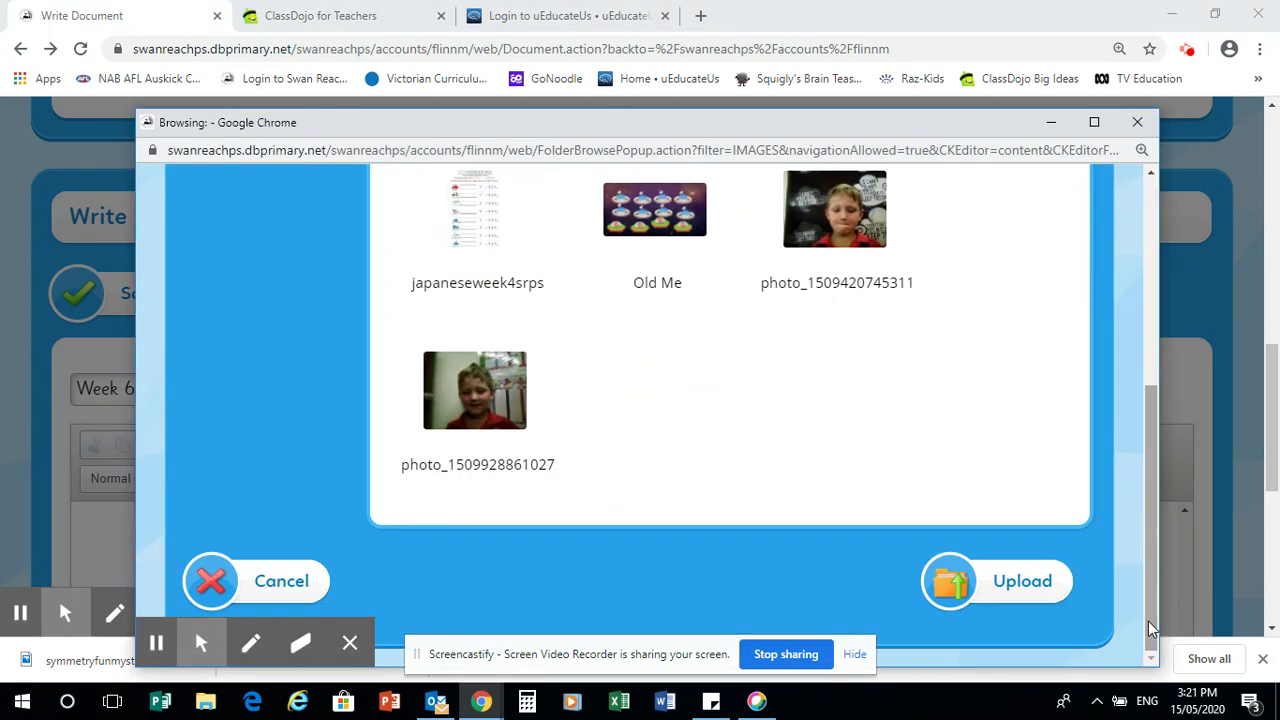
{"action": "left_click", "coordinate": [1025, 582]}
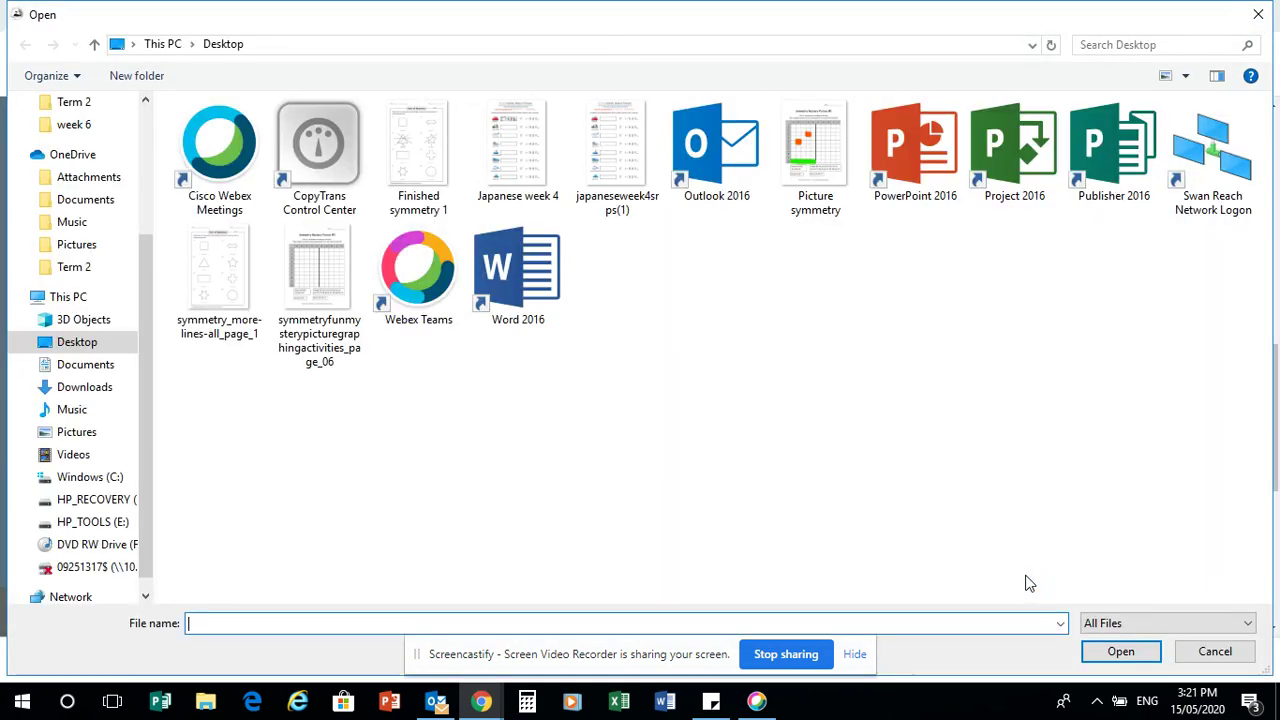
{"action": "double_click", "coordinate": [815, 177]}
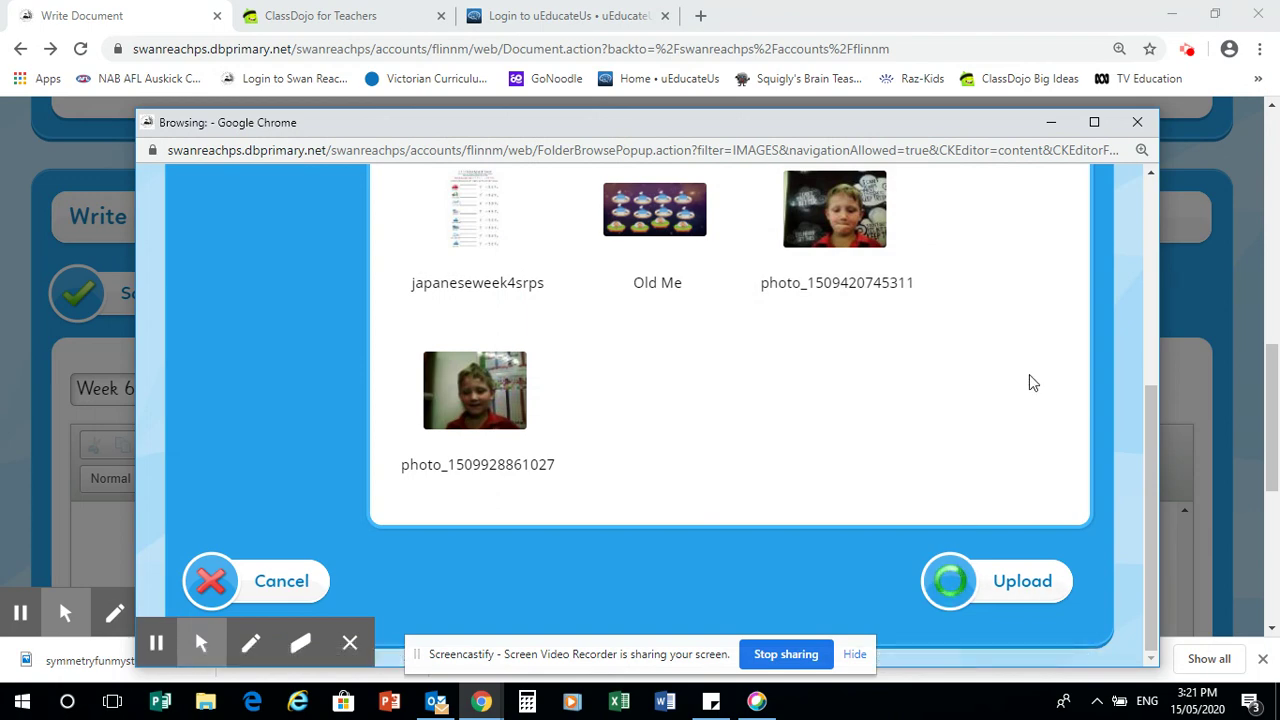
{"action": "left_click", "coordinate": [1094, 122]}
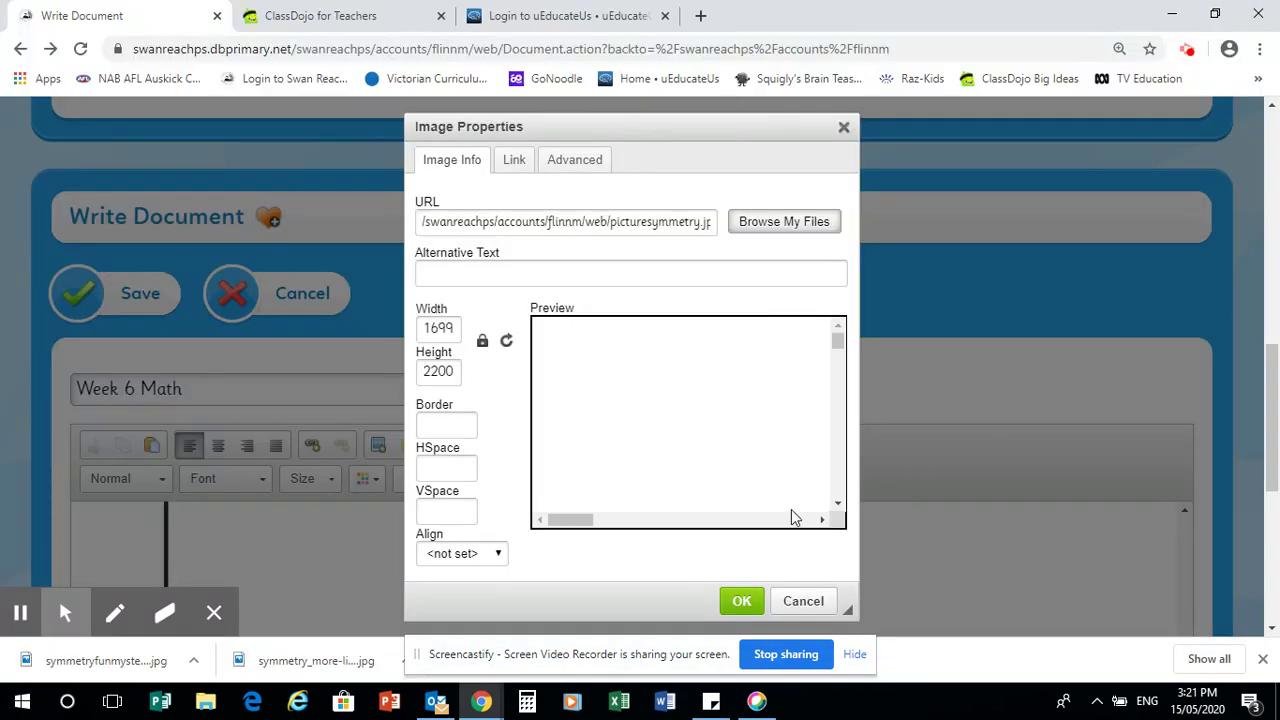
{"action": "left_click", "coordinate": [741, 604]}
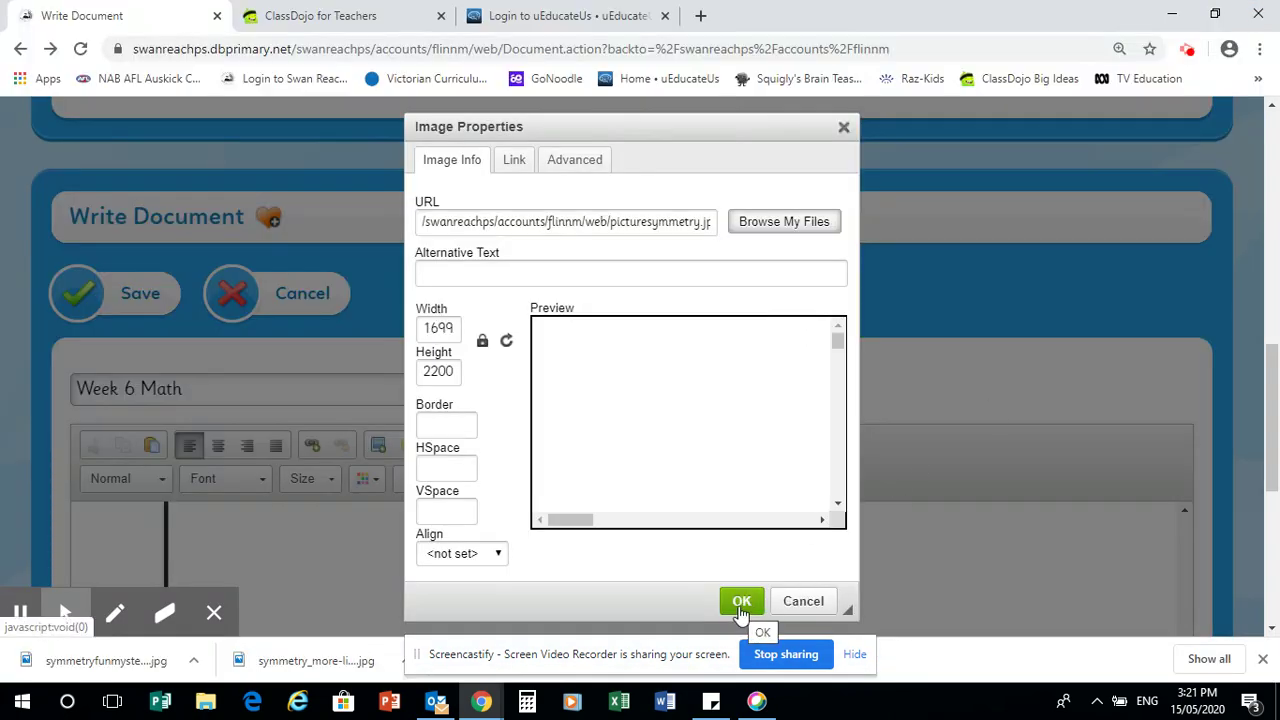
{"action": "left_click", "coordinate": [741, 604]}
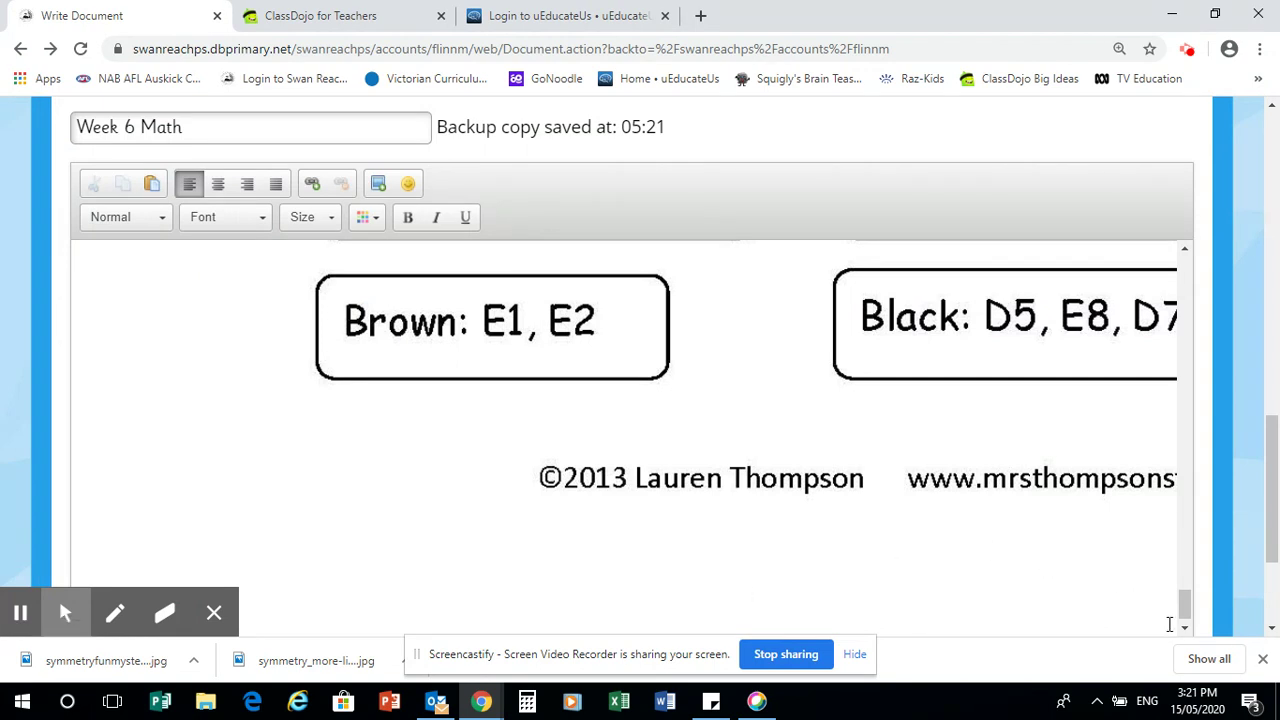
Look back through the document from the end of the inserted Symmetry Mystery Picture up to the filler text at the start
{"action": "left_click", "coordinate": [1187, 255]}
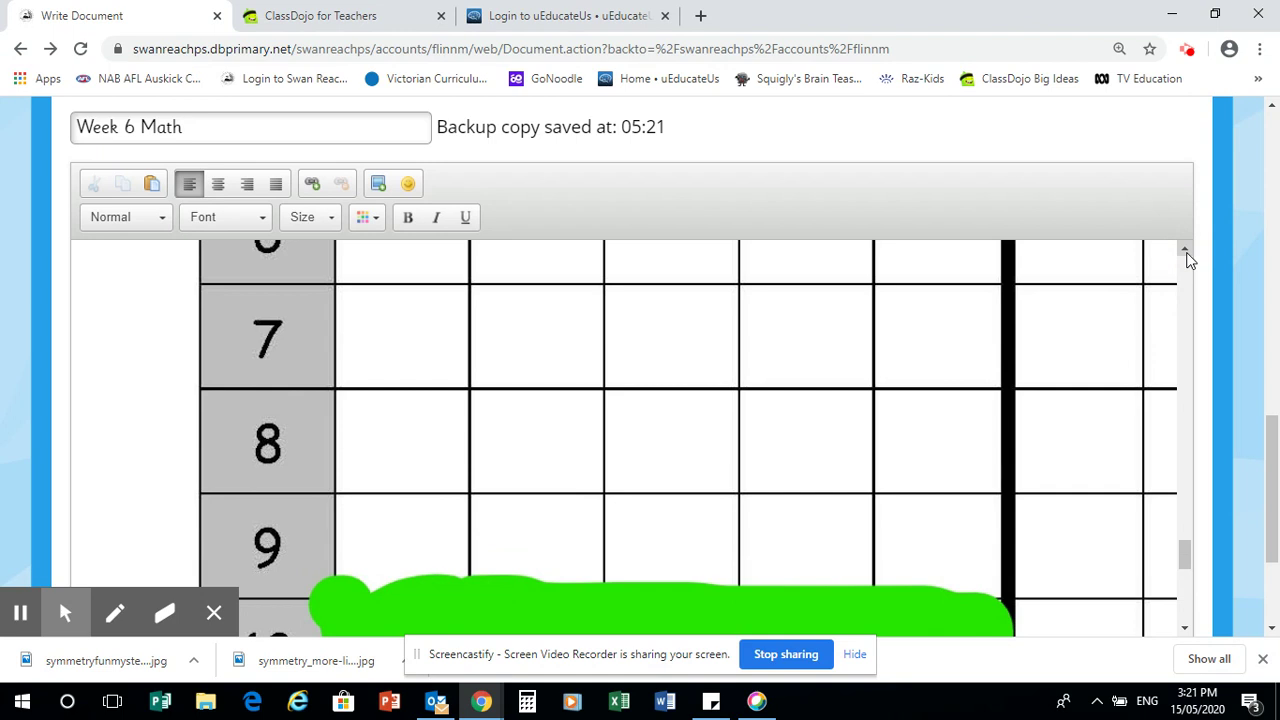
{"action": "left_click", "coordinate": [1187, 255]}
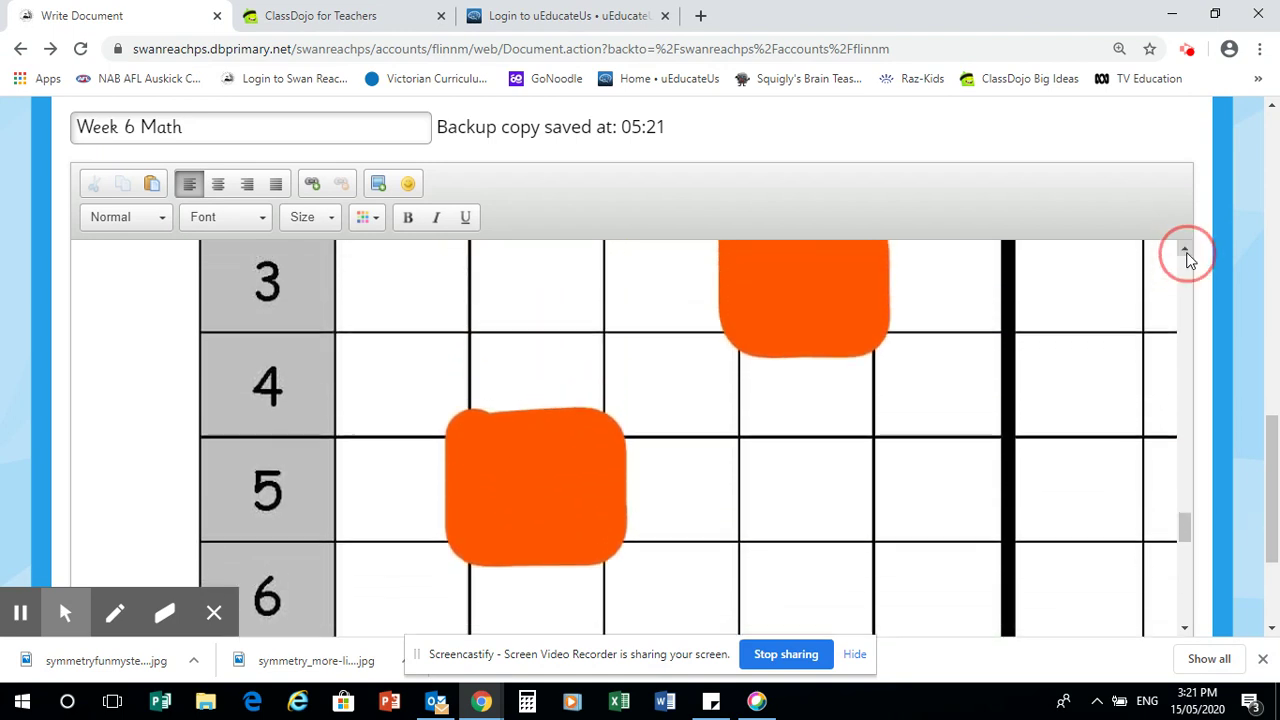
{"action": "left_click", "coordinate": [1187, 255]}
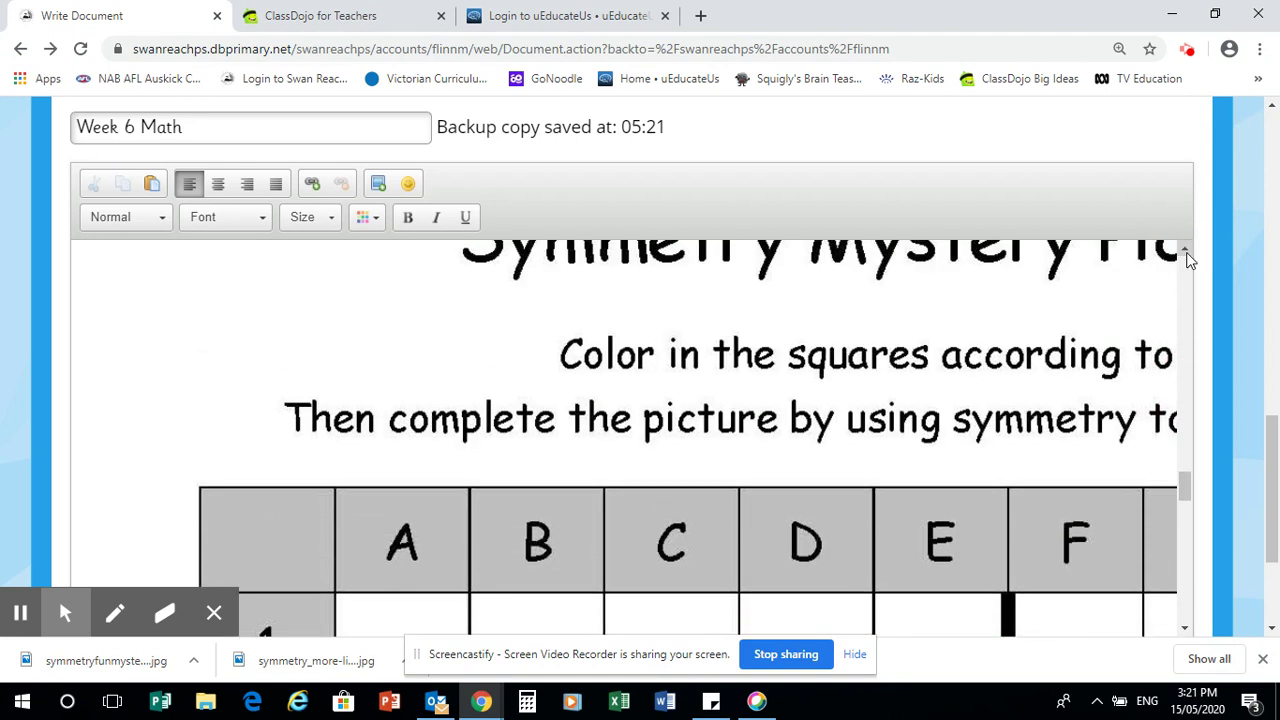
{"action": "left_click", "coordinate": [1187, 255]}
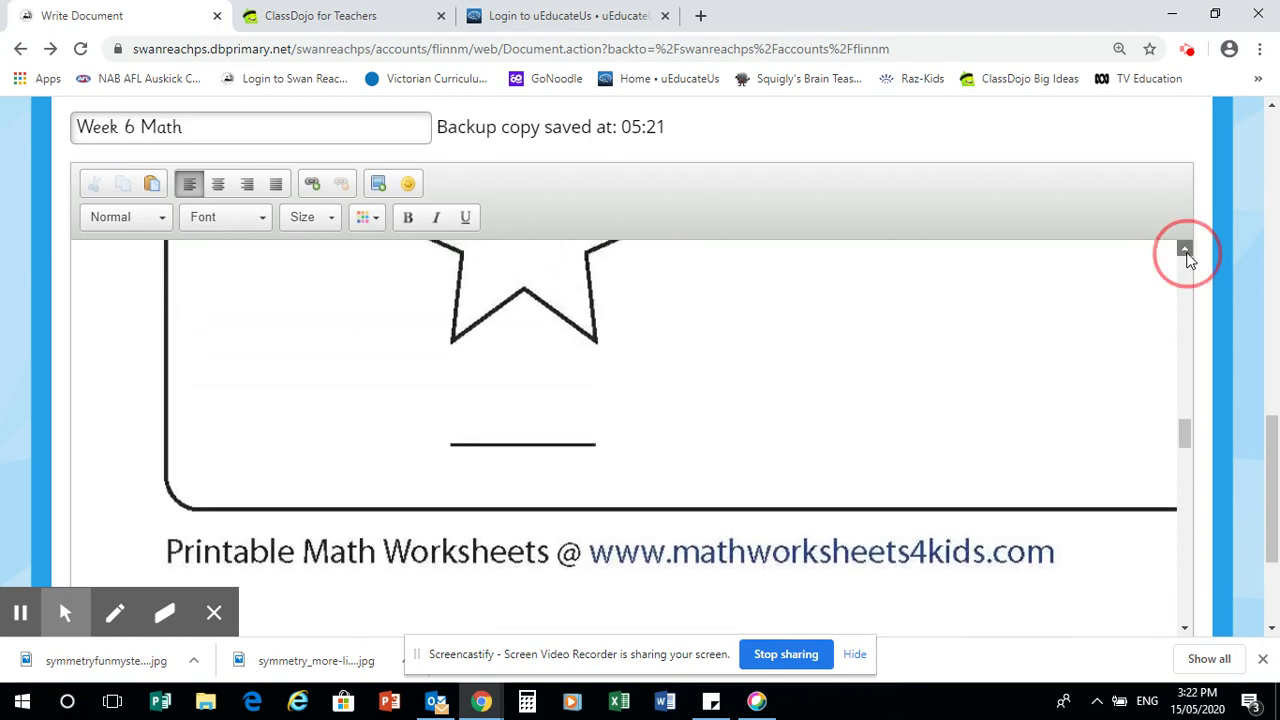
{"action": "left_click", "coordinate": [1187, 255]}
{"action": "left_click", "coordinate": [1187, 255]}
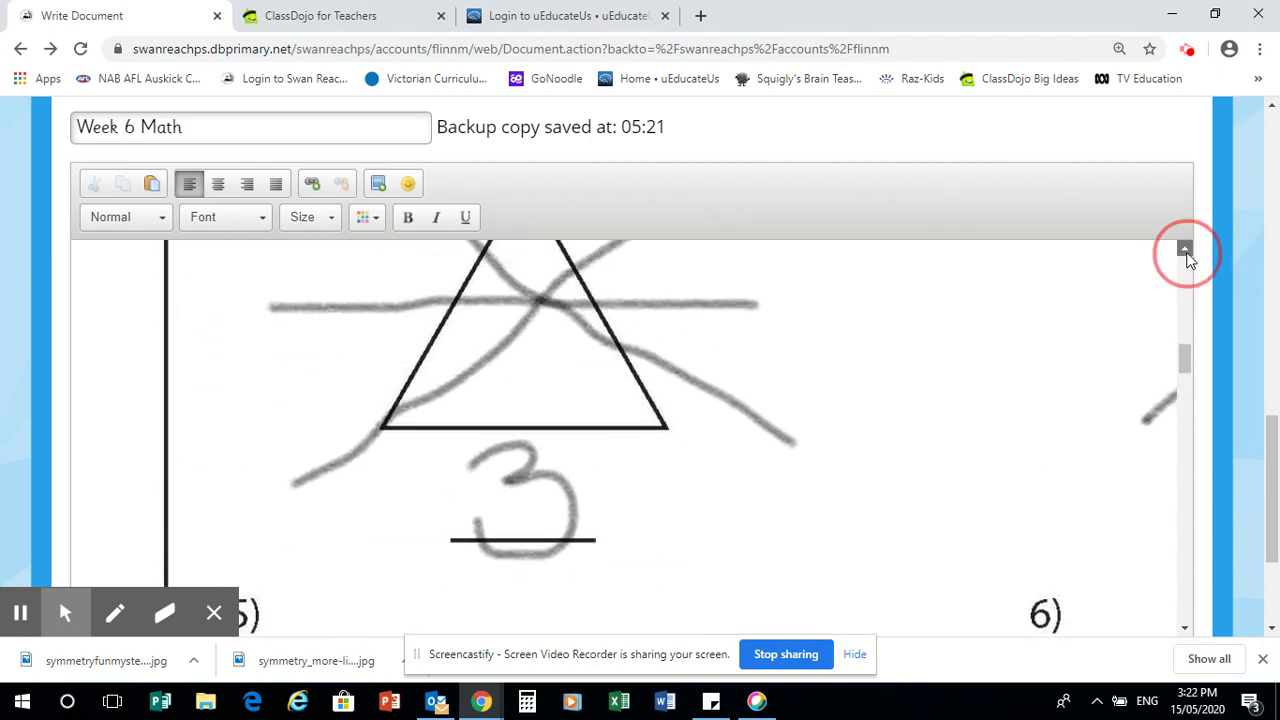
{"action": "left_click", "coordinate": [1187, 255]}
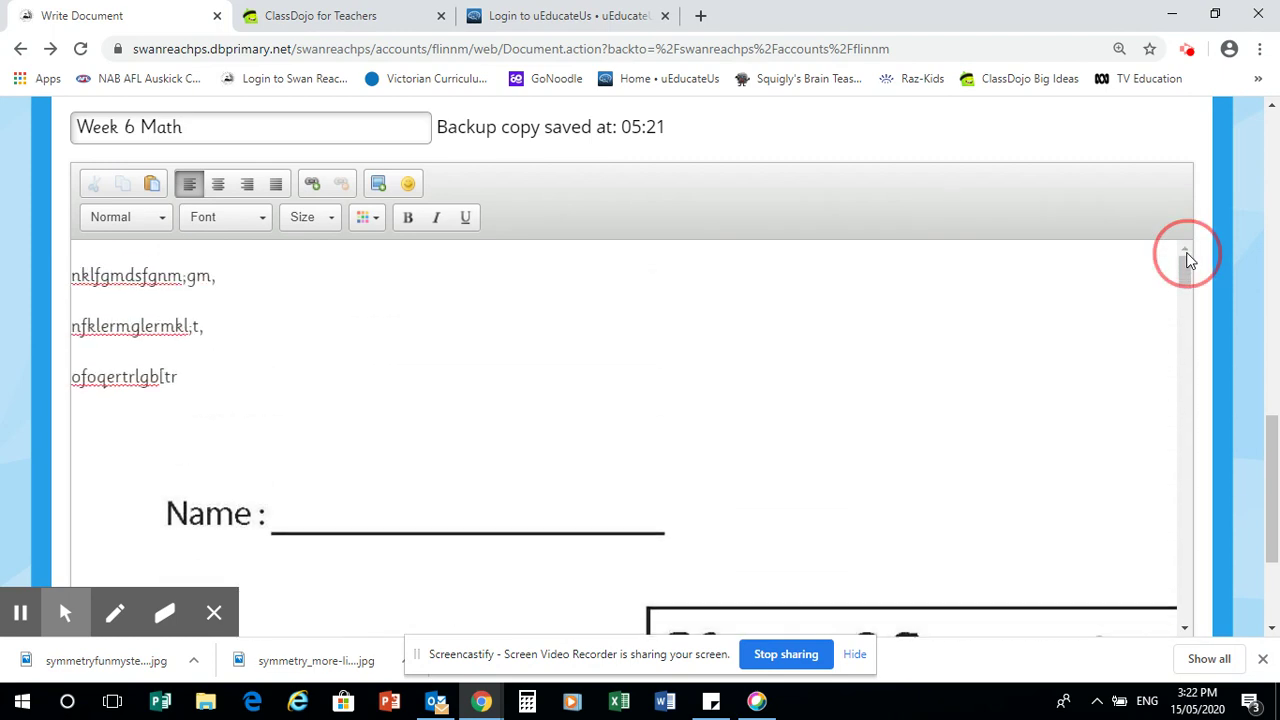
Examine both inserted worksheets in order, from the Lines of Symmetry heading and shapes down to the coloured squares of the mystery picture grid
{"action": "left_click", "coordinate": [1185, 628]}
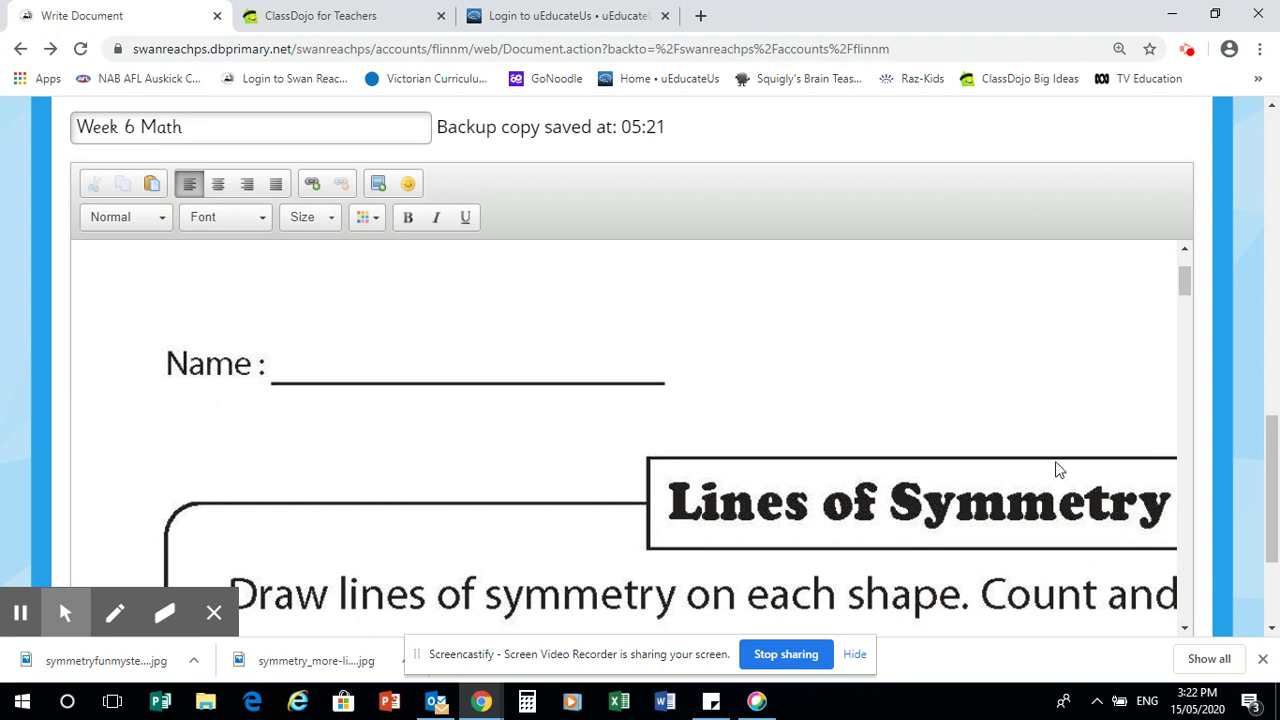
{"action": "left_click", "coordinate": [1187, 629]}
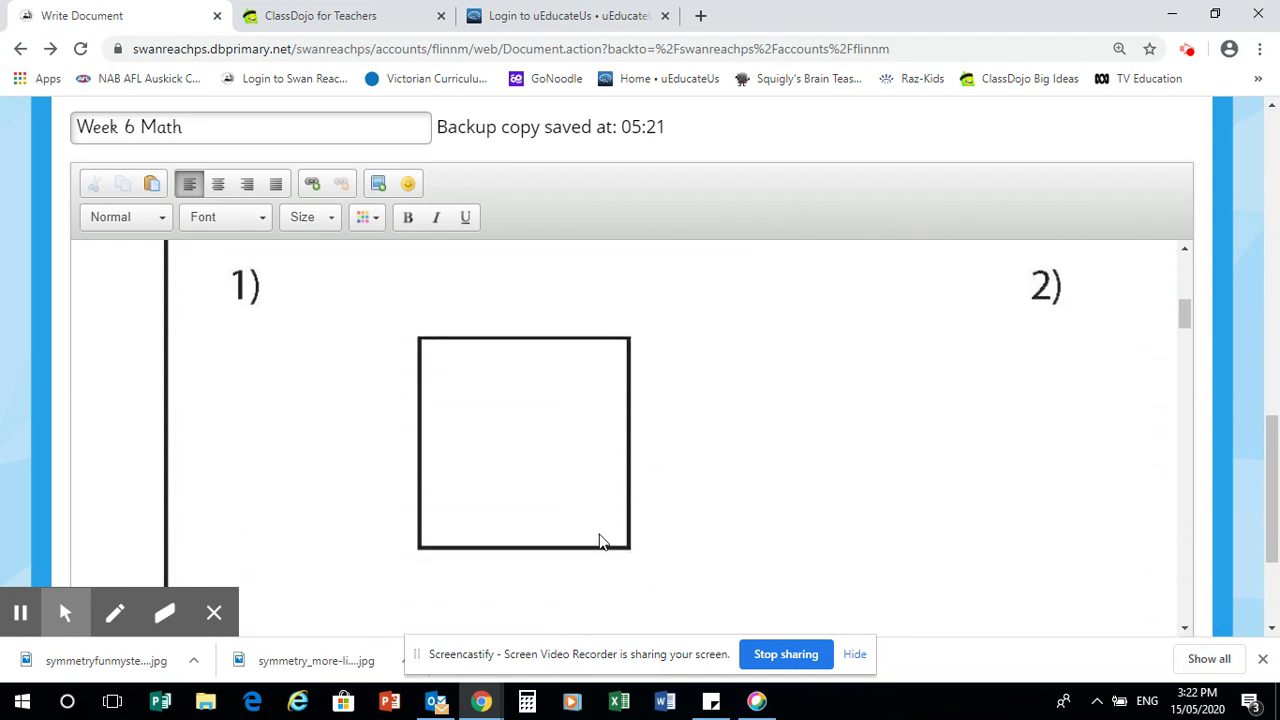
{"action": "left_click", "coordinate": [1187, 629]}
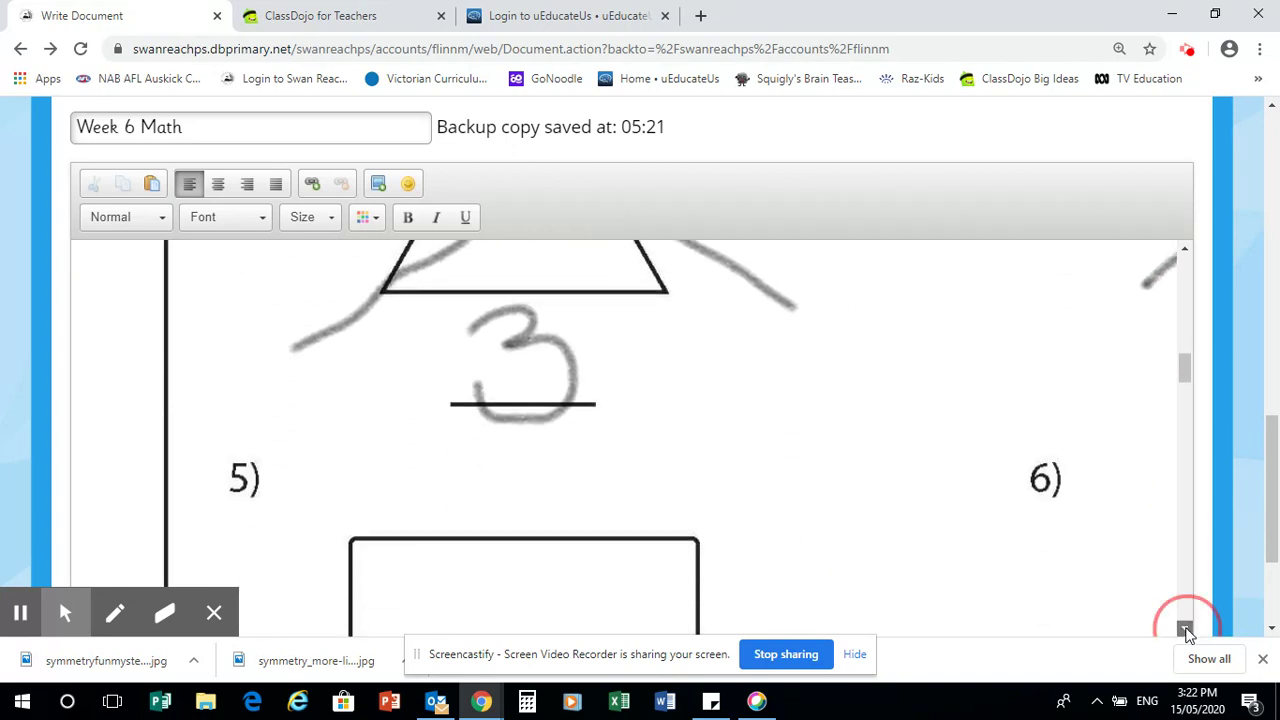
{"action": "left_click", "coordinate": [1187, 629]}
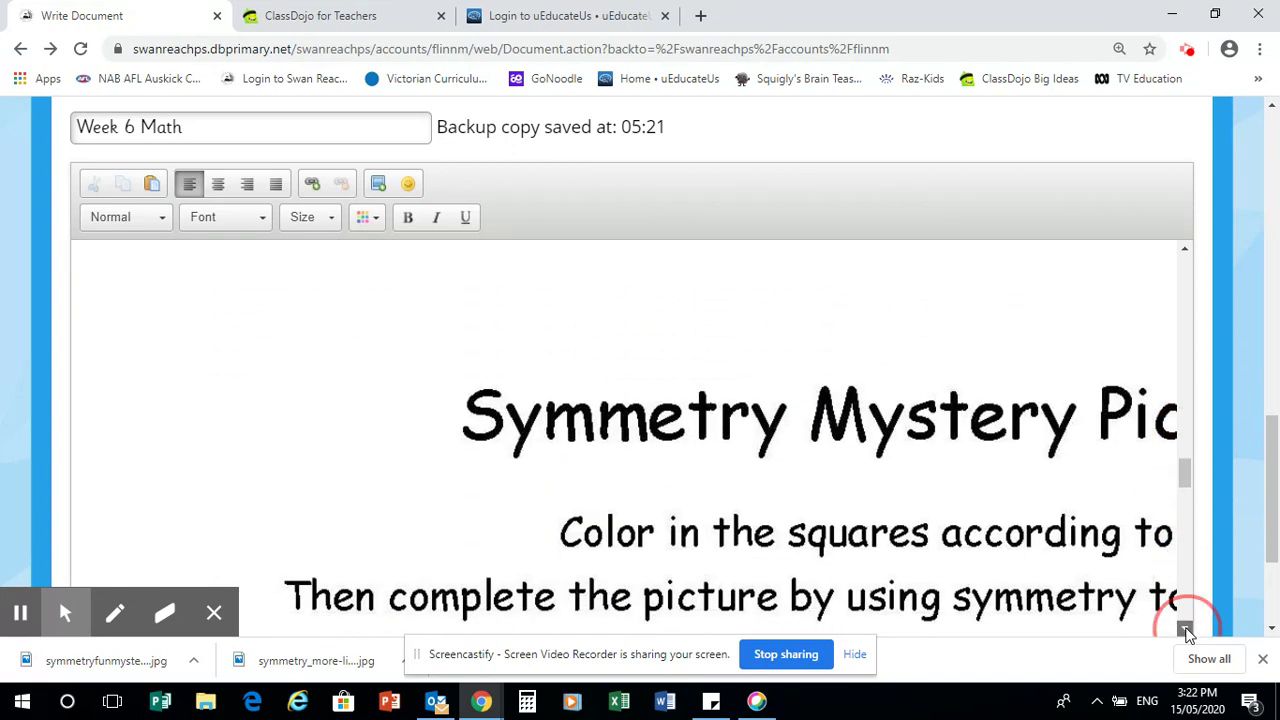
{"action": "left_click", "coordinate": [1187, 629]}
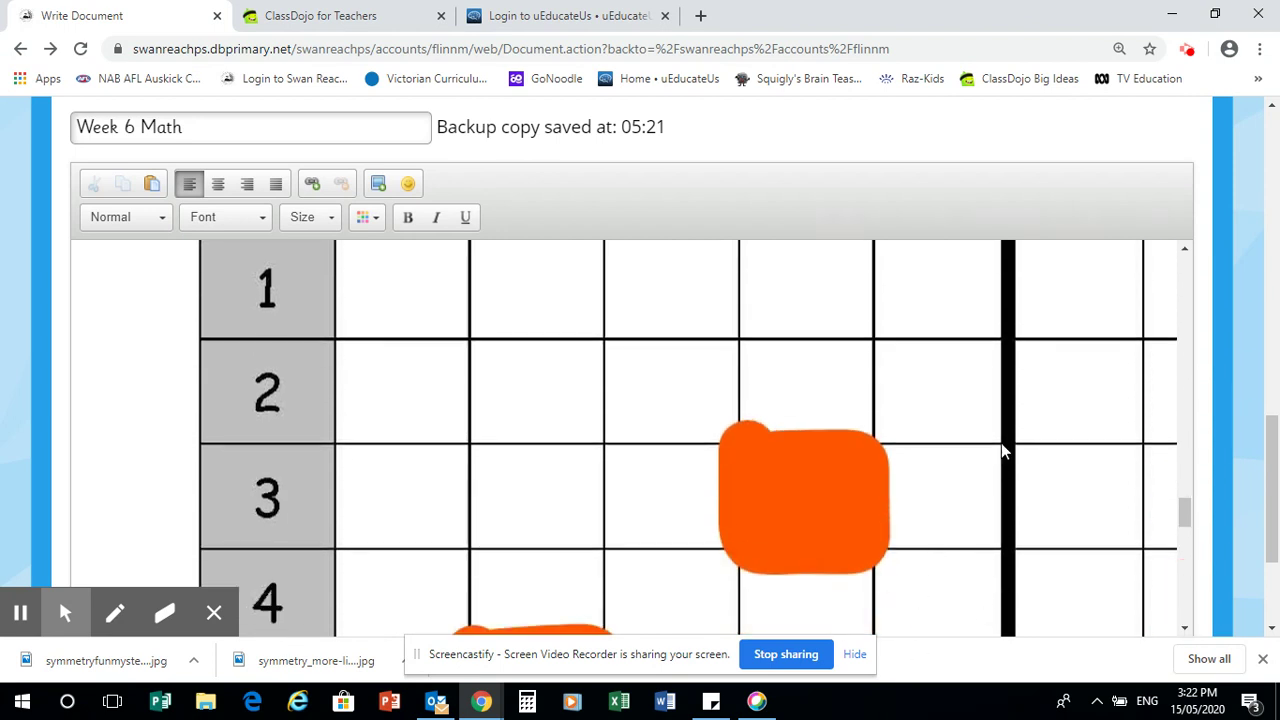
{"action": "left_click", "coordinate": [1188, 268]}
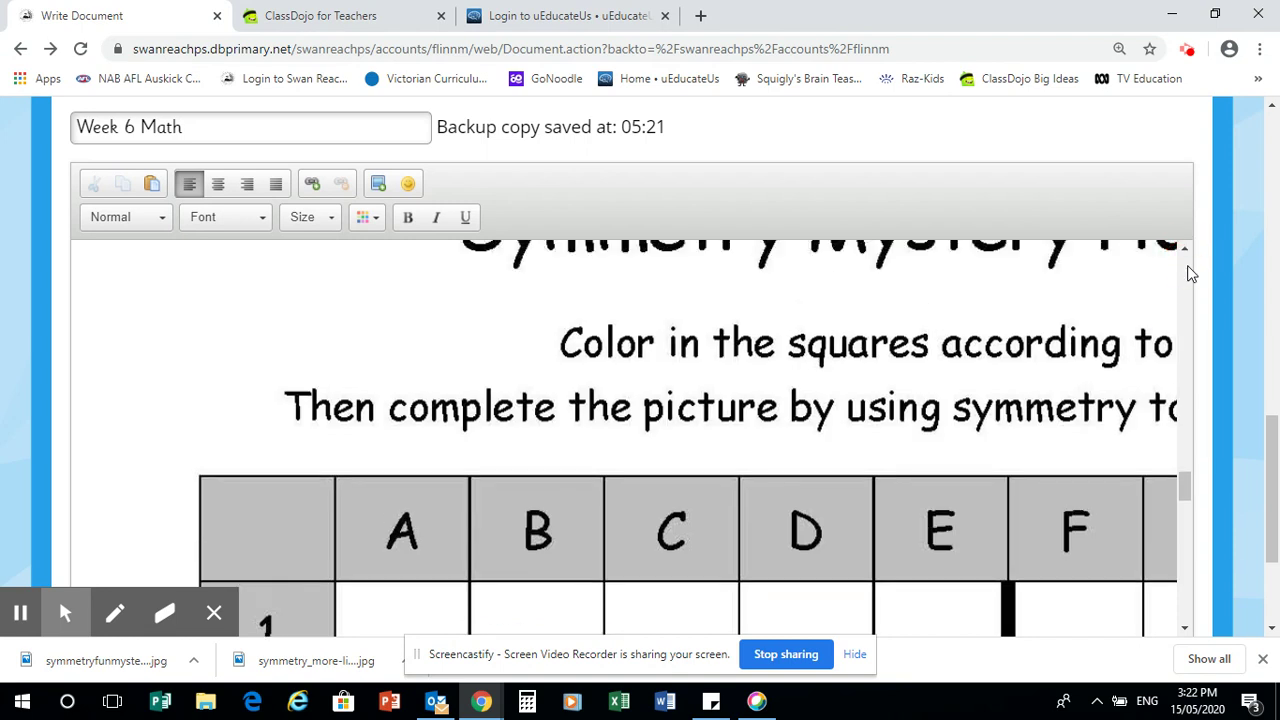